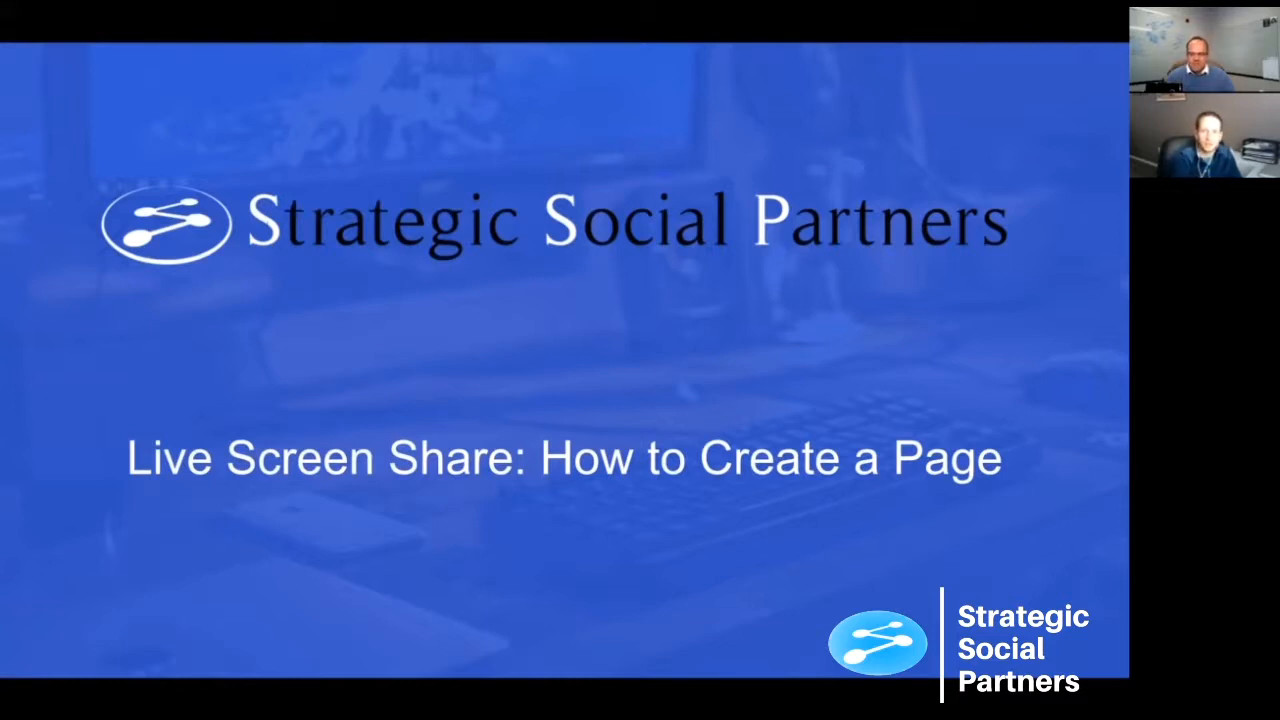
# - Exit the slideshow presentation and switch to the Pages list in Facebook Business Settings
pyautogui.press('Escape')
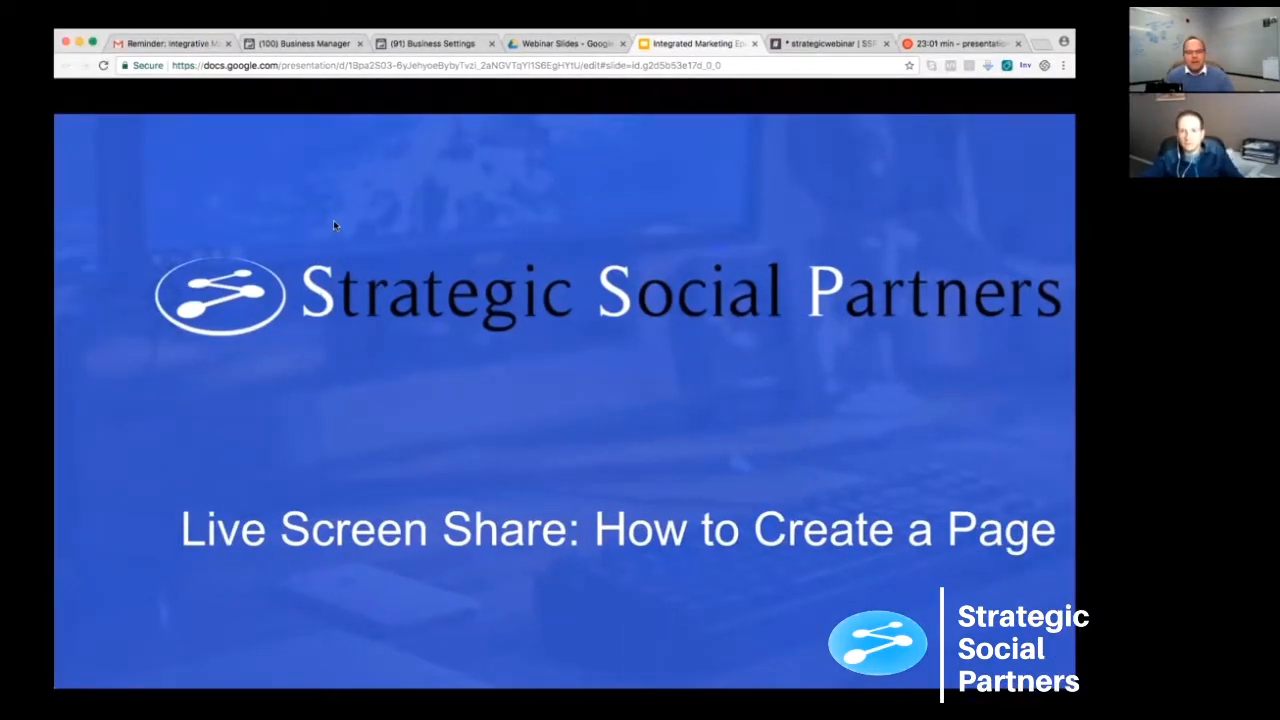
pyautogui.press('Escape')
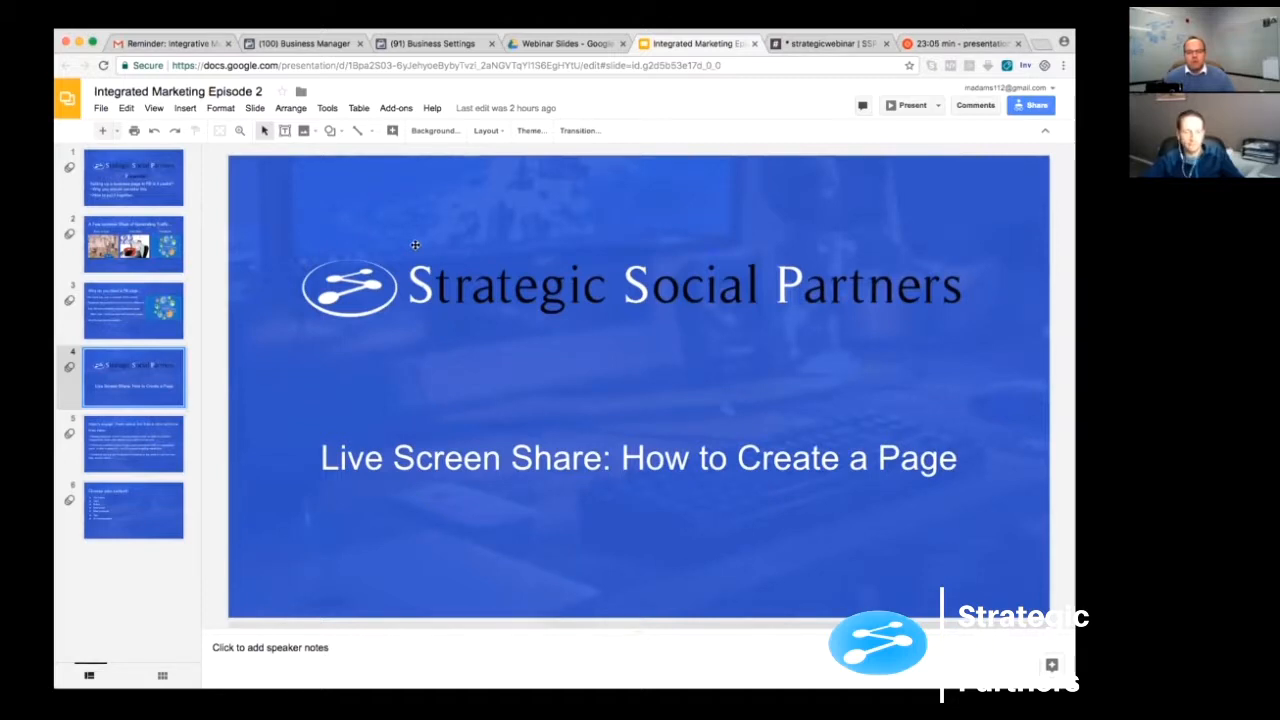
pyautogui.click(434, 44)
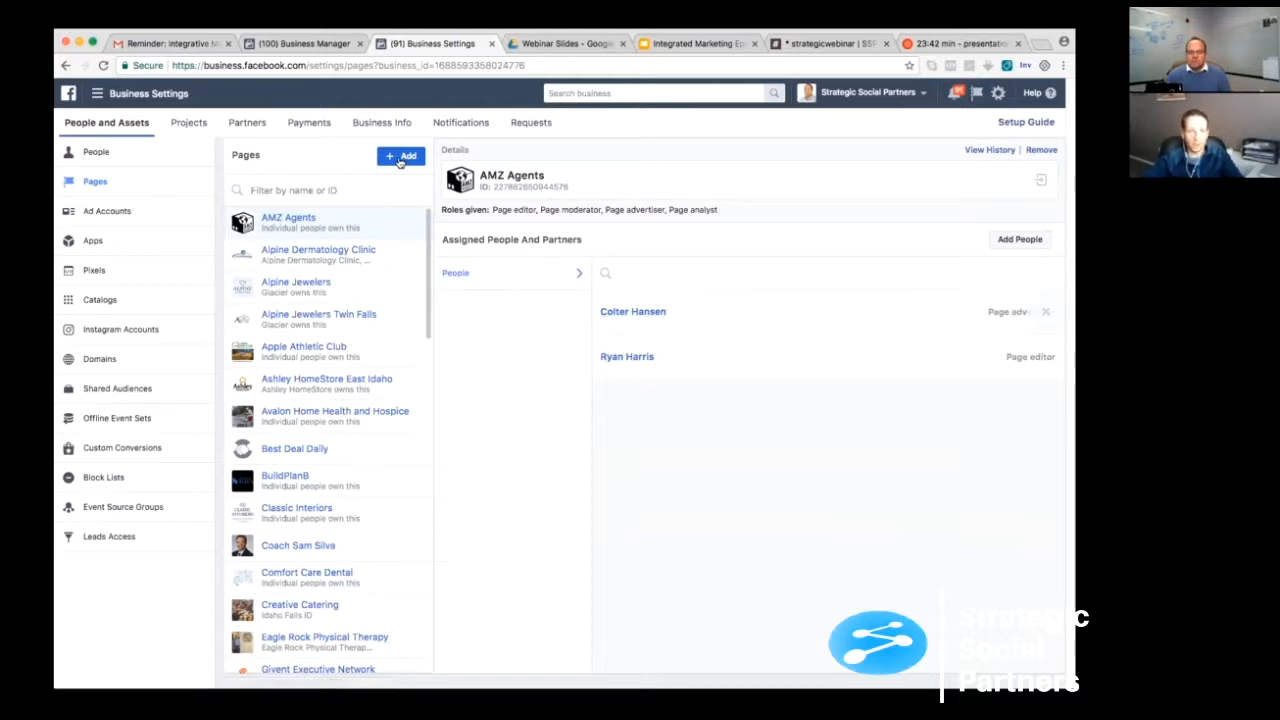
# - Start a new page in the Brand or Product category and name it "Get Healthy and Fit 2018"
pyautogui.click(401, 158)
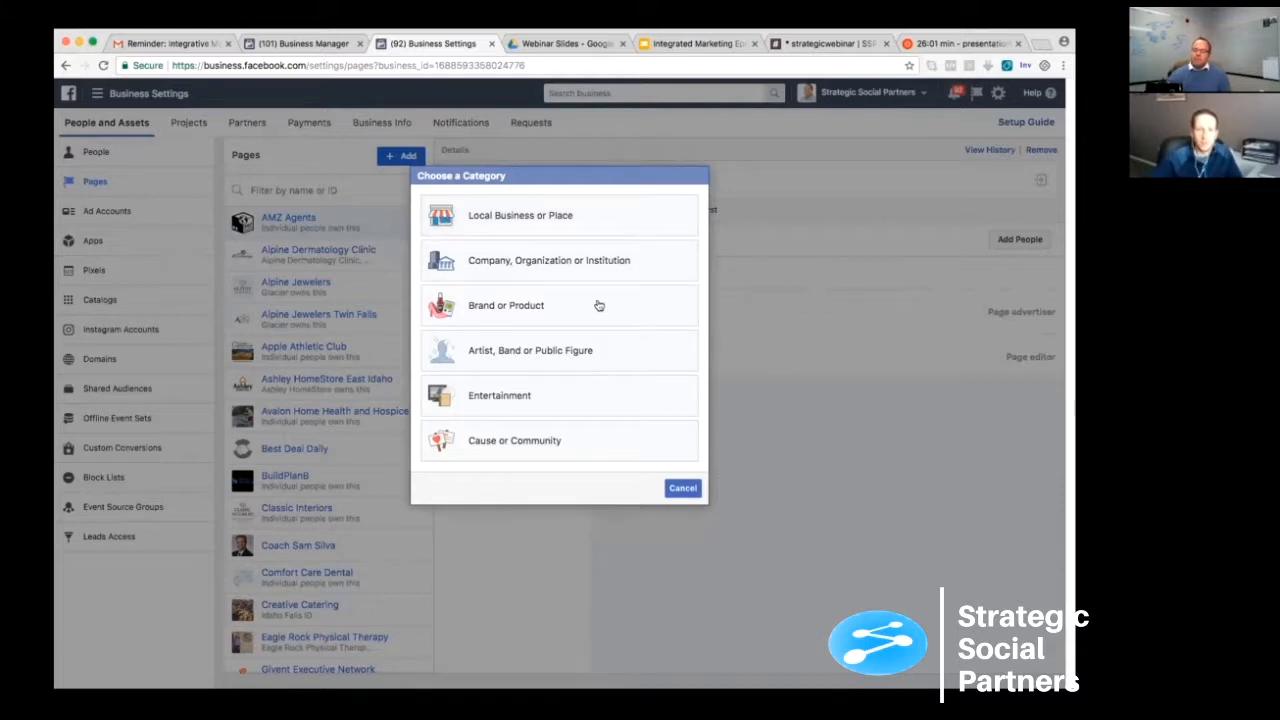
pyautogui.click(494, 308)
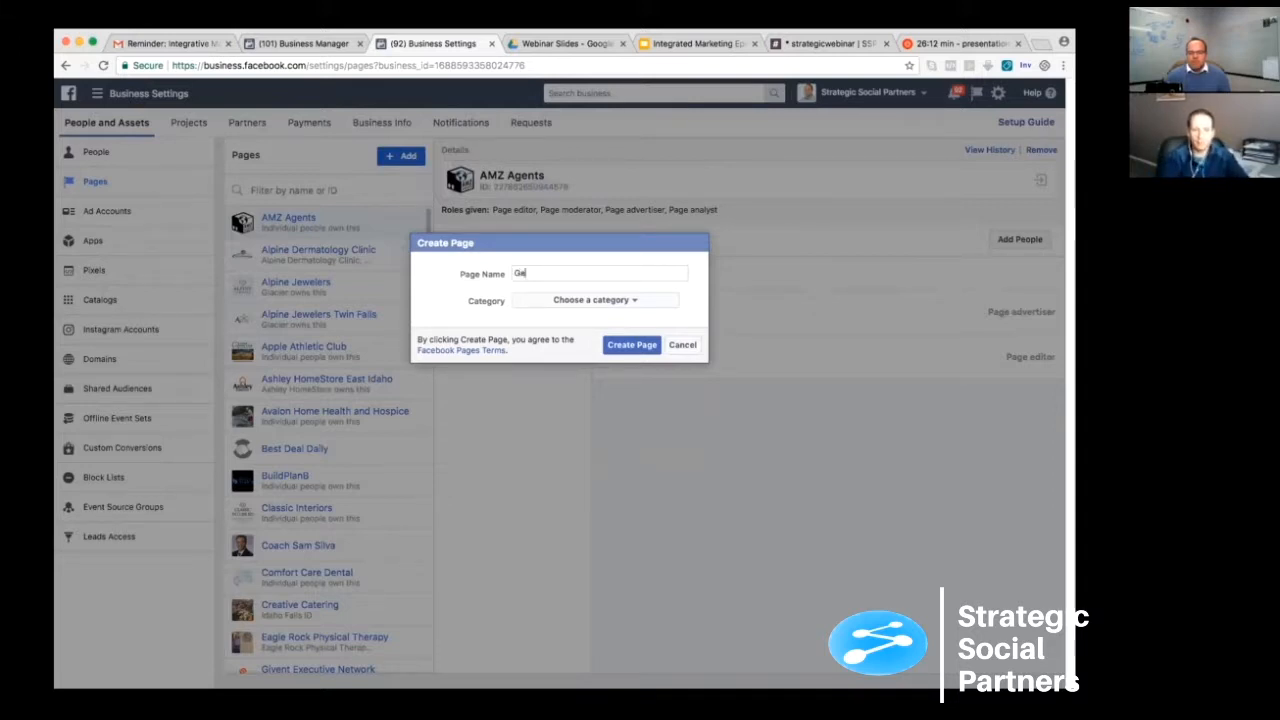
pyautogui.write('Healthy')
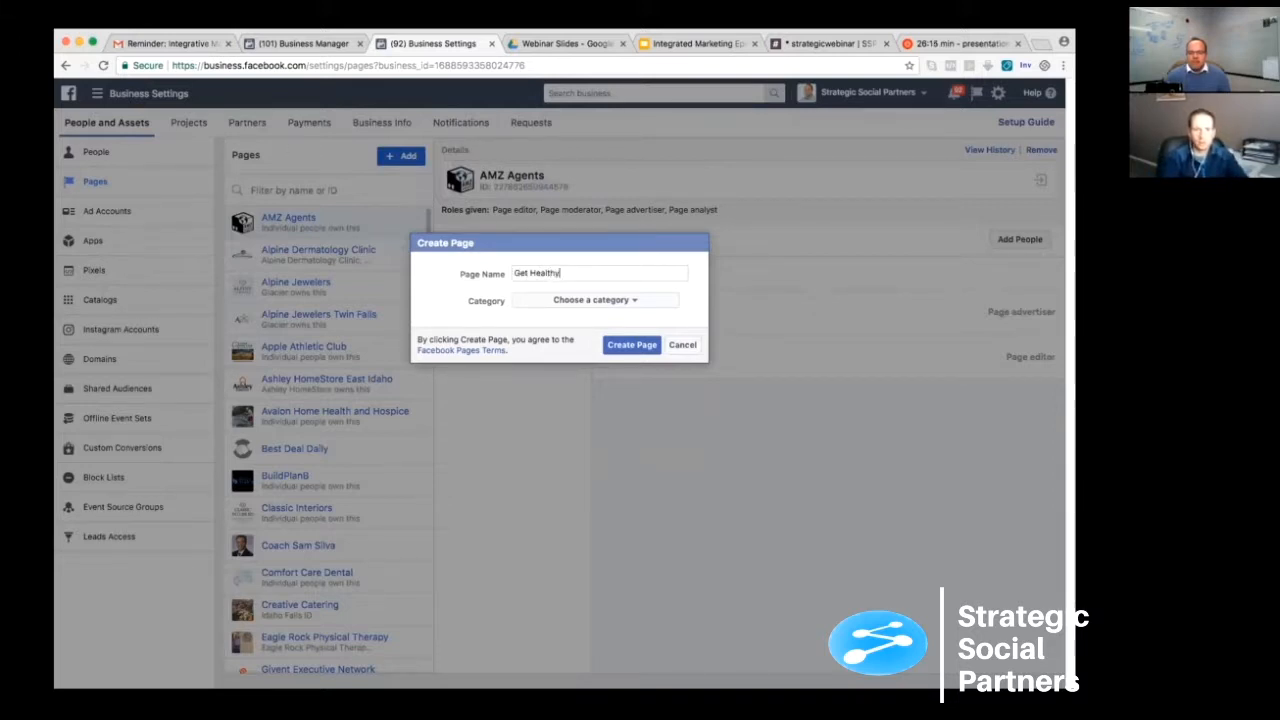
pyautogui.write(' and Fit')
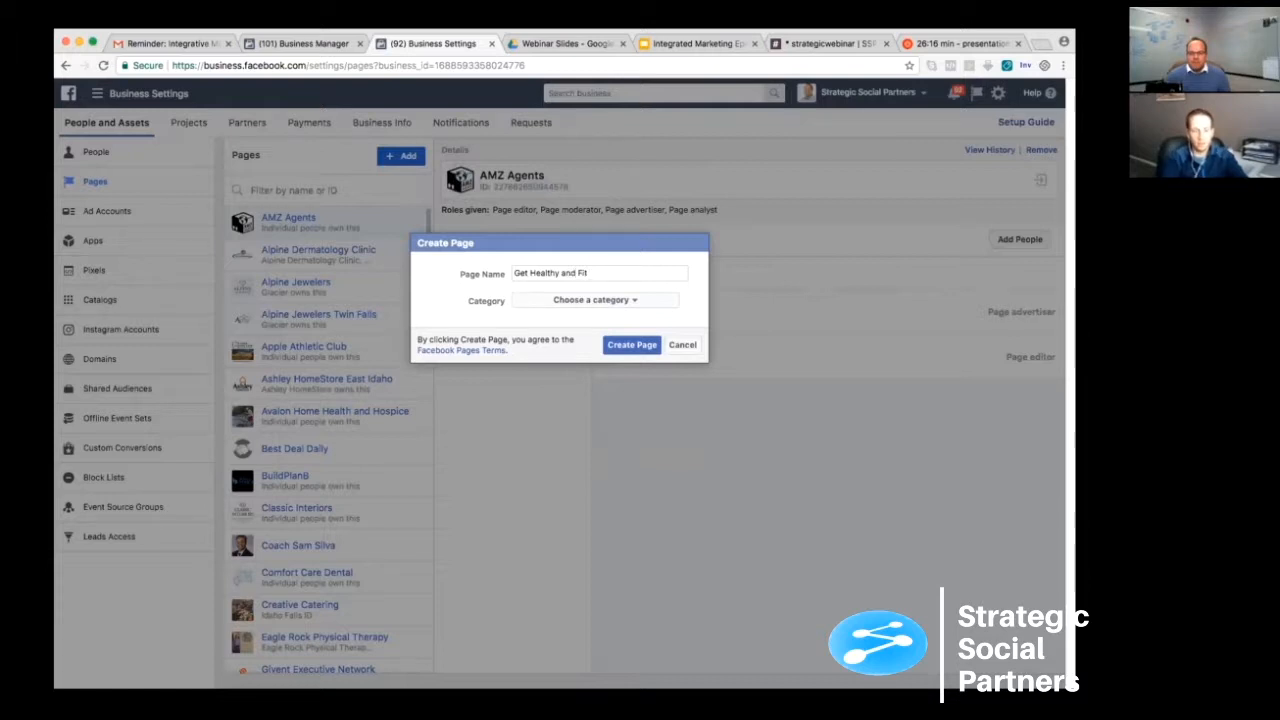
pyautogui.write(' 2018')
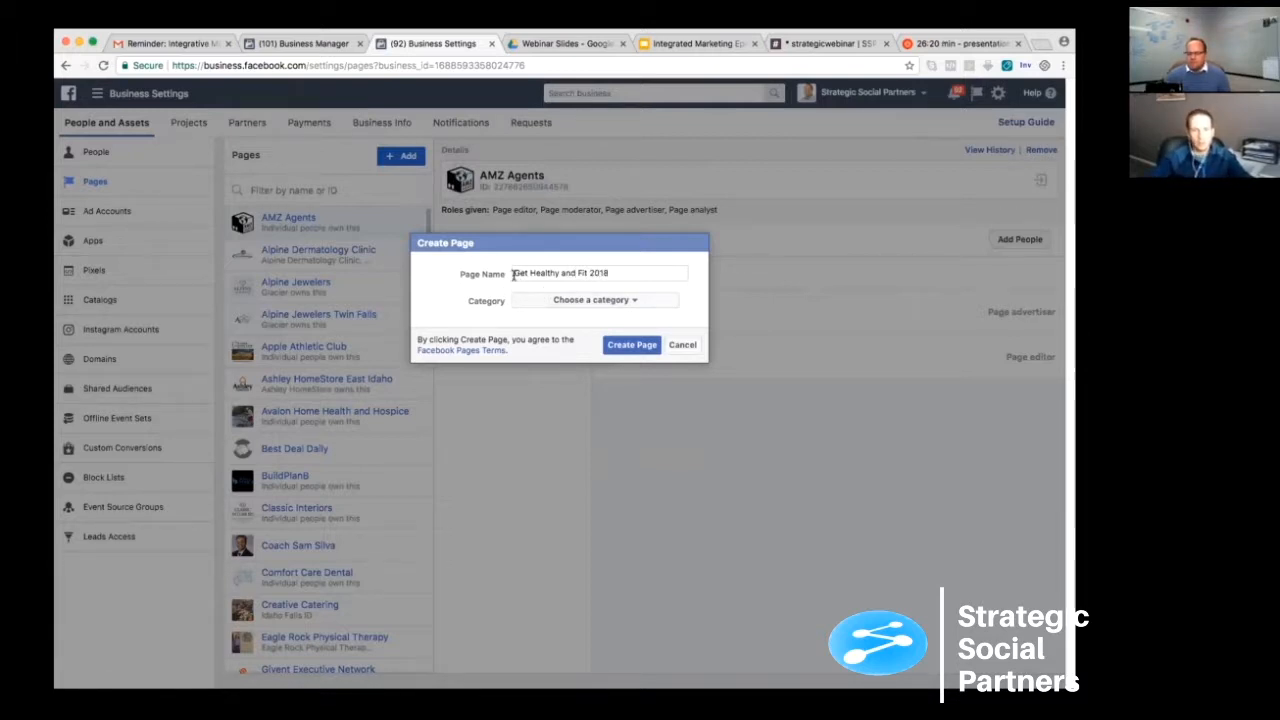
pyautogui.moveTo(514, 274); pyautogui.dragTo(605, 272)
pyautogui.click(605, 272)
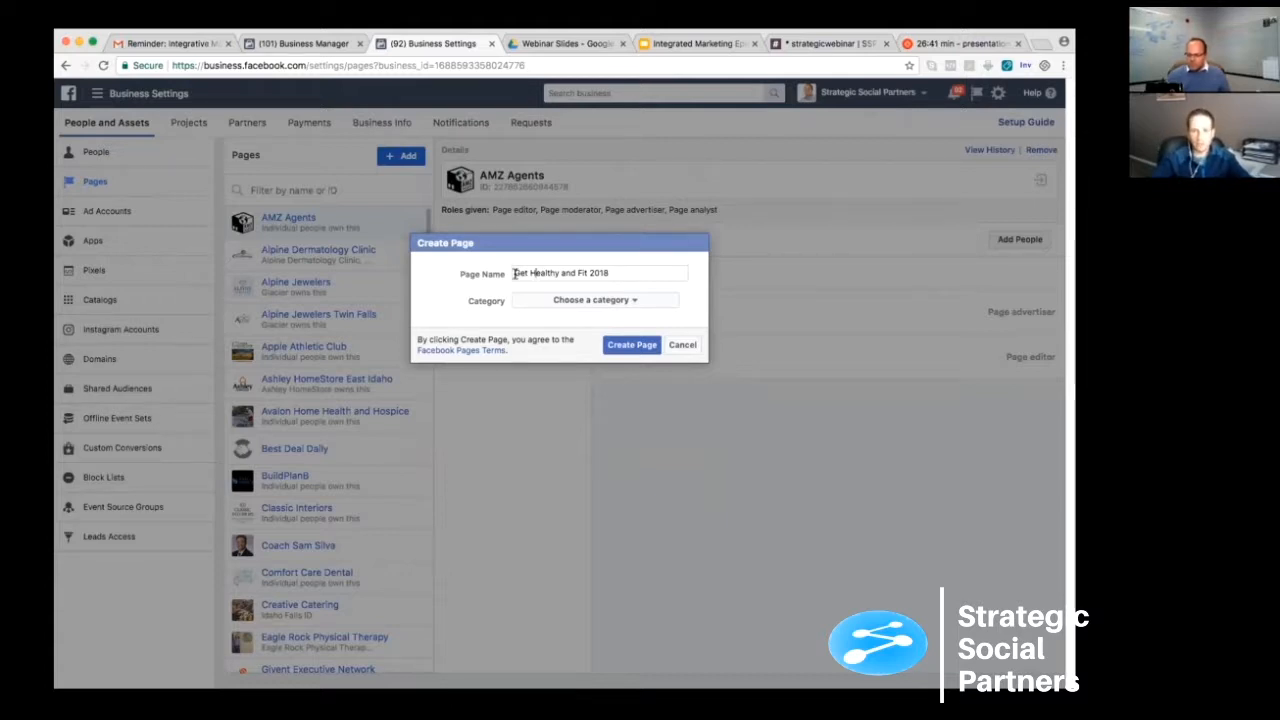
pyautogui.moveTo(514, 273); pyautogui.dragTo(629, 278)
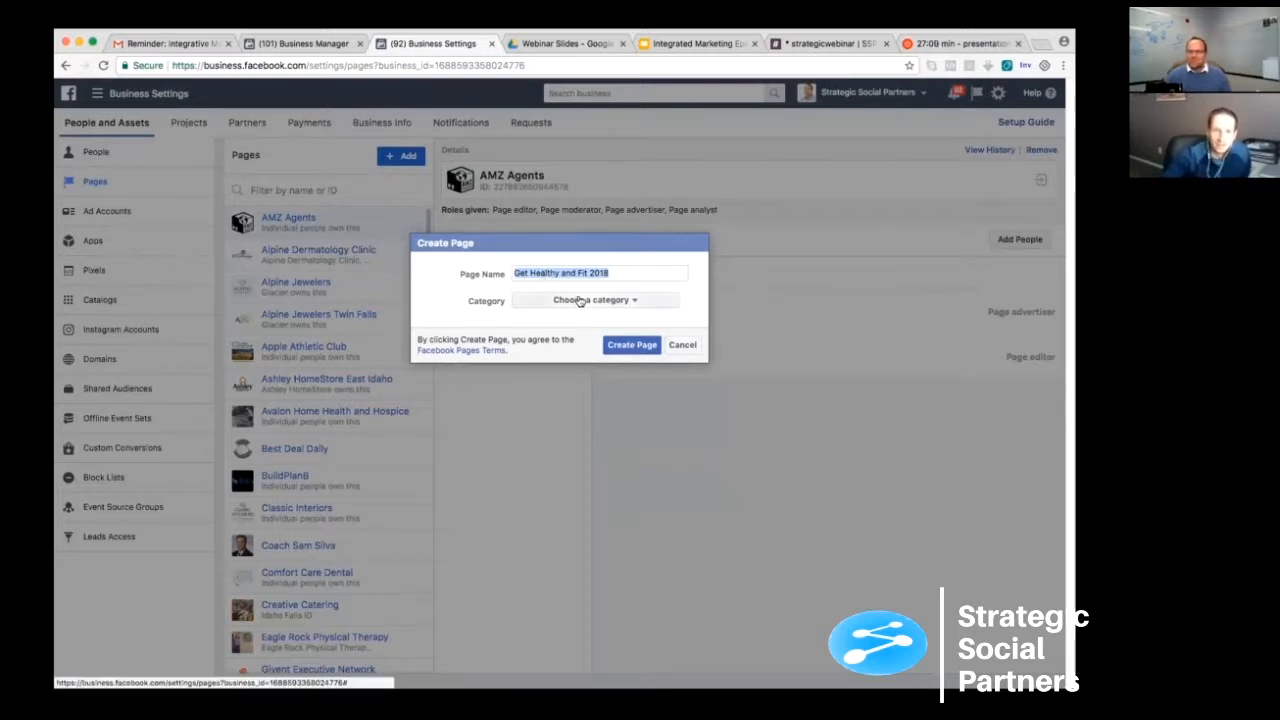
# - Set the new page's category to Health/Beauty and create the page
pyautogui.click(580, 300)
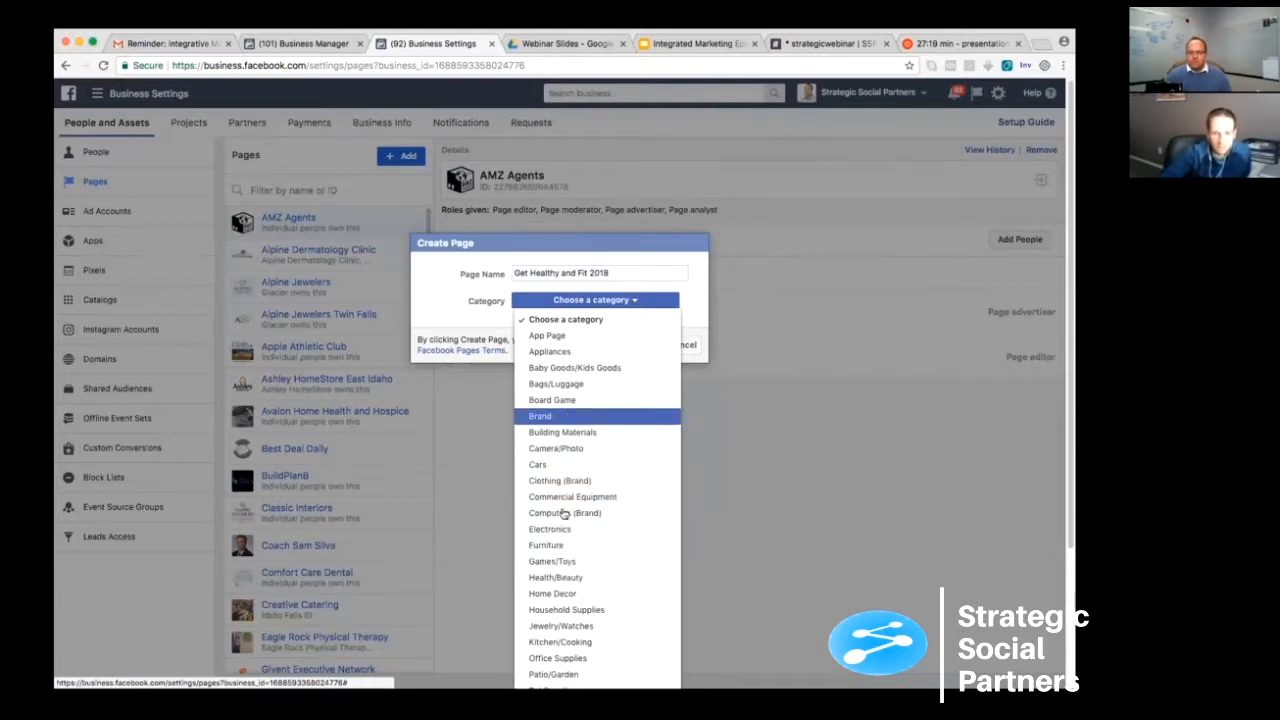
pyautogui.click(555, 578)
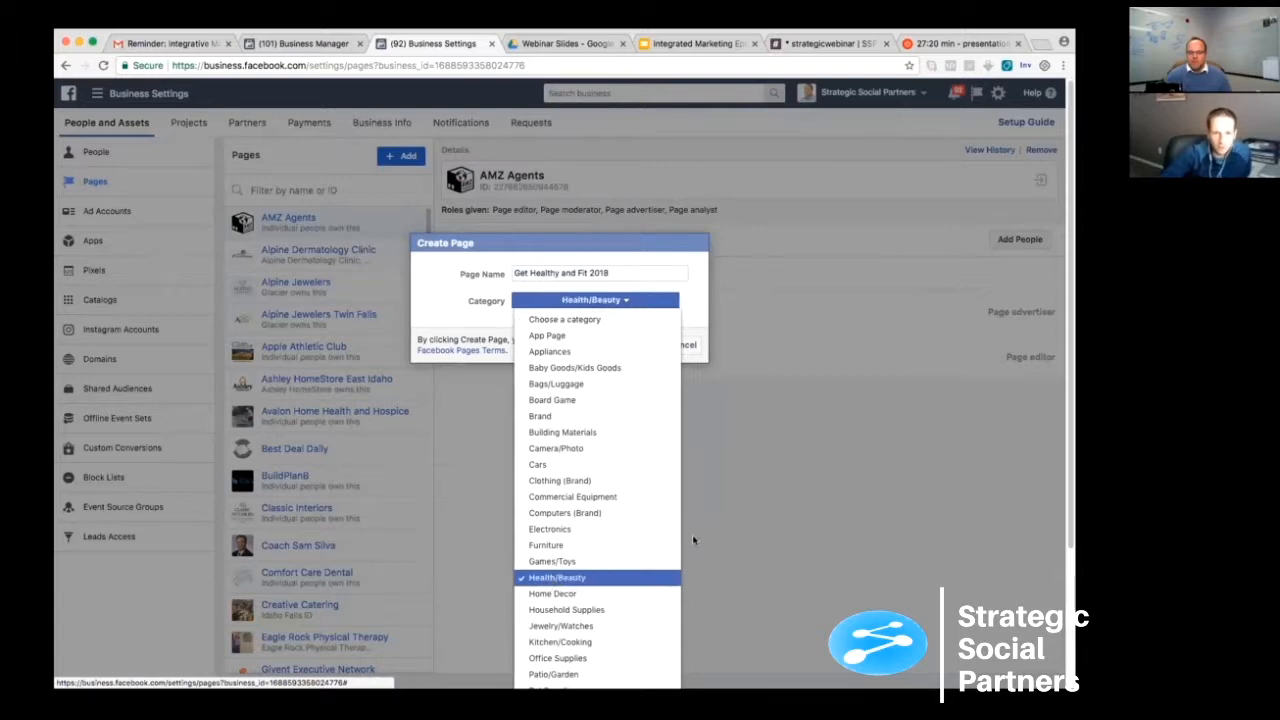
pyautogui.click(640, 349)
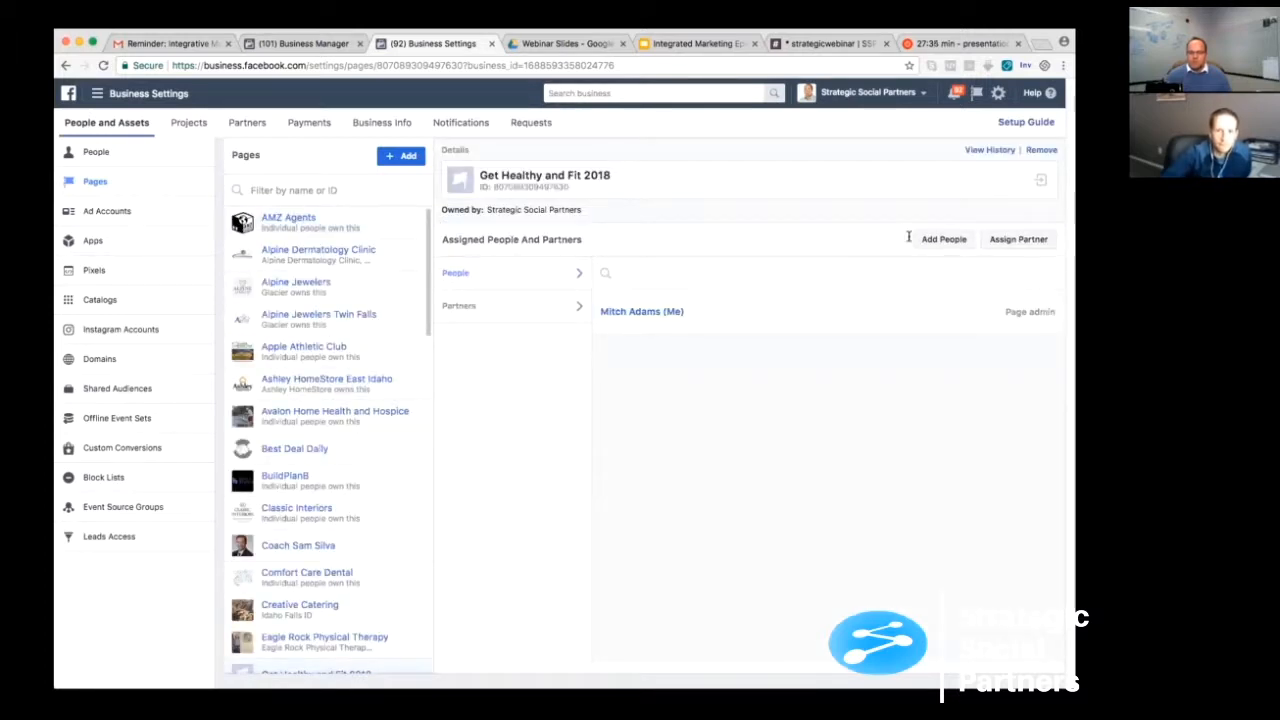
# - Open the Get Healthy and Fit 2018 page and upload yoga-2176668_1920.jpg from the Desktop as its profile picture
pyautogui.click(560, 176)
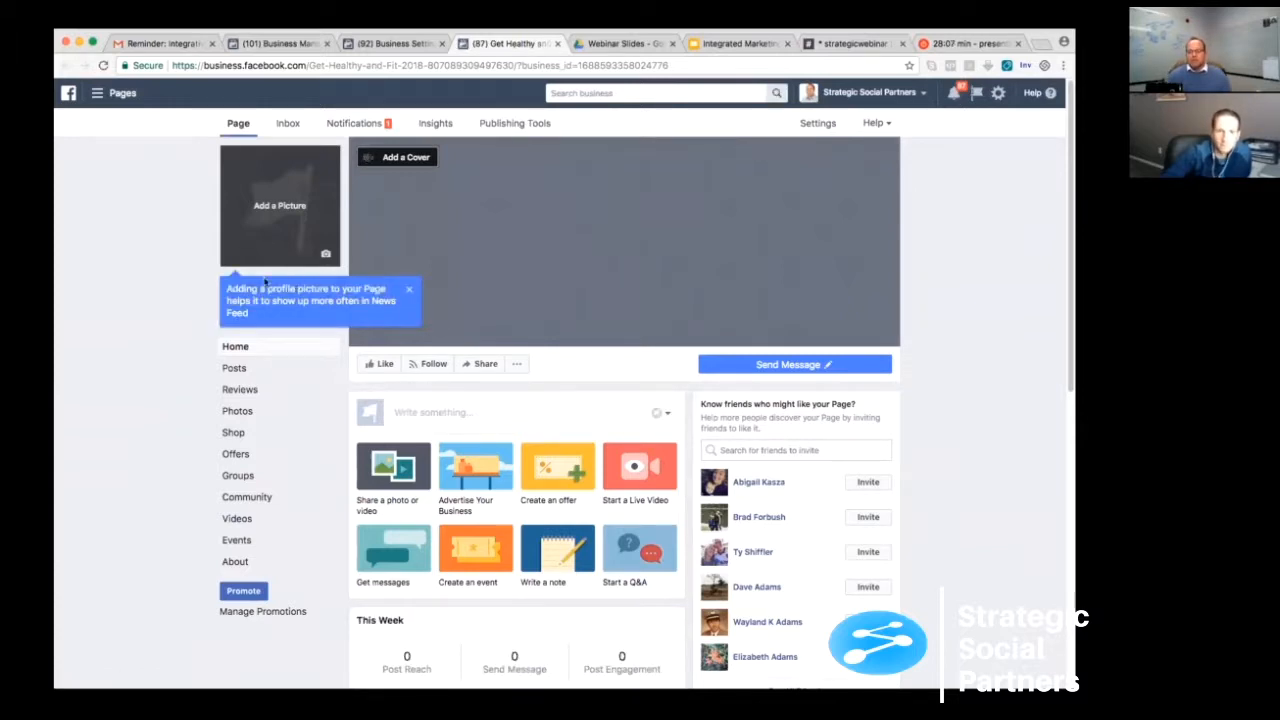
pyautogui.click(407, 288)
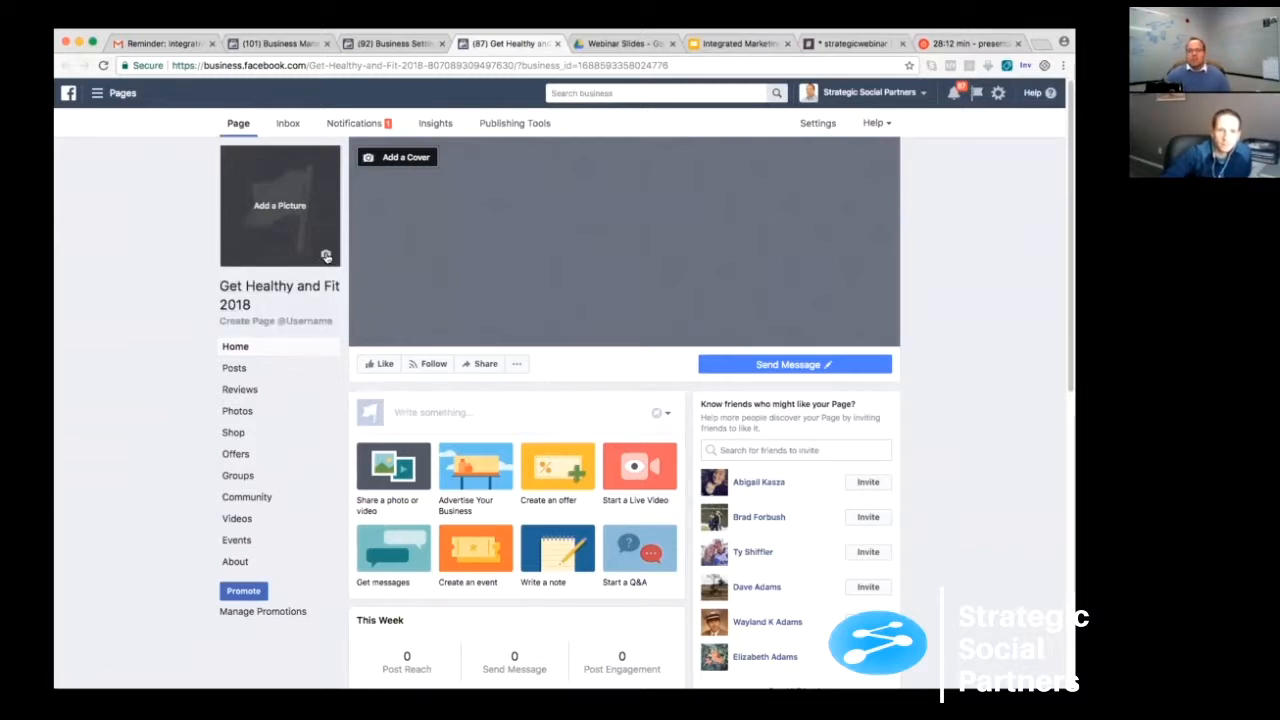
pyautogui.click(326, 256)
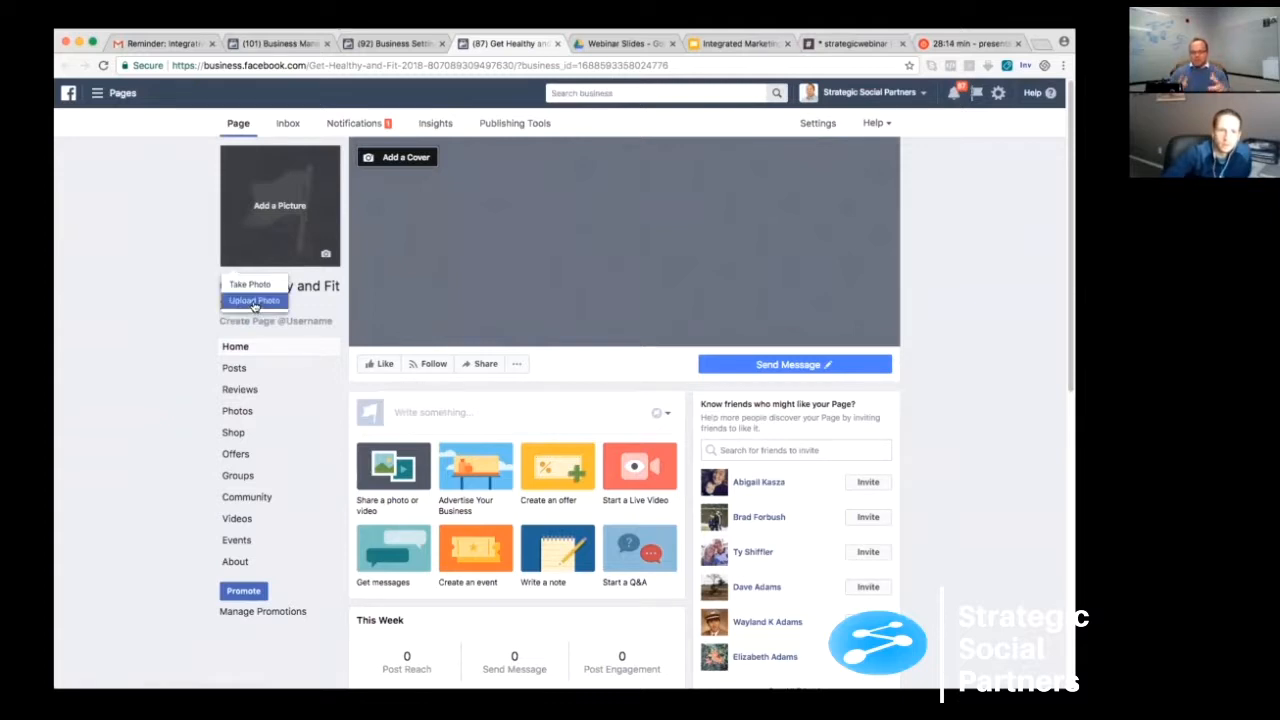
pyautogui.click(255, 302)
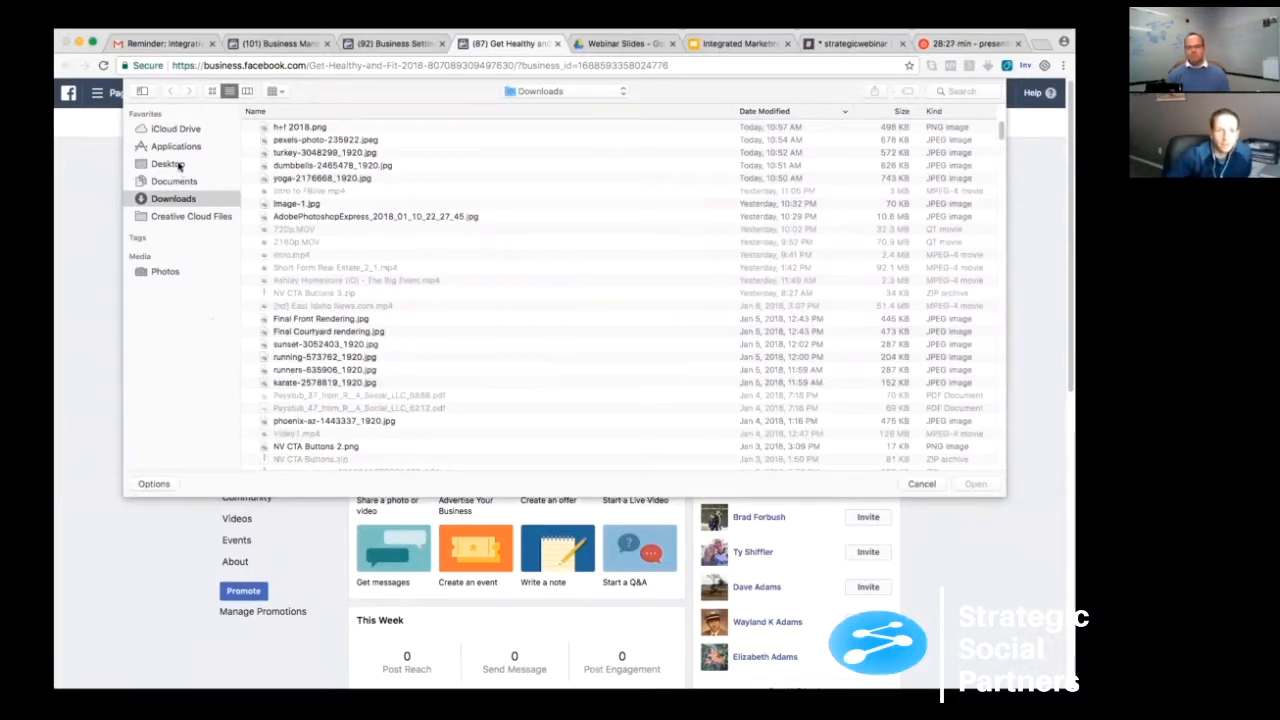
pyautogui.click(168, 166)
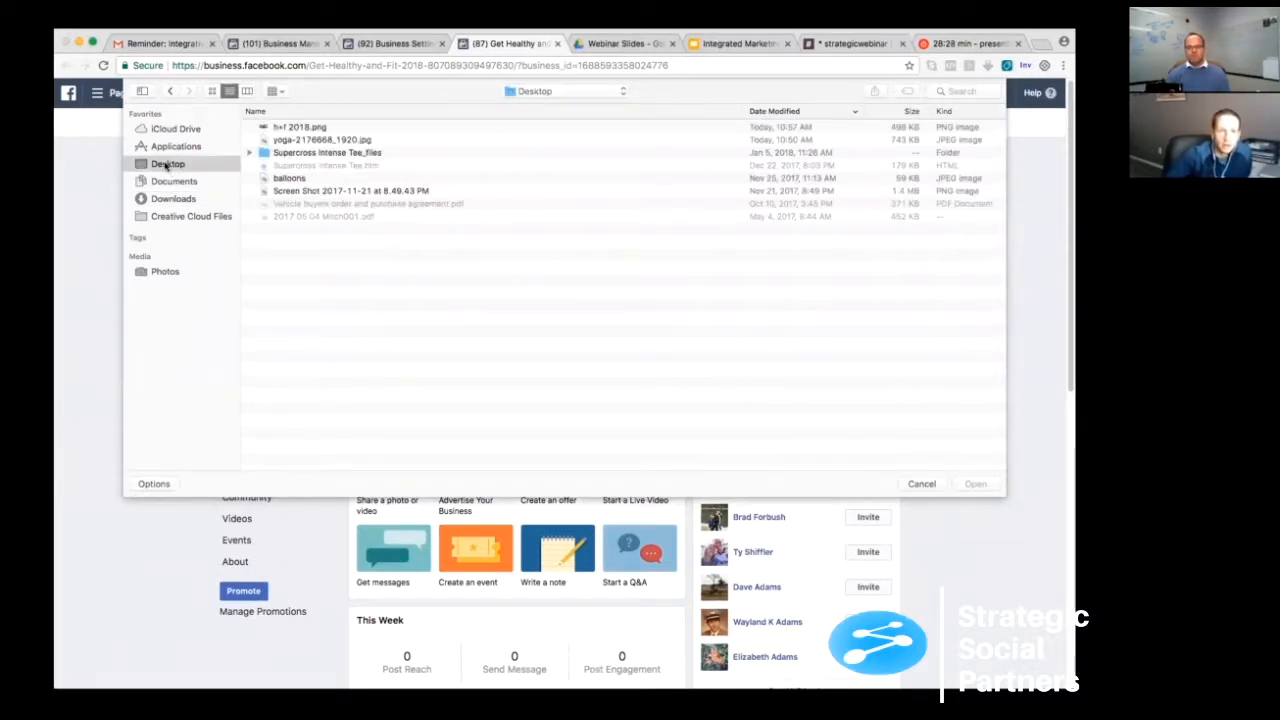
pyautogui.doubleClick(300, 141)
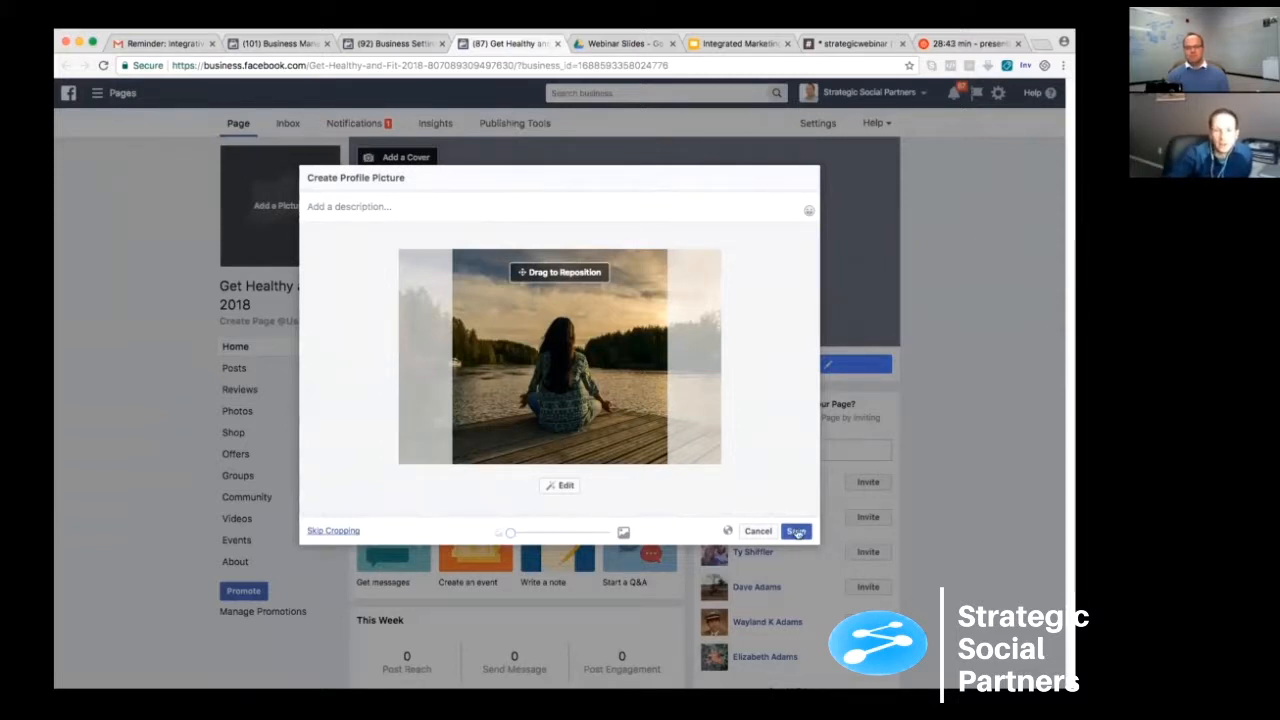
pyautogui.click(796, 531)
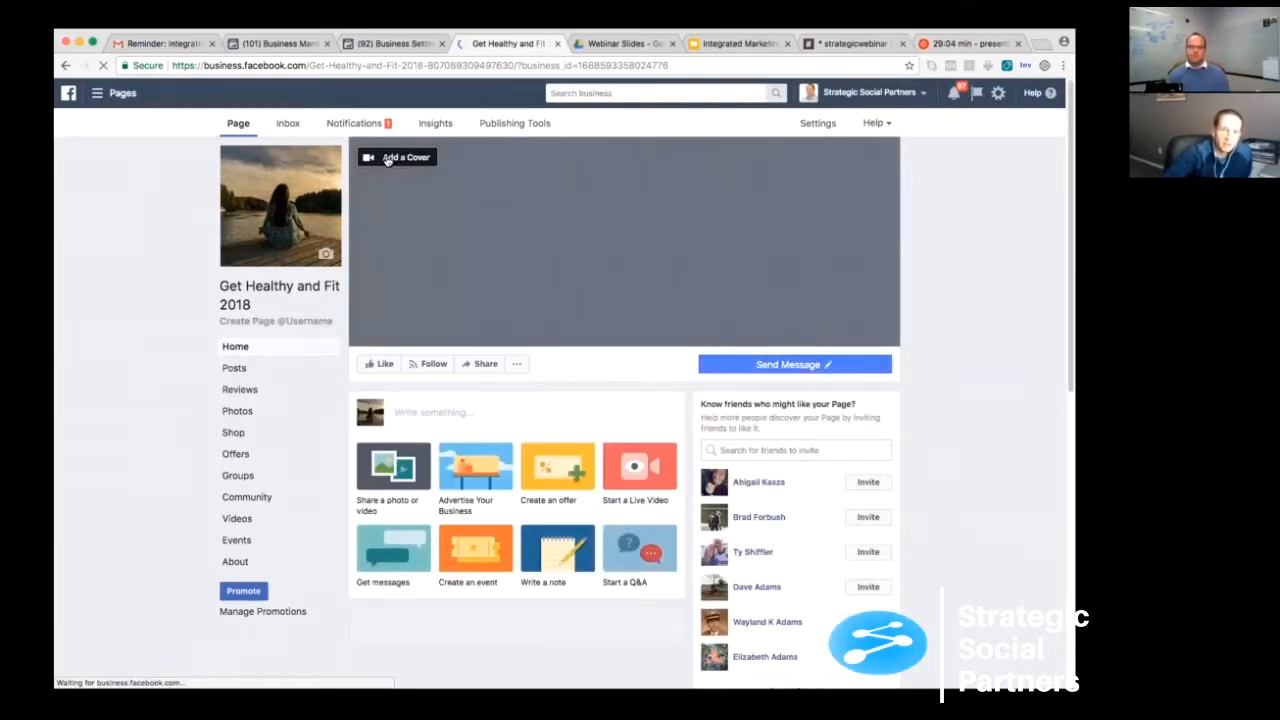
# - Upload h+f 2018.png from the Desktop as the page's cover photo and save it
pyautogui.click(395, 157)
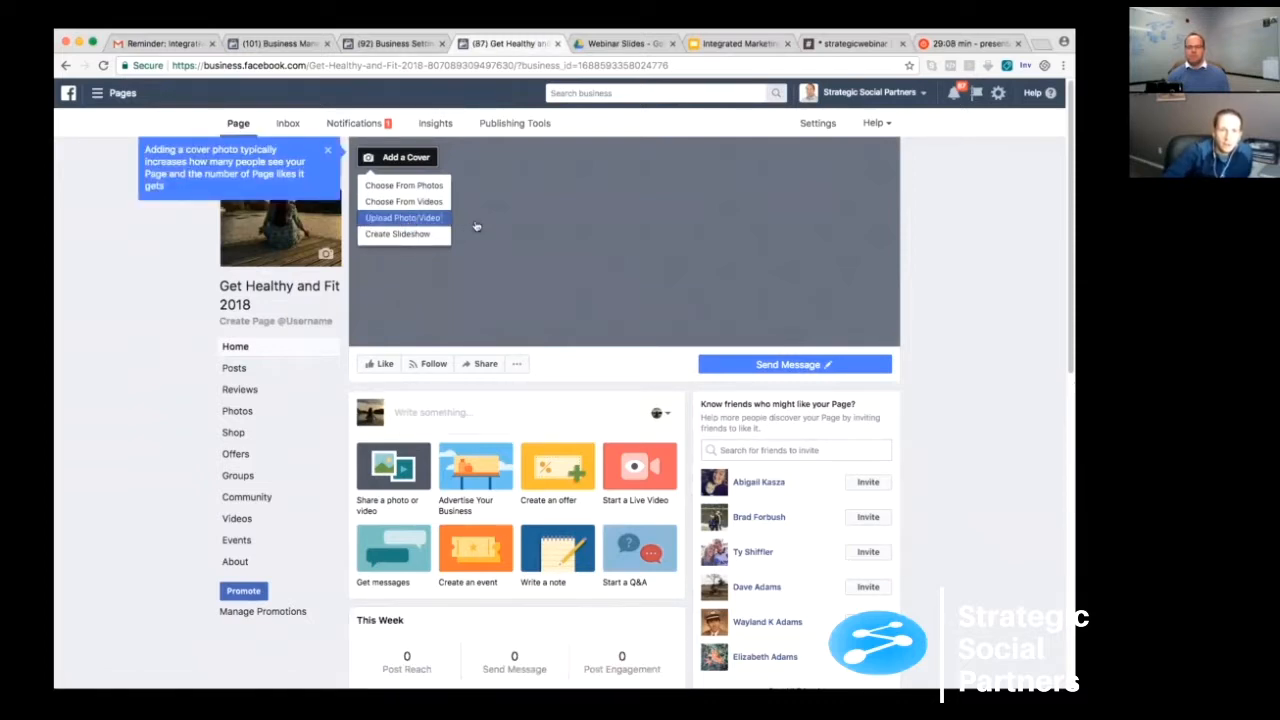
pyautogui.click(474, 222)
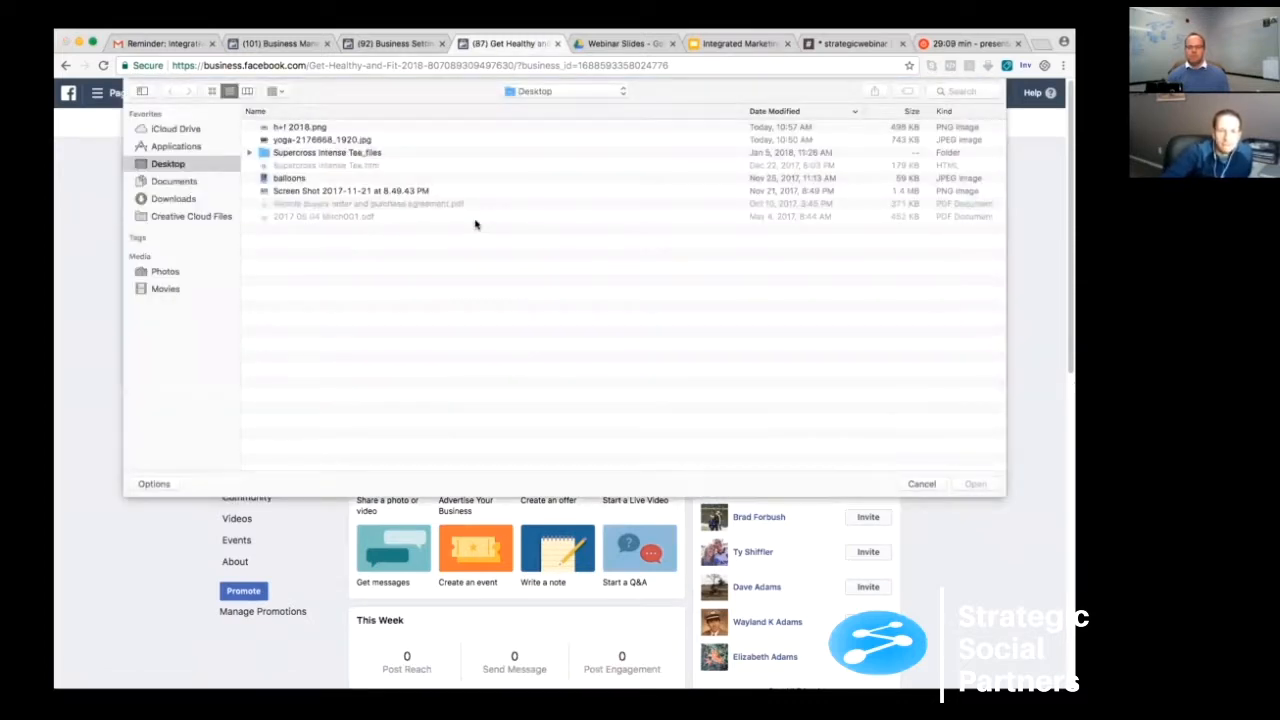
pyautogui.click(300, 127)
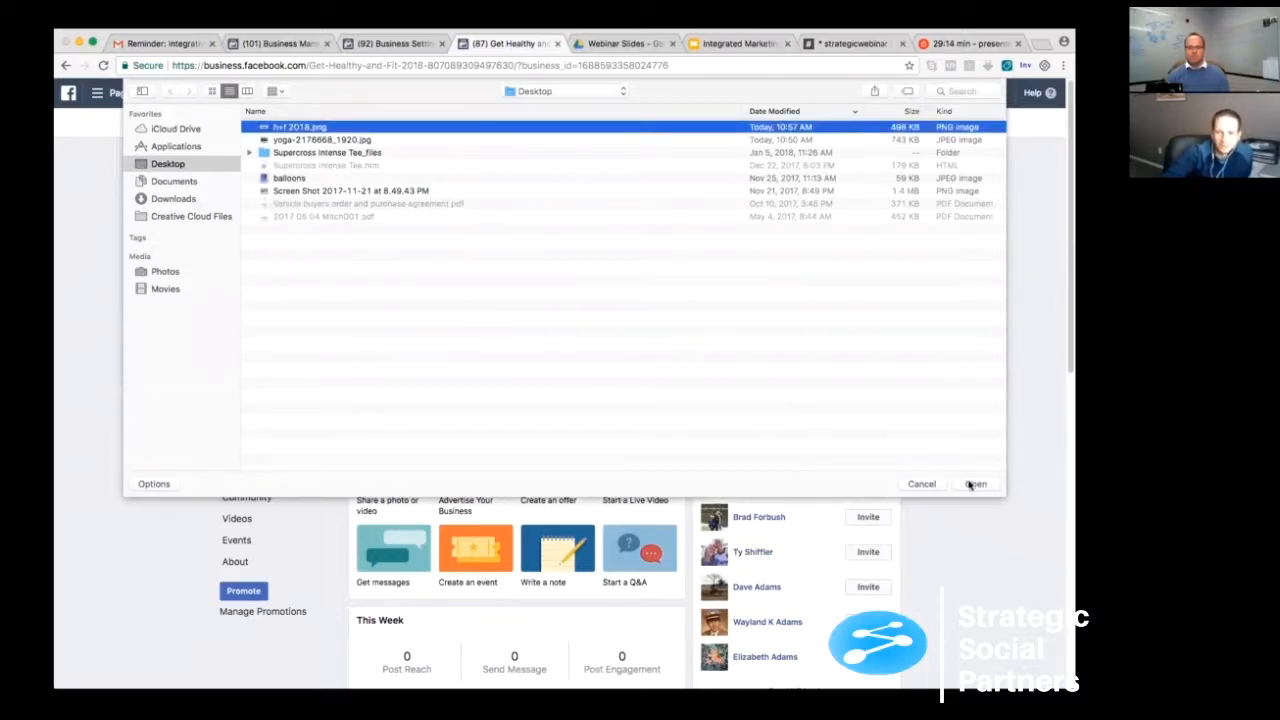
pyautogui.press('Return')
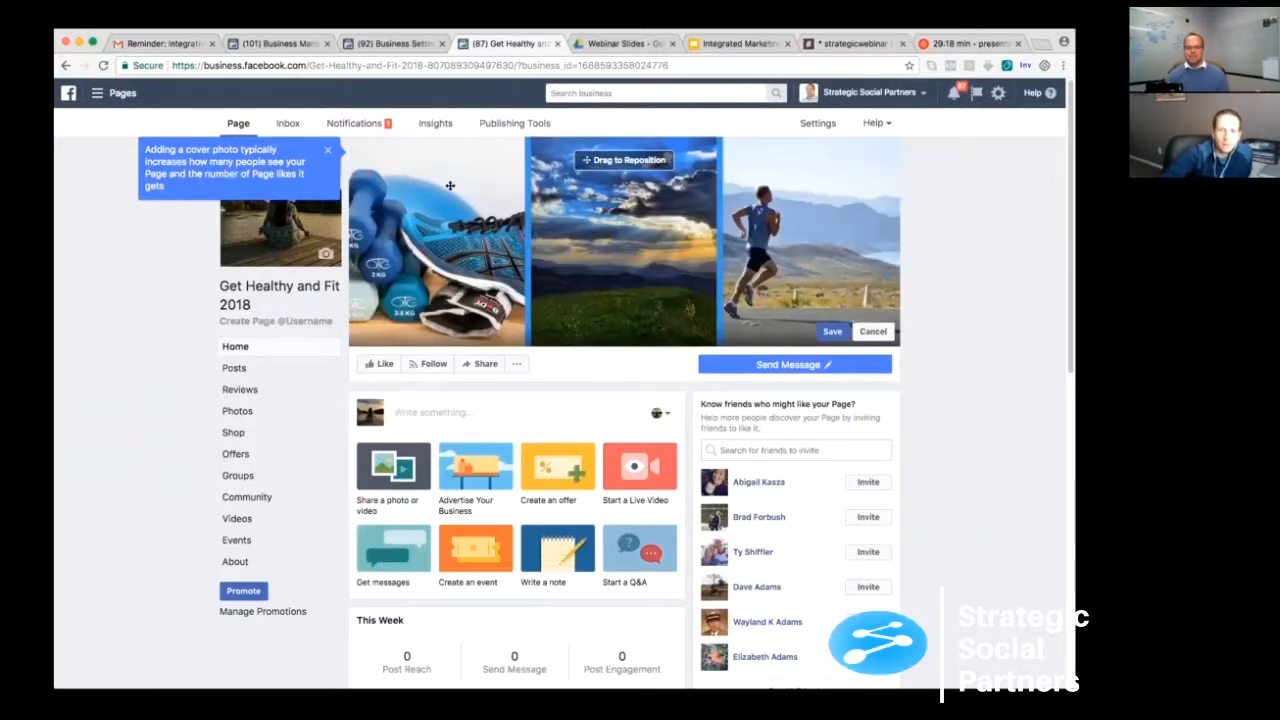
pyautogui.click(330, 155)
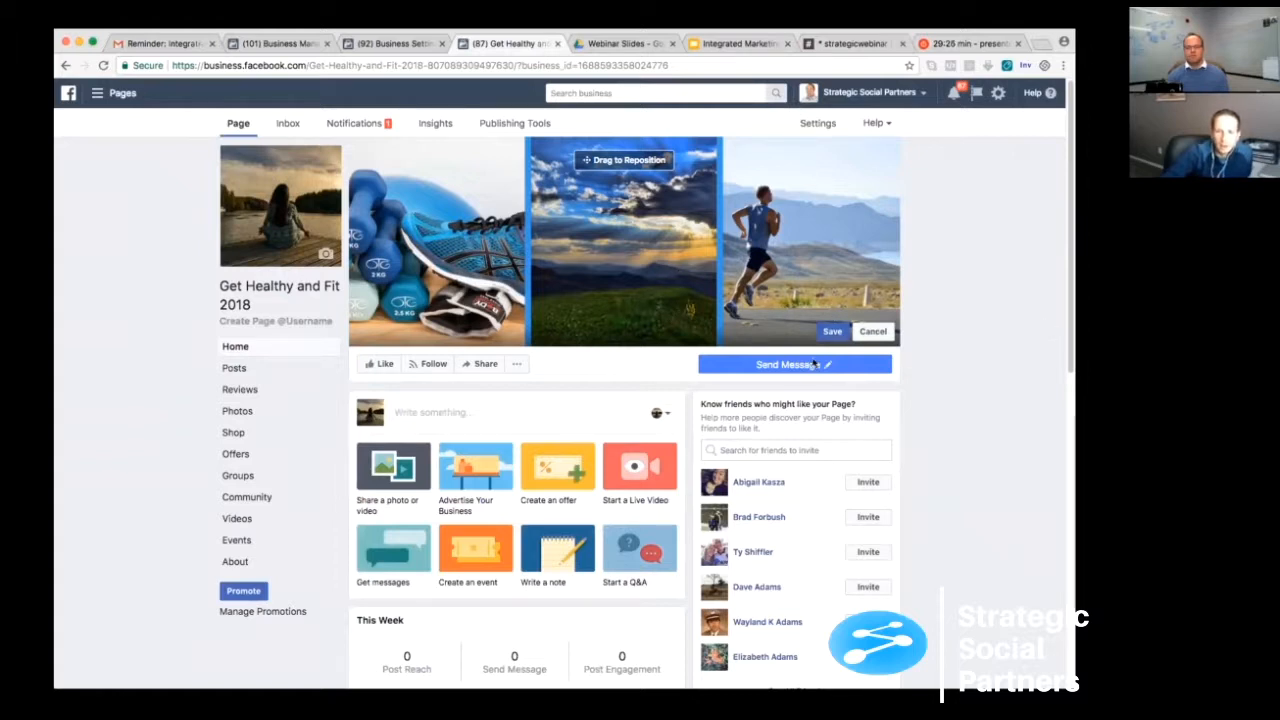
pyautogui.click(834, 331)
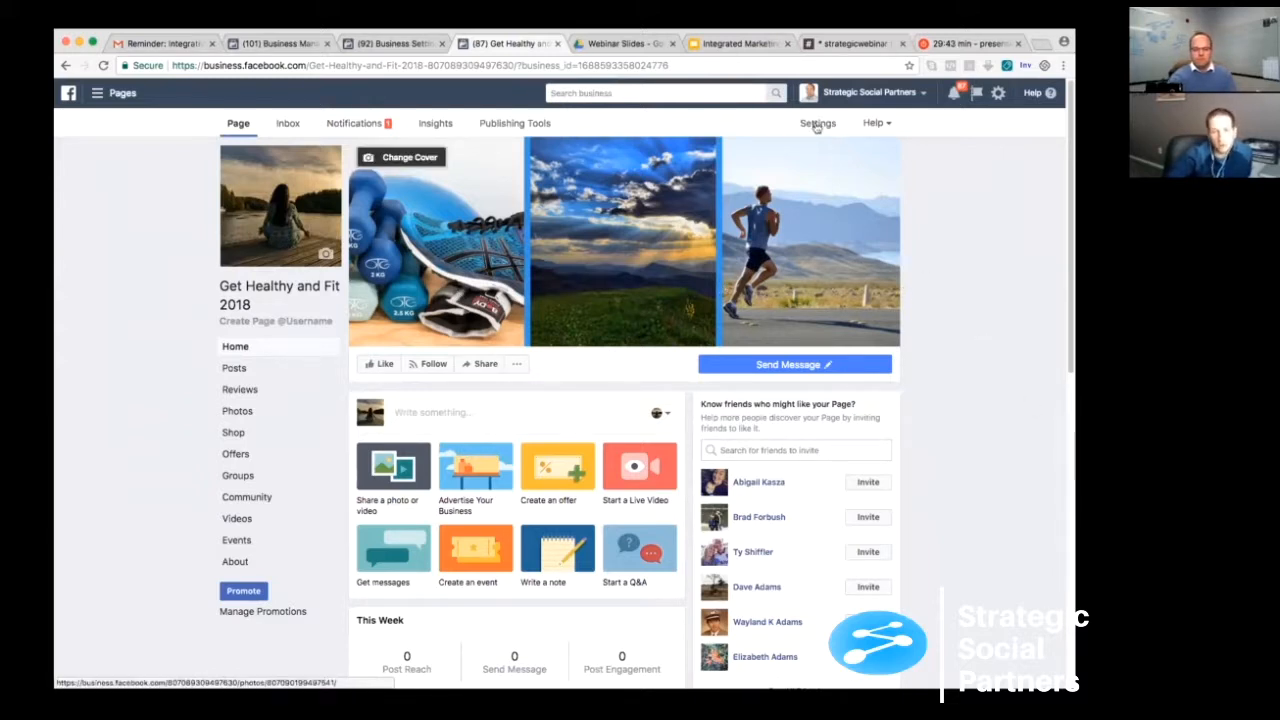
# - In the page settings, require review of visitor posts before they are published and save the change
pyautogui.click(817, 125)
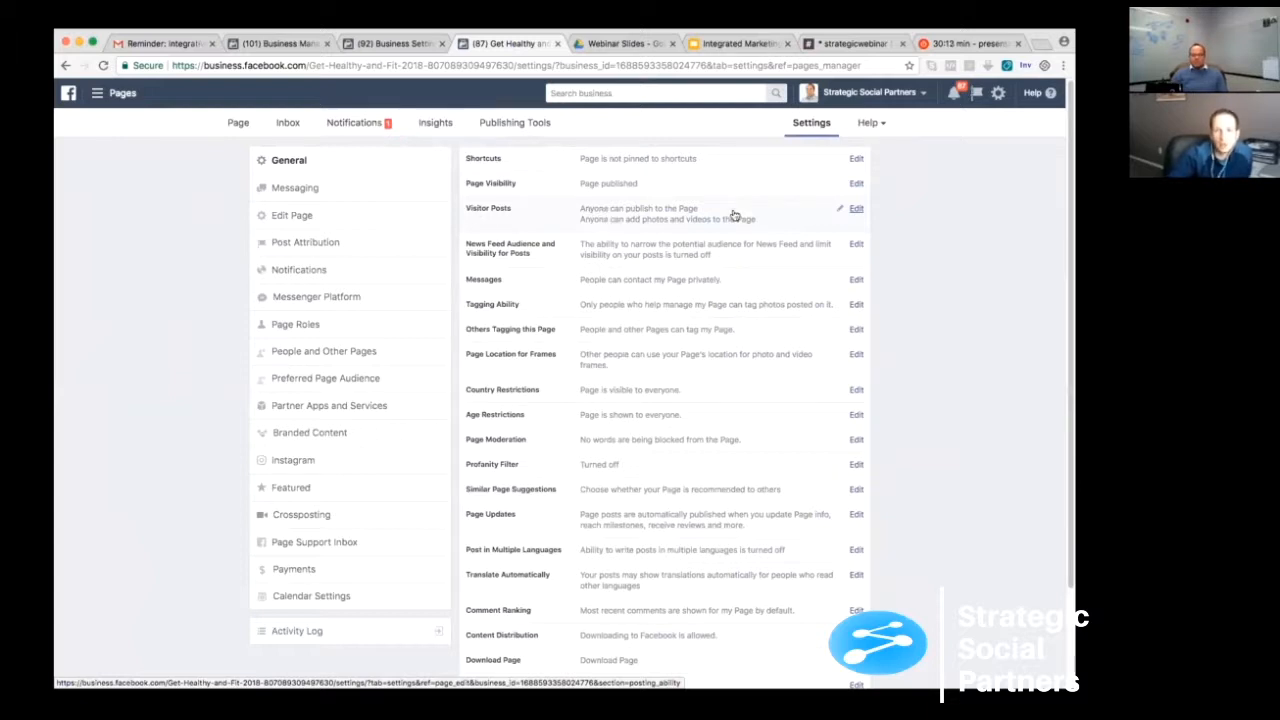
pyautogui.click(855, 211)
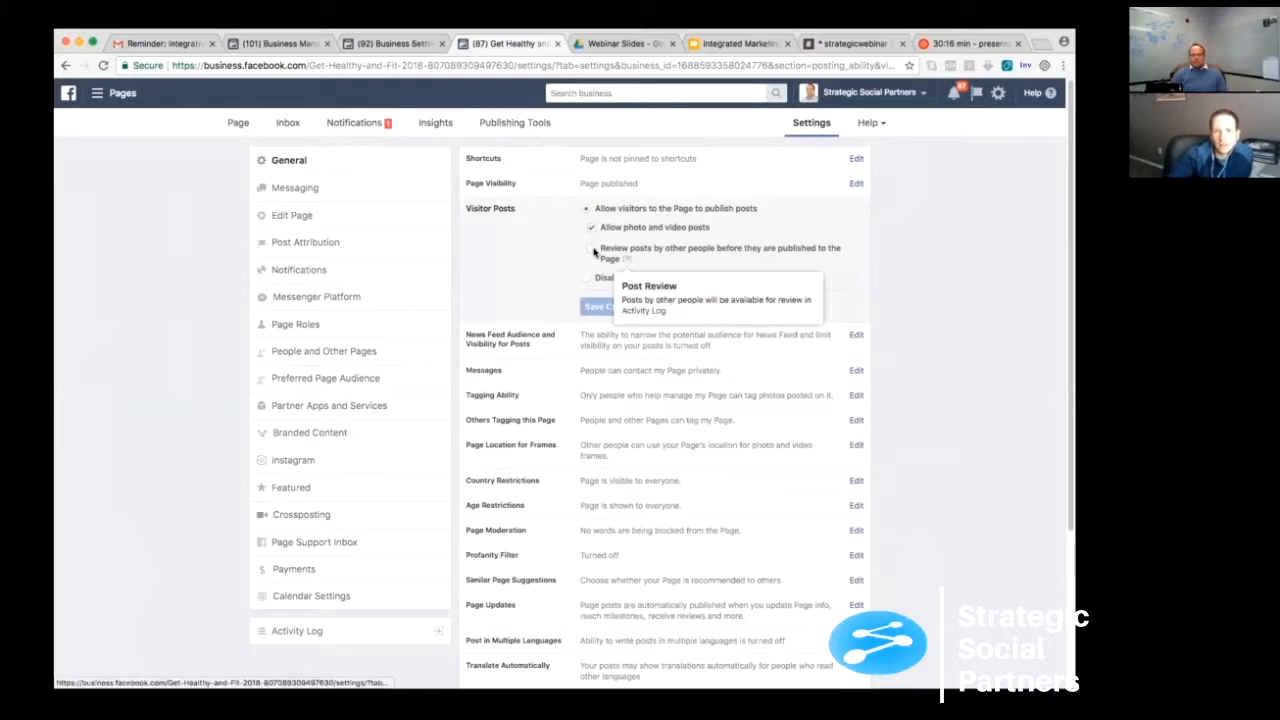
pyautogui.click(625, 252)
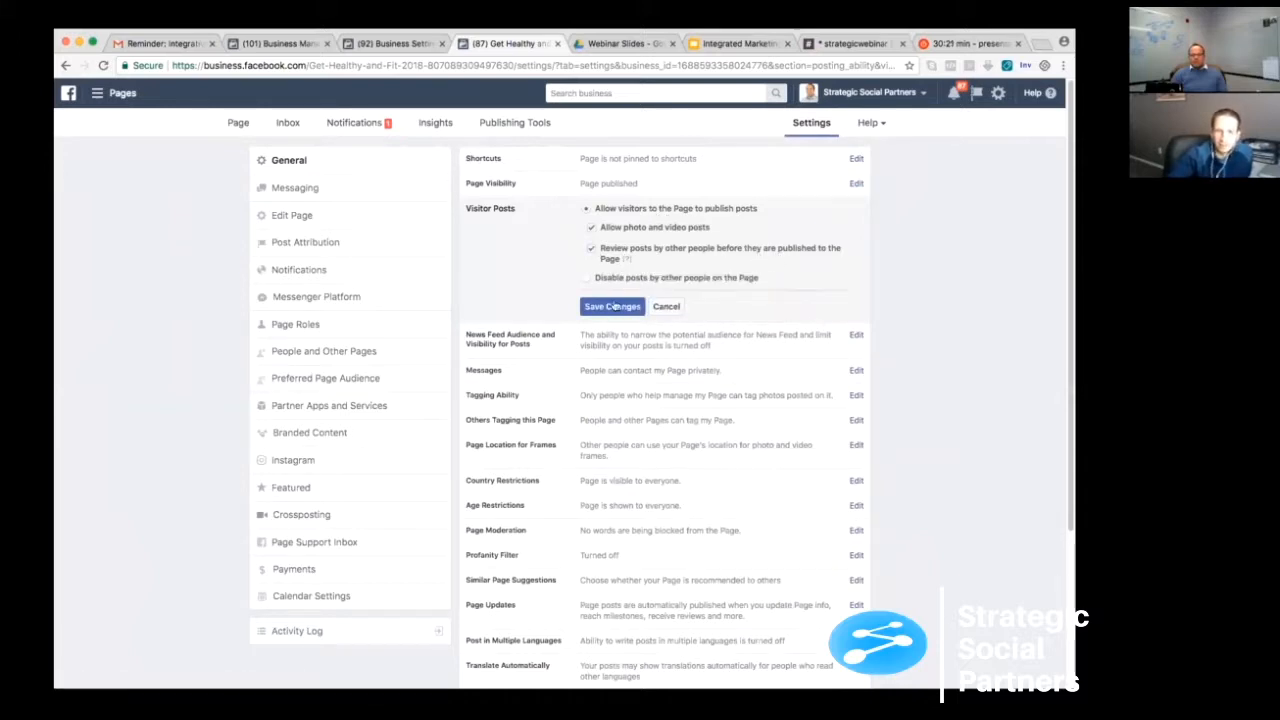
pyautogui.click(610, 306)
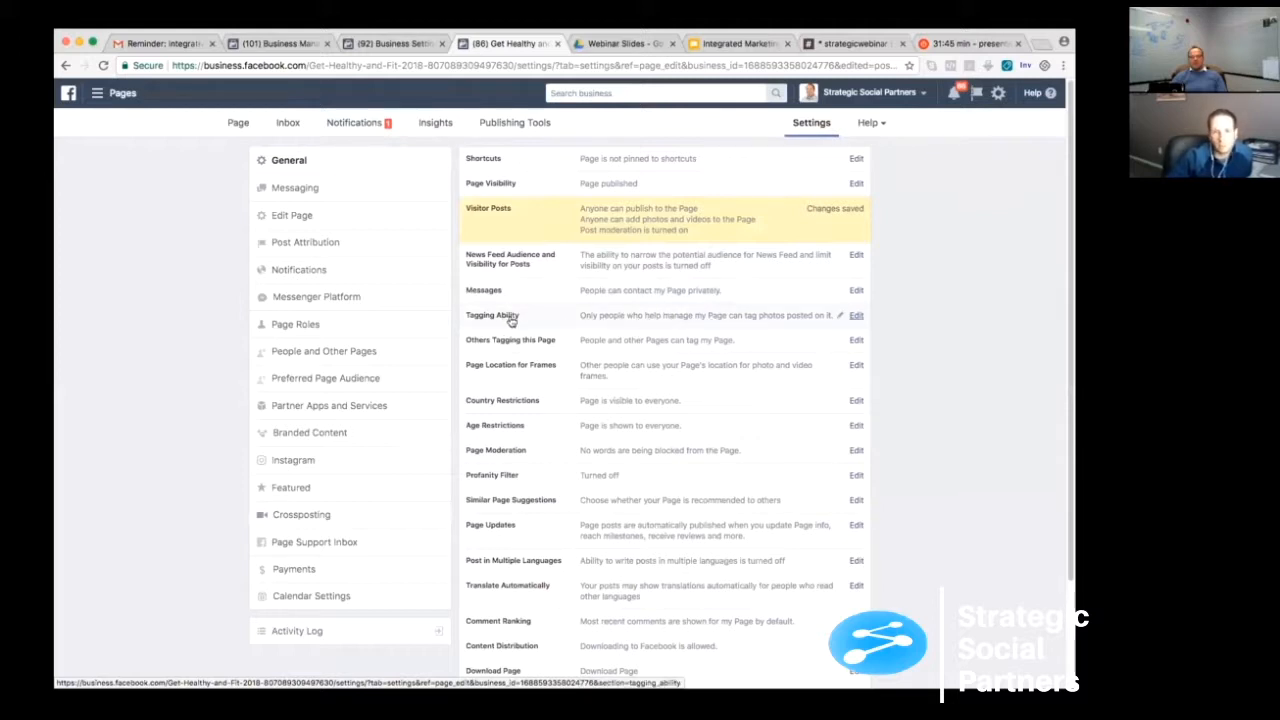
# - Allow others to tag photos and videos published by the page and save the Tagging Ability change
pyautogui.click(856, 316)
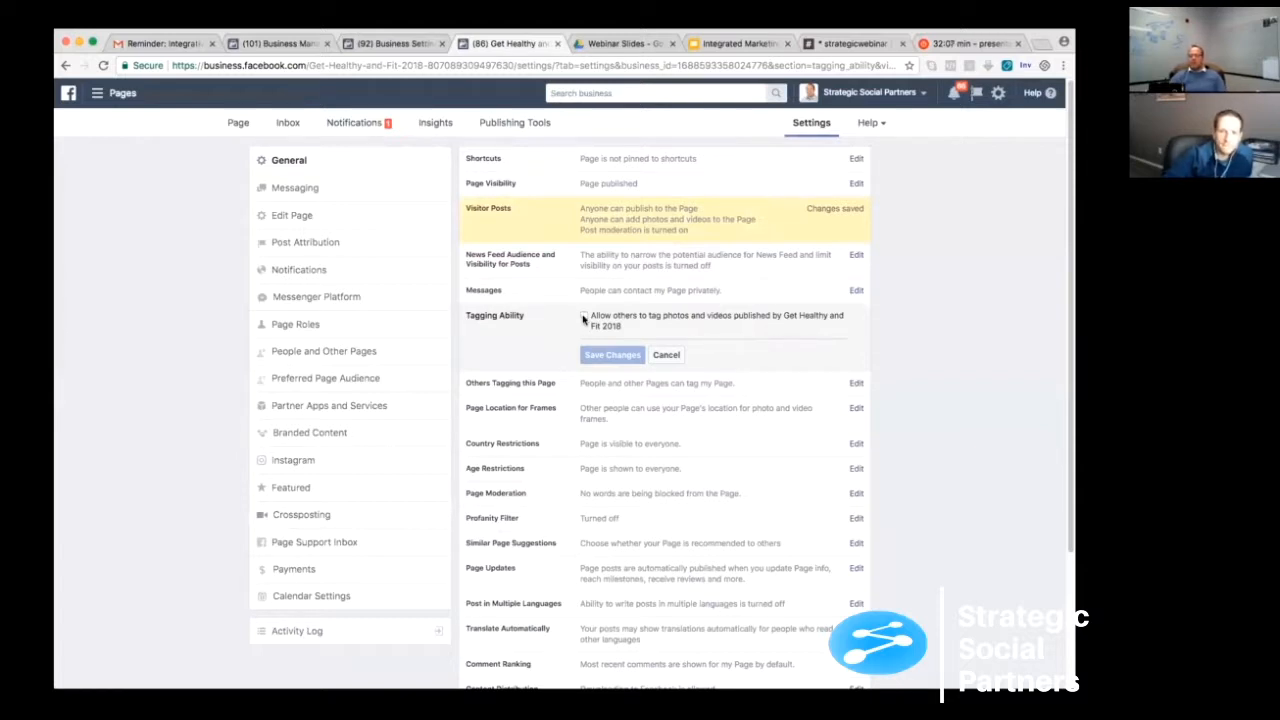
pyautogui.click(584, 316)
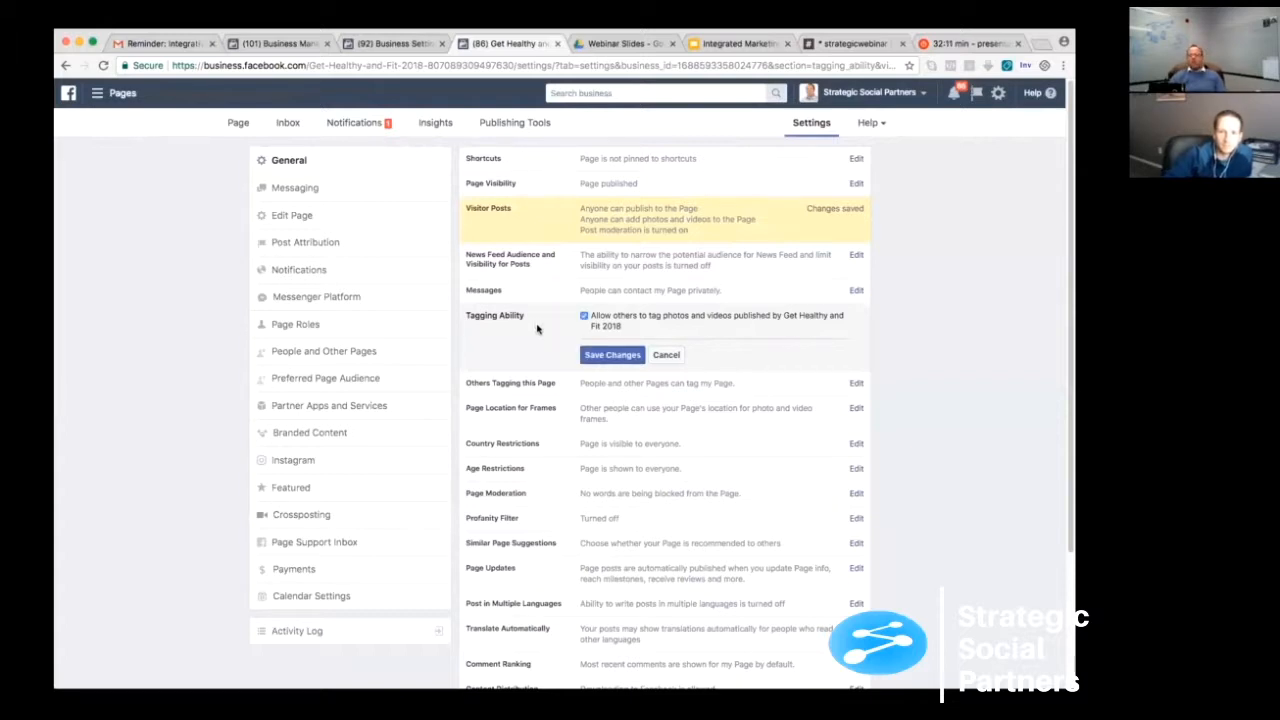
pyautogui.click(606, 358)
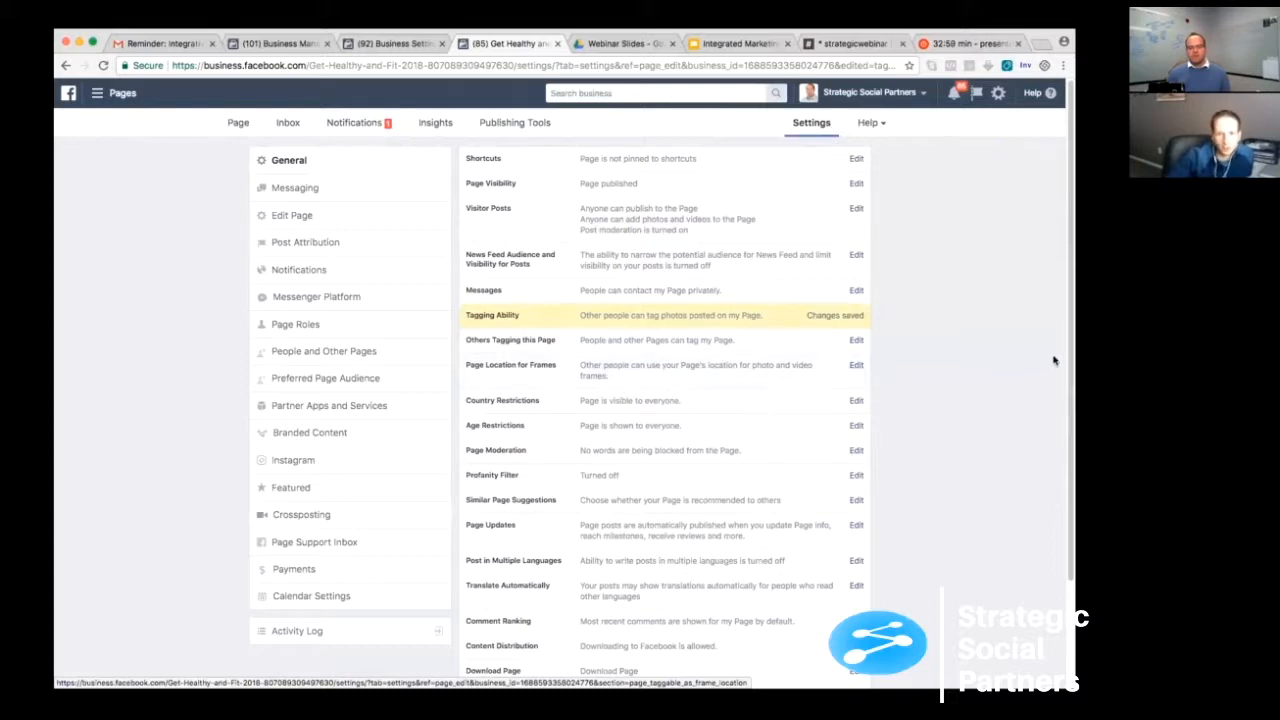
pyautogui.scroll(-1, 660, 400)
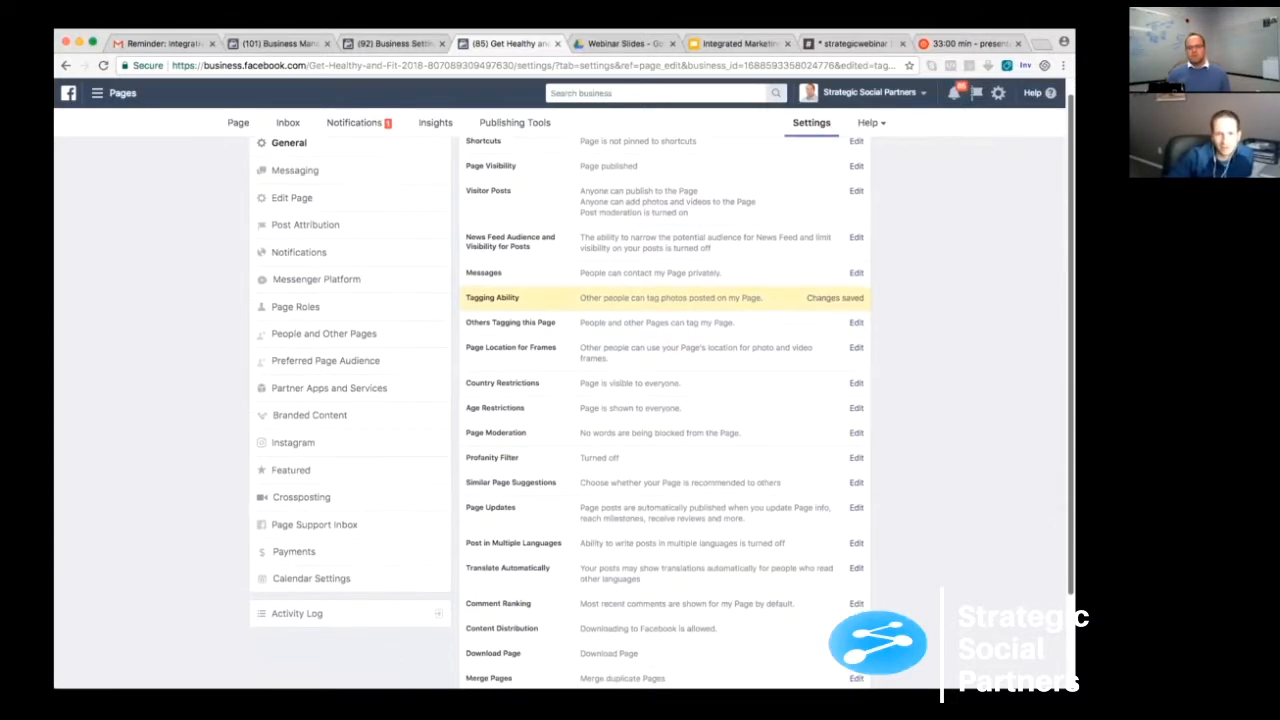
pyautogui.scroll(-2, 678, 344)
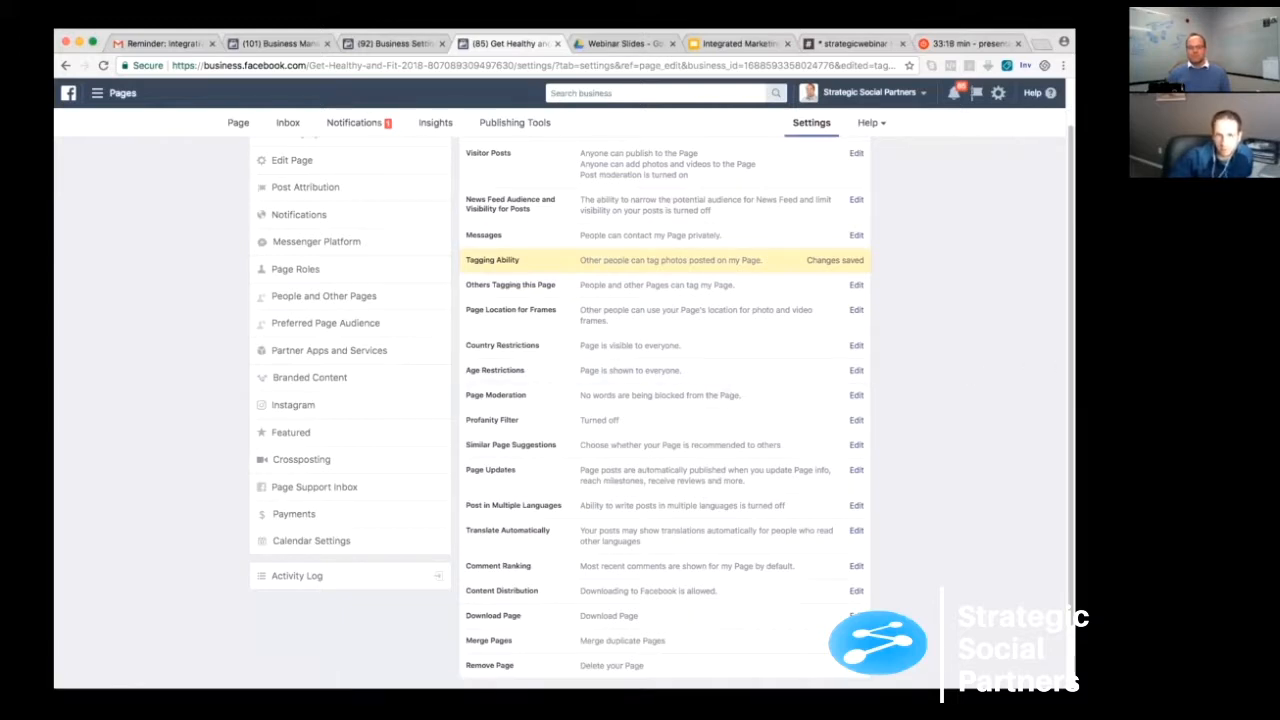
# - Set the page's Profanity Filter to Medium and save the change
pyautogui.scroll(-1, 700, 385)
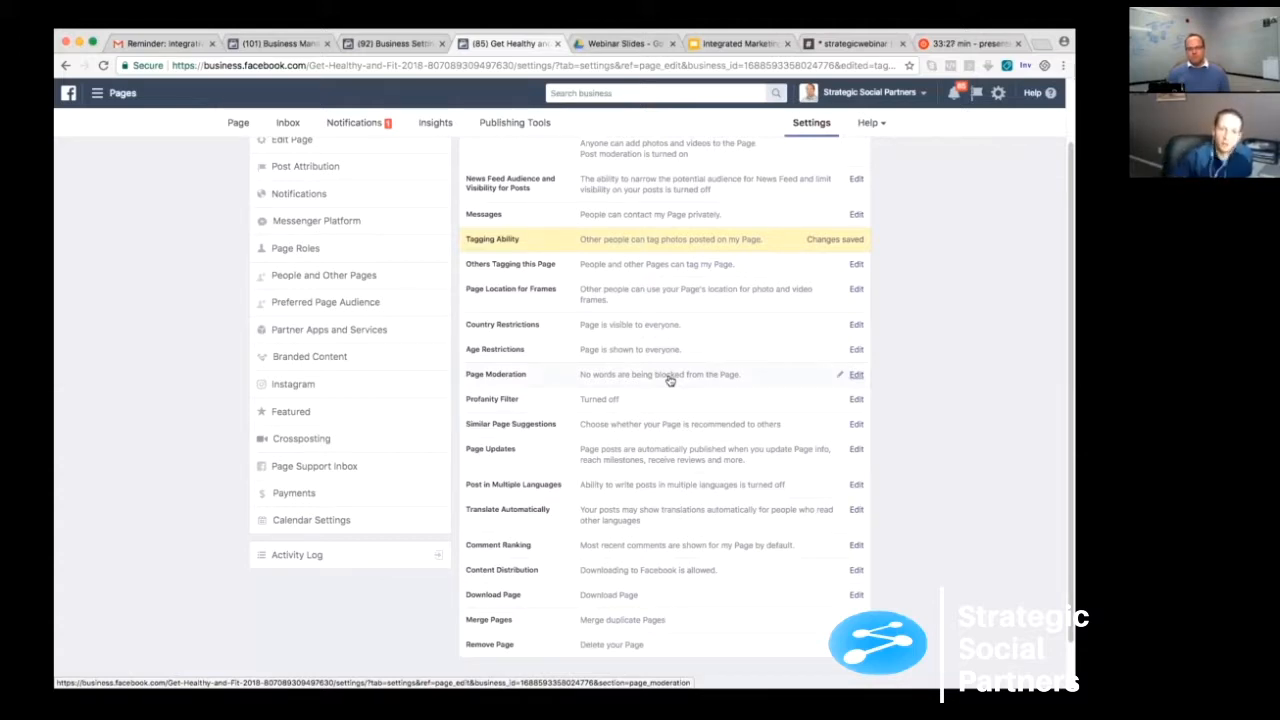
pyautogui.click(854, 400)
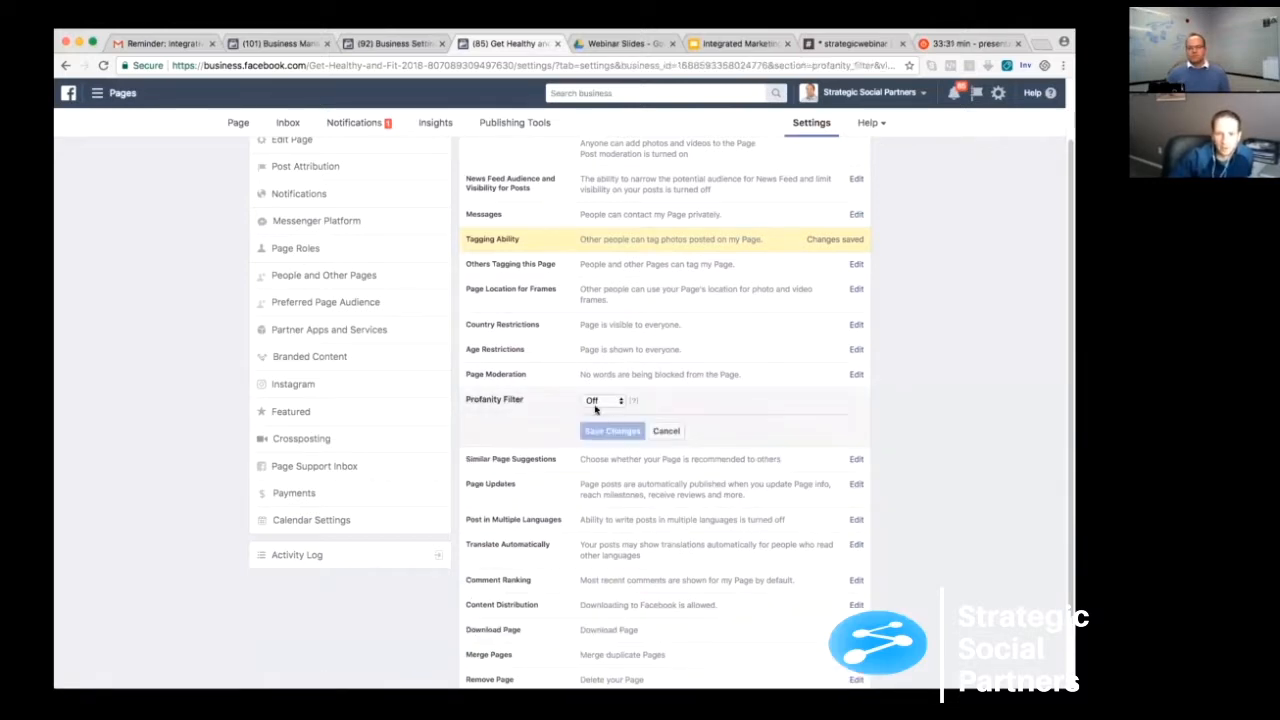
pyautogui.click(597, 403)
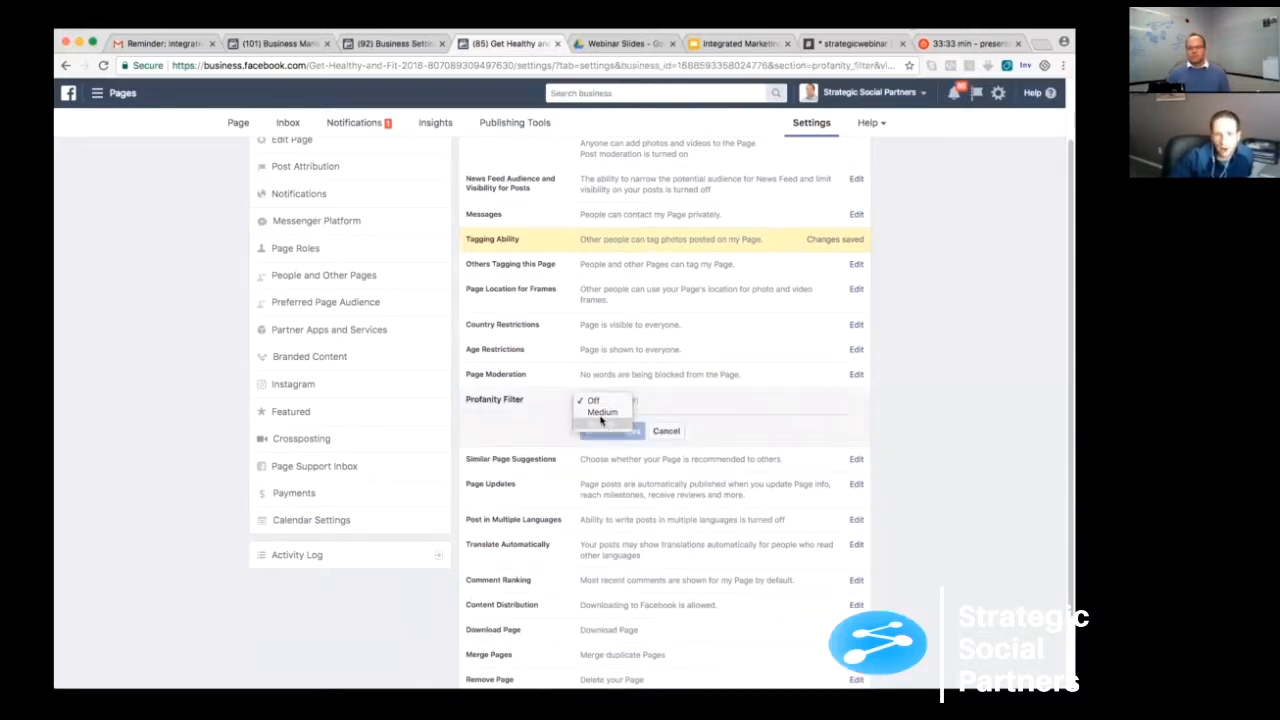
pyautogui.click(601, 413)
pyautogui.click(612, 431)
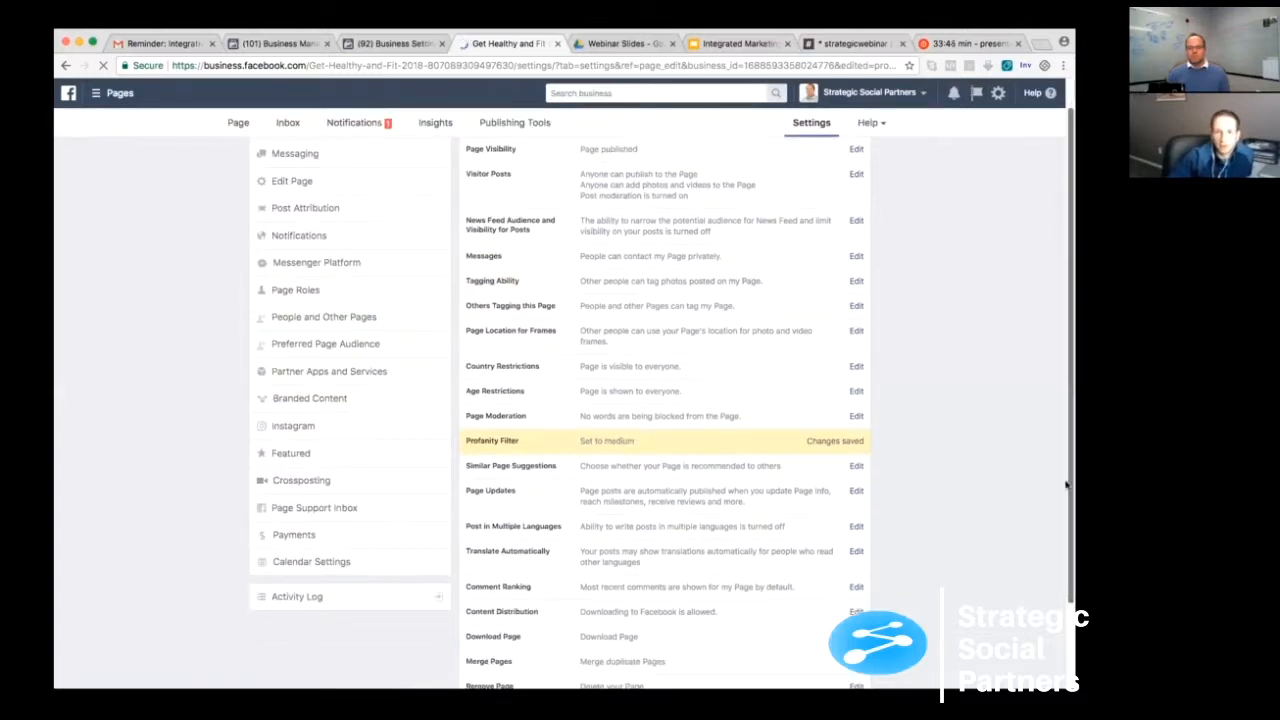
# - Turn off automatic publishing of posts when the page's info is updated and save the Page Updates change
pyautogui.scroll(-1, 594, 437)
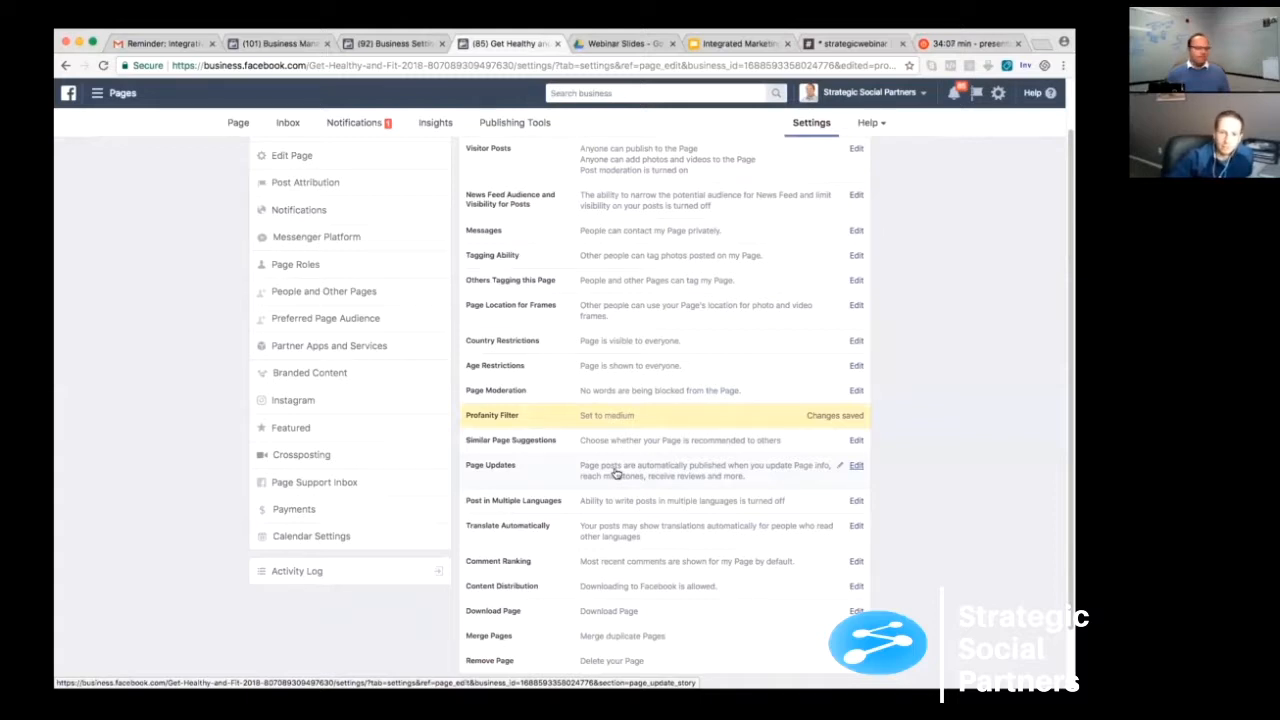
pyautogui.click(855, 467)
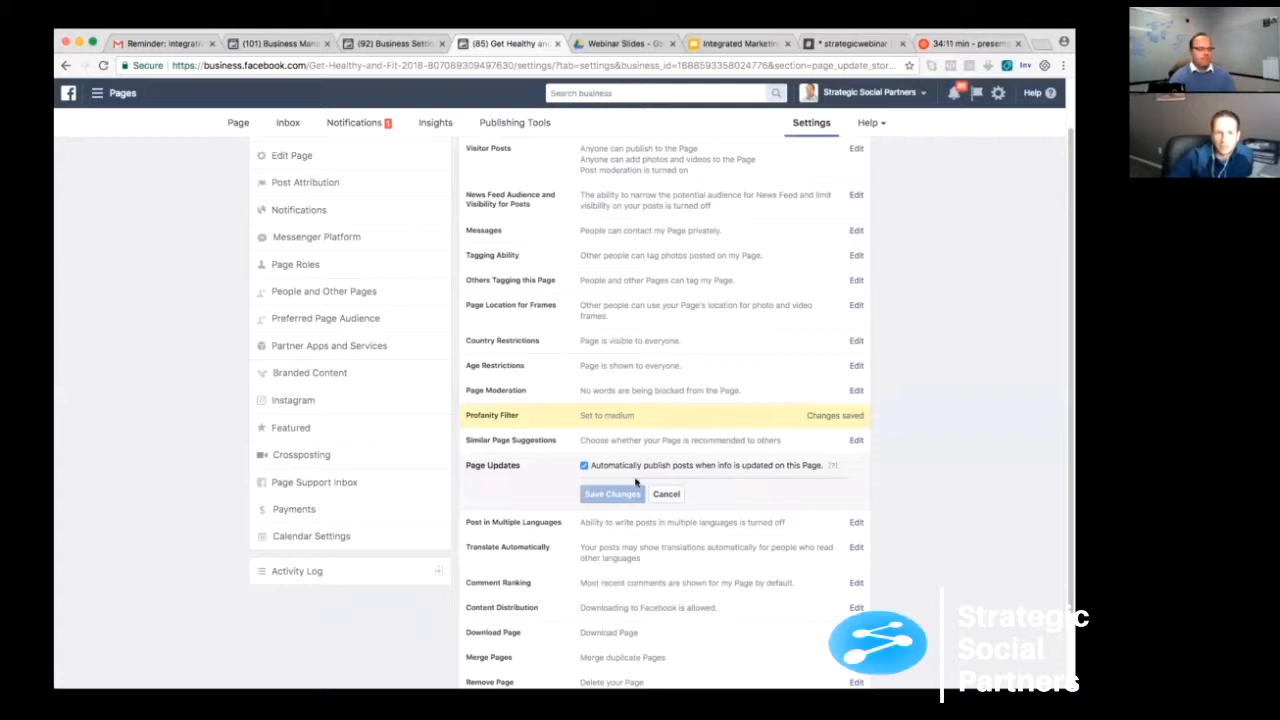
pyautogui.click(584, 466)
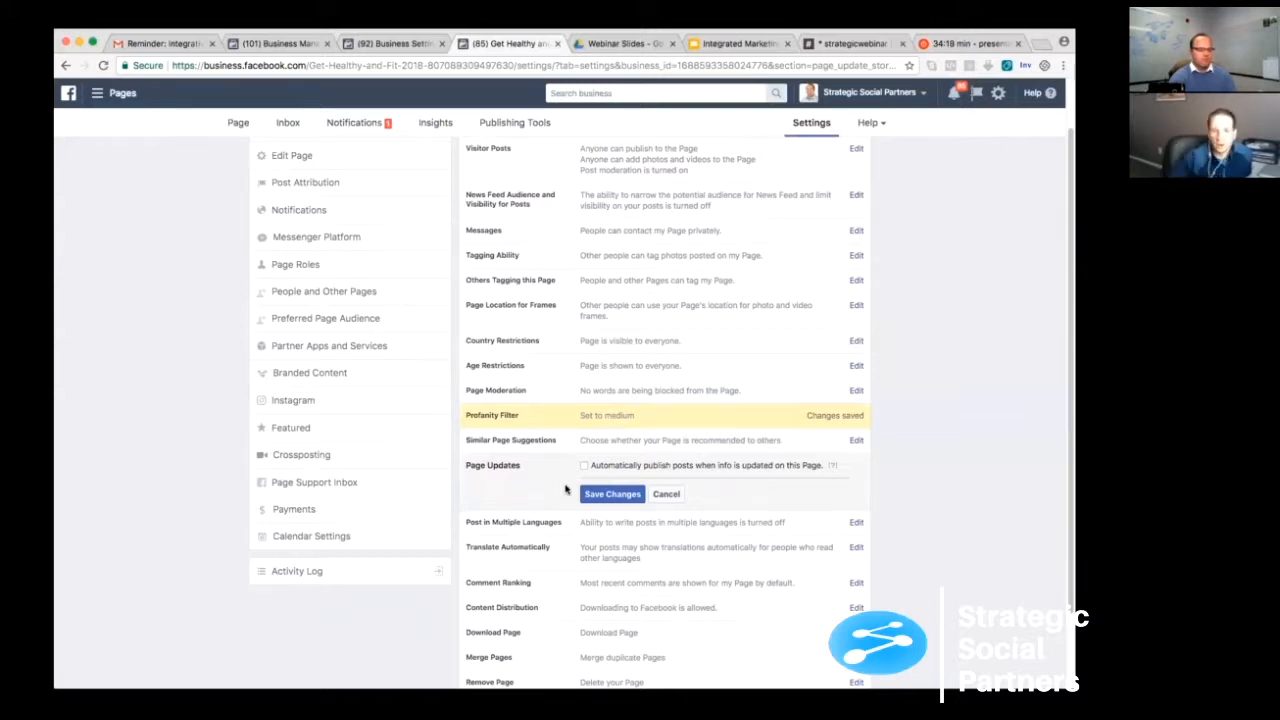
pyautogui.click(602, 495)
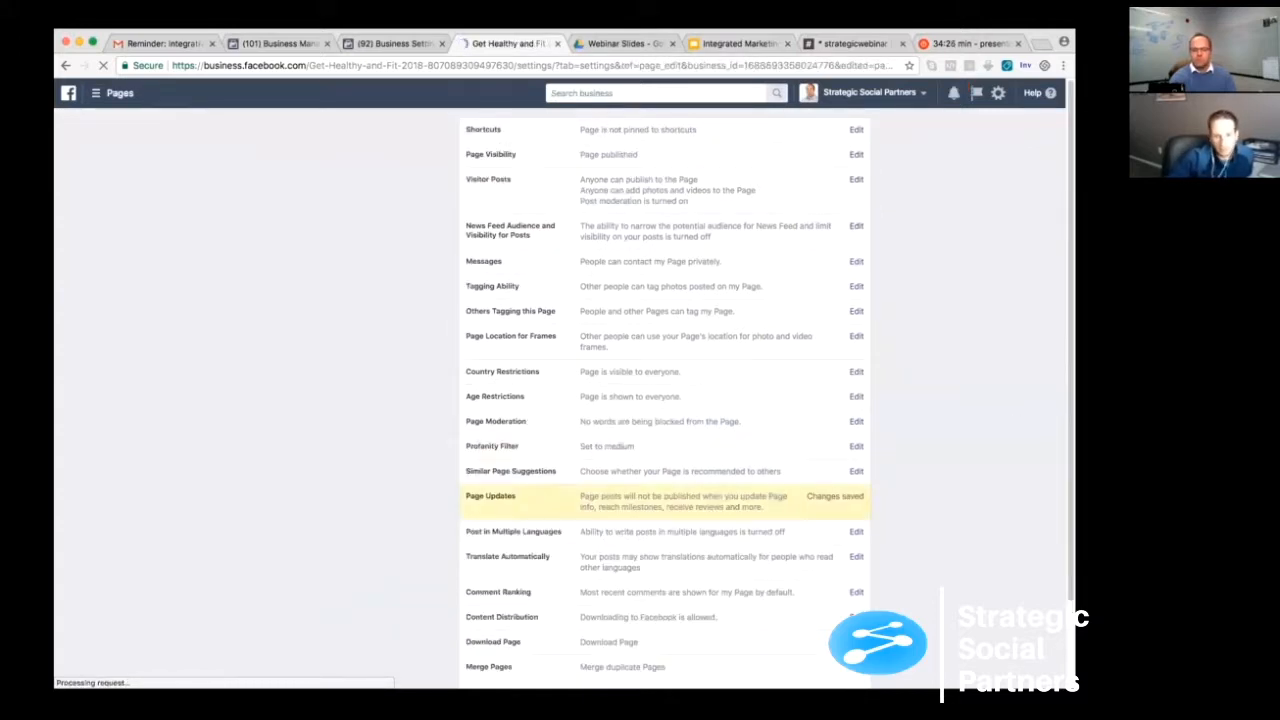
# - Look over the remaining general page settings and open the Messaging settings
pyautogui.scroll(-1, 664, 400)
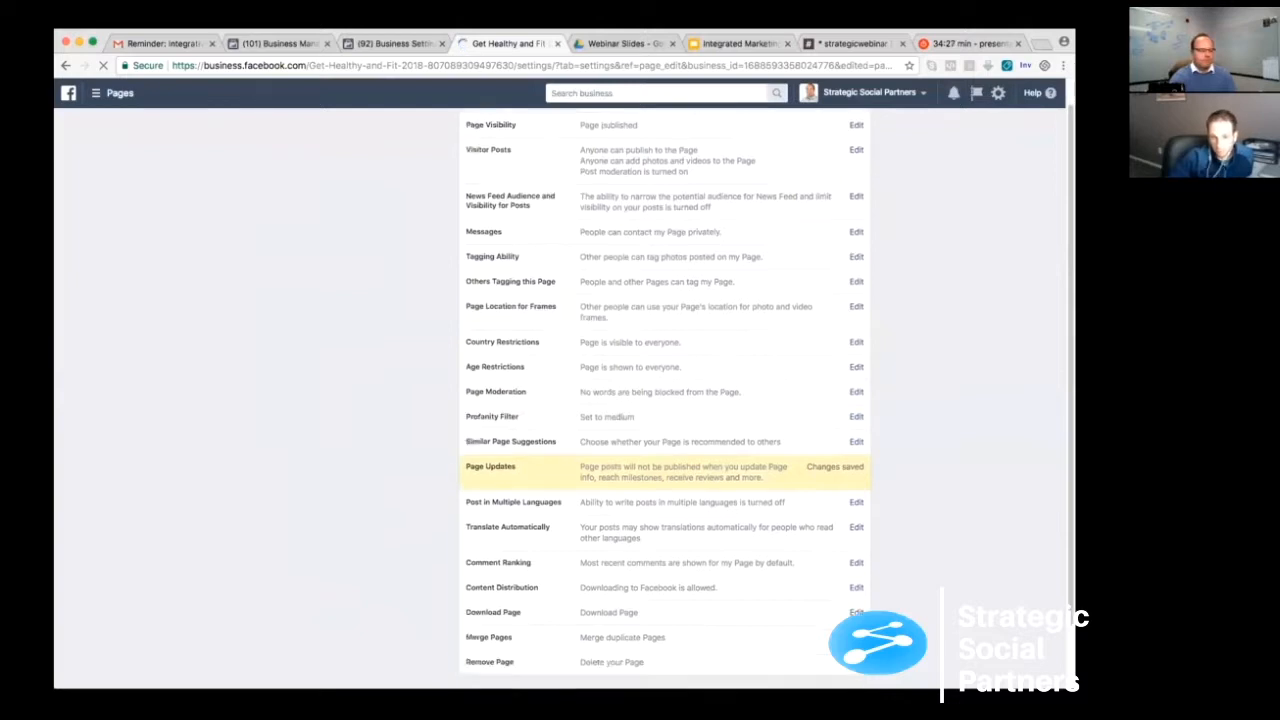
pyautogui.scroll(-2, 548, 458)
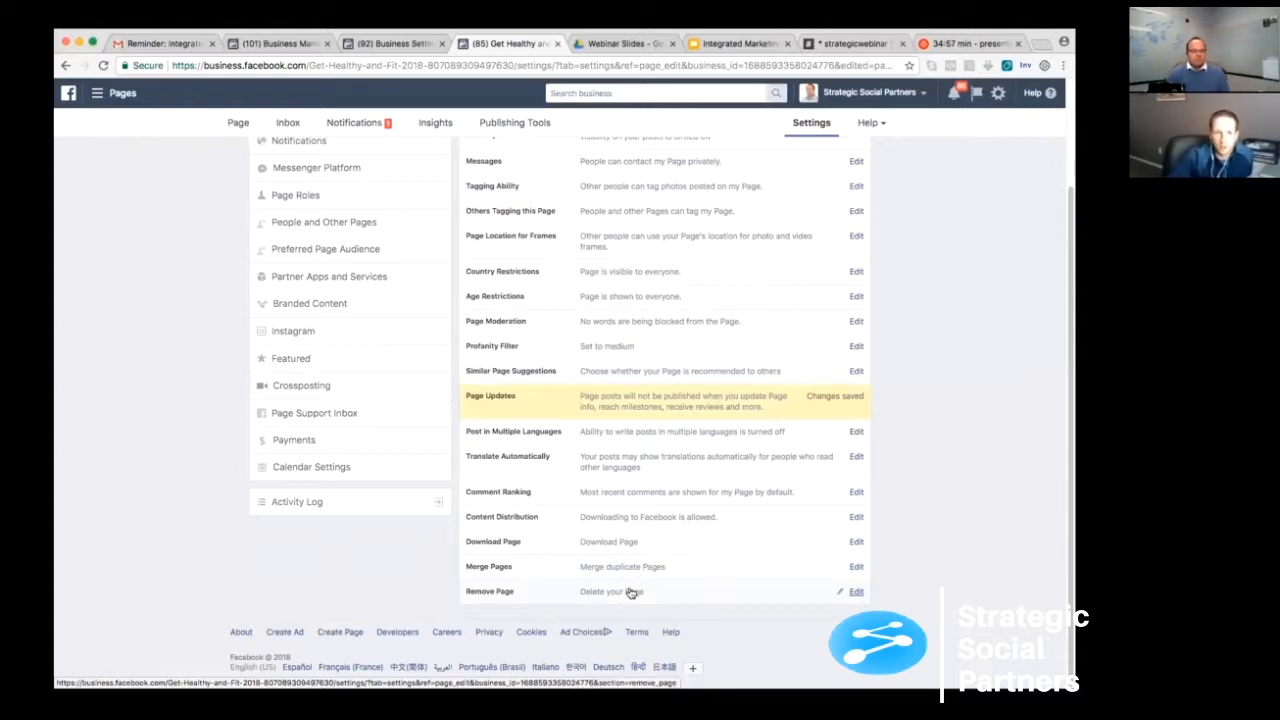
pyautogui.moveTo(1070, 464); pyautogui.dragTo(1070, 352)
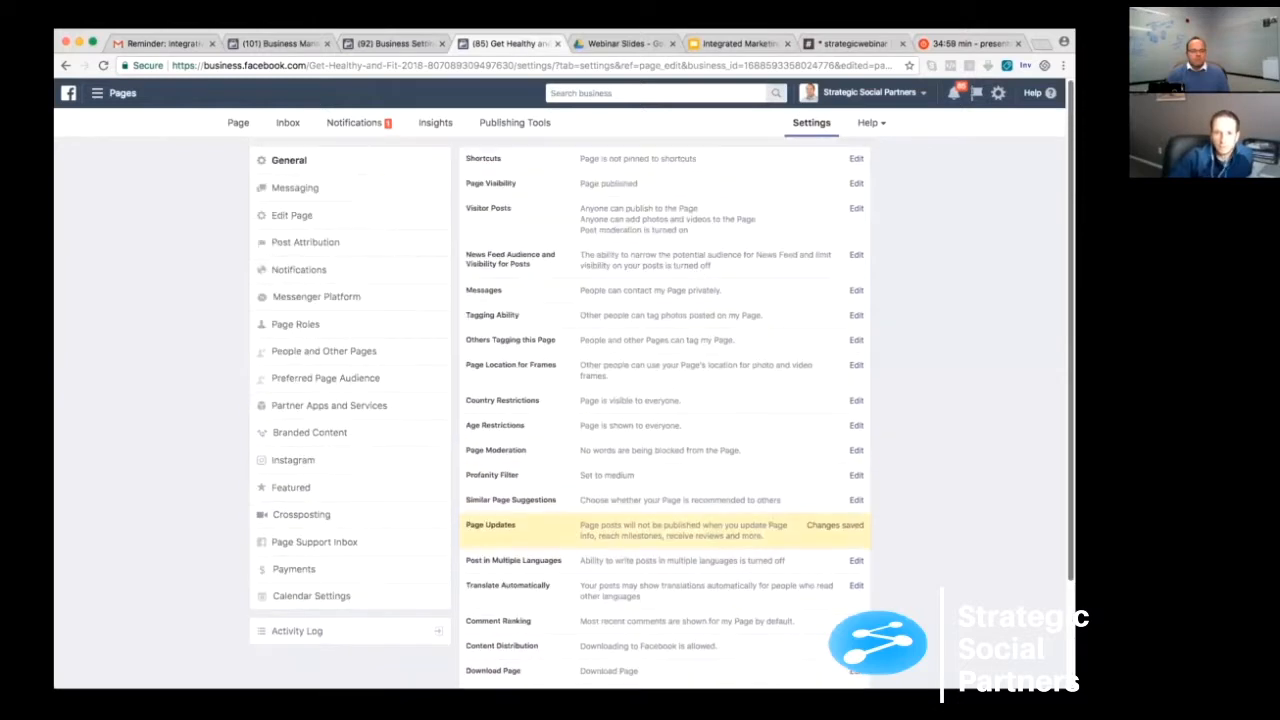
pyautogui.click(298, 189)
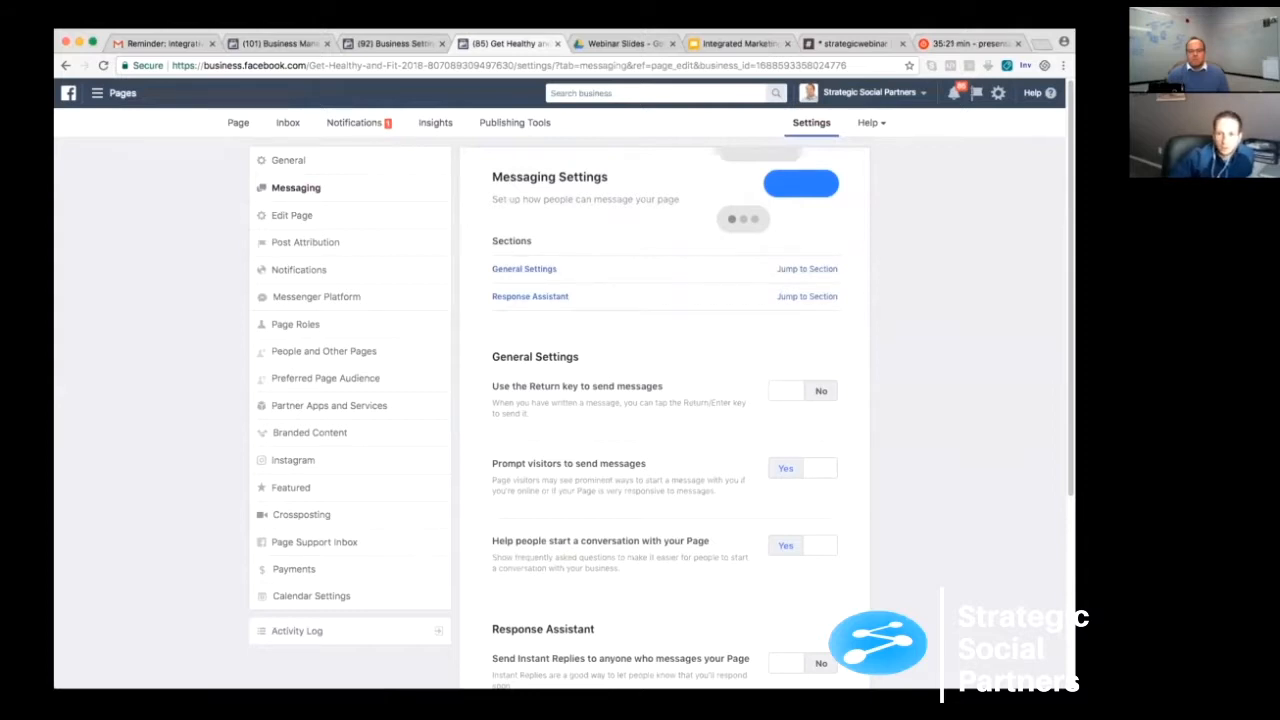
# - Examine the general messaging options for prompting visitors to send messages and helping people start a conversation with the page
pyautogui.scroll(-2, 660, 400)
pyautogui.scroll(-3, 660, 400)
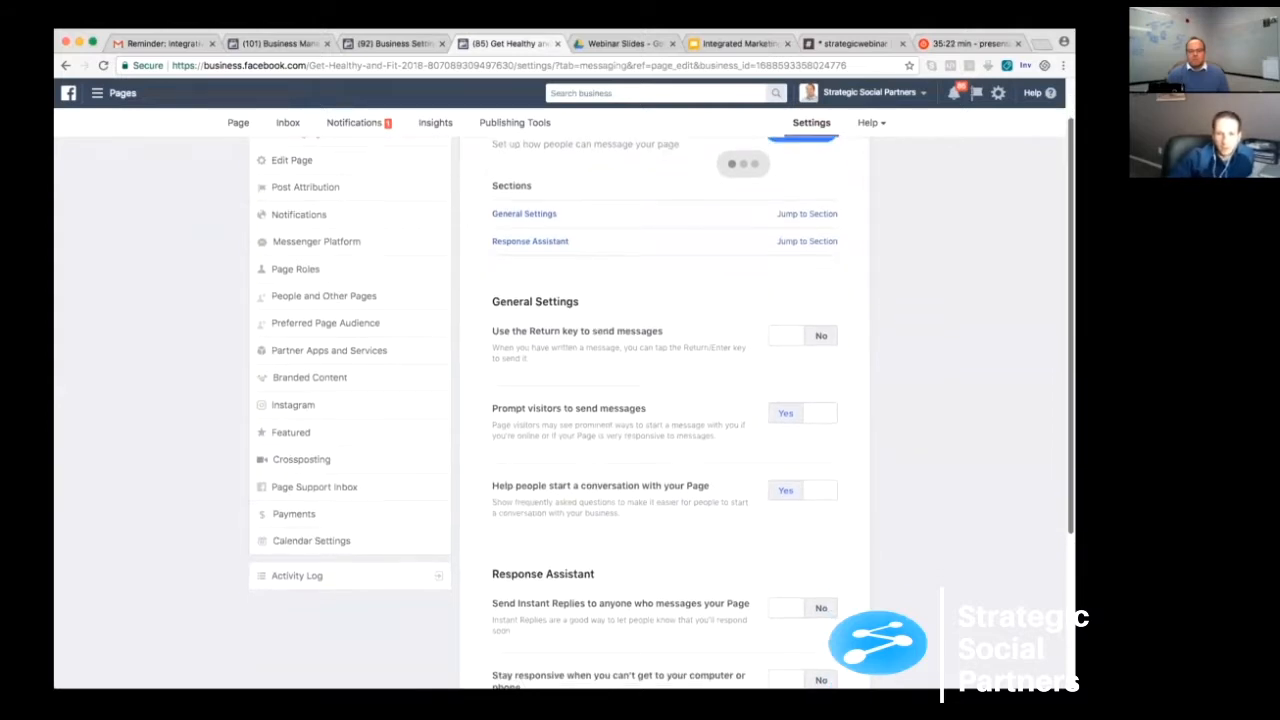
pyautogui.scroll(-1, 660, 400)
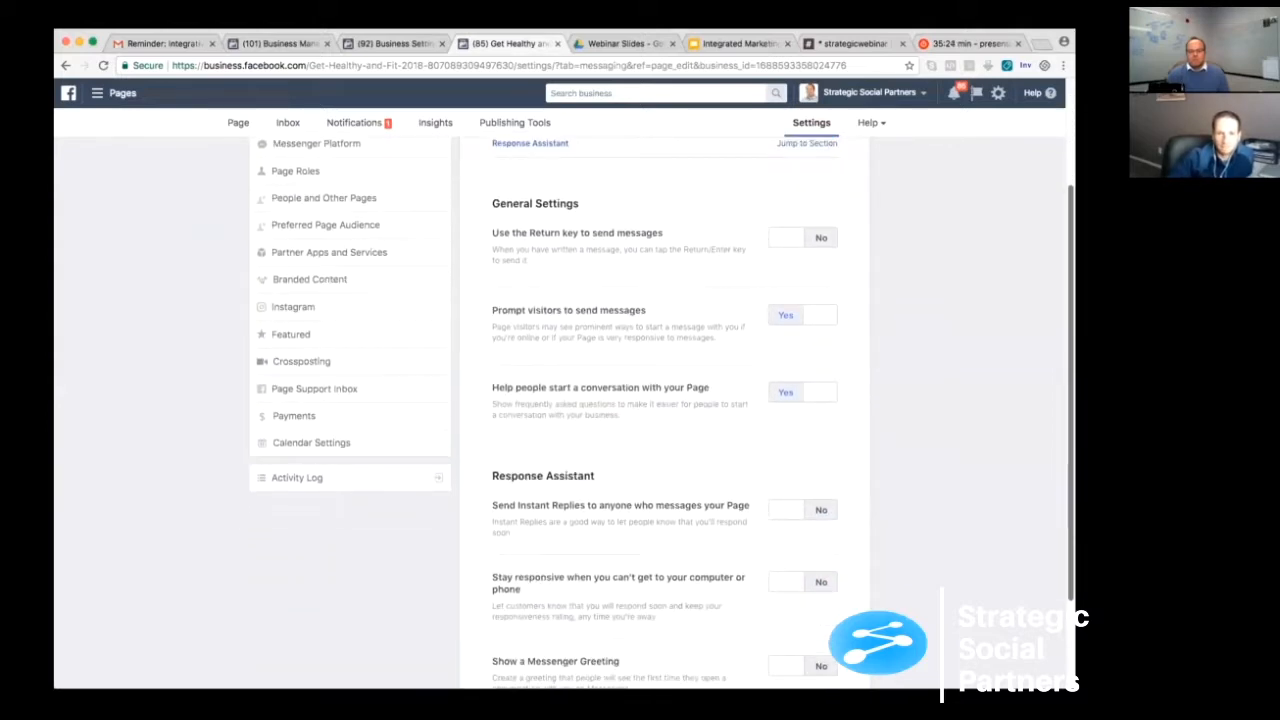
pyautogui.moveTo(493, 304); pyautogui.dragTo(566, 304)
pyautogui.moveTo(650, 305); pyautogui.dragTo(648, 305)
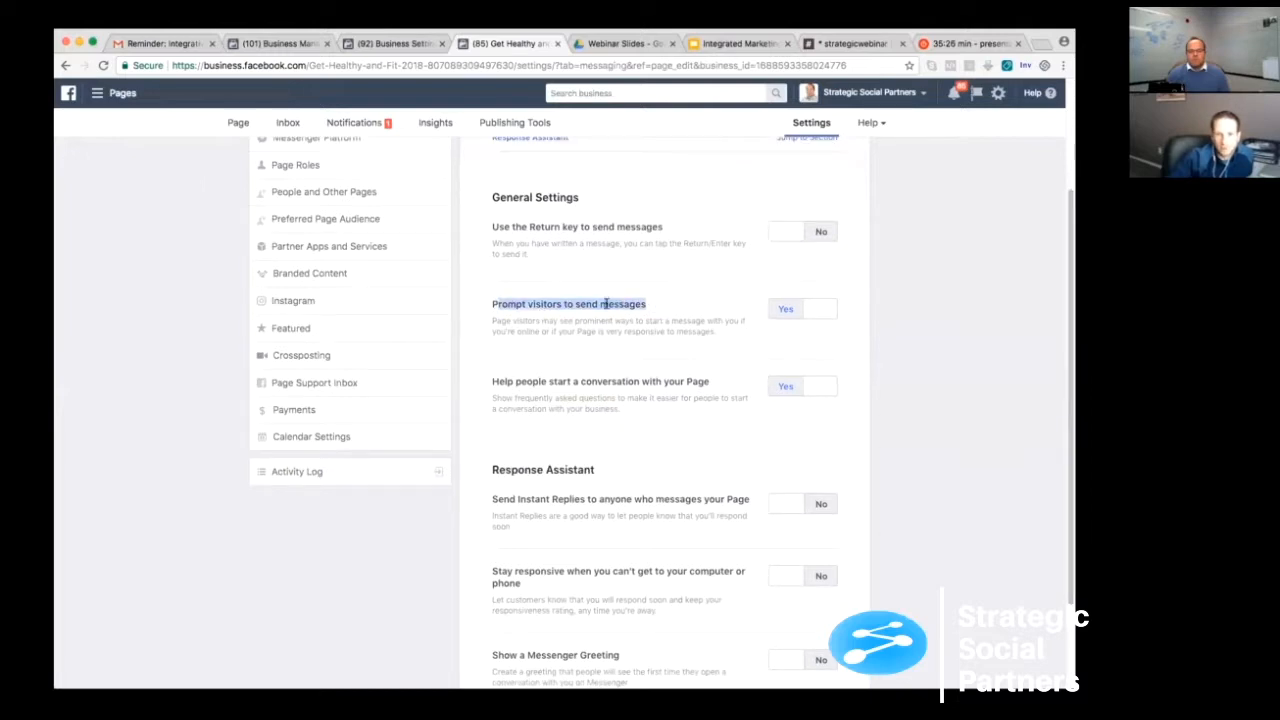
pyautogui.click(548, 305)
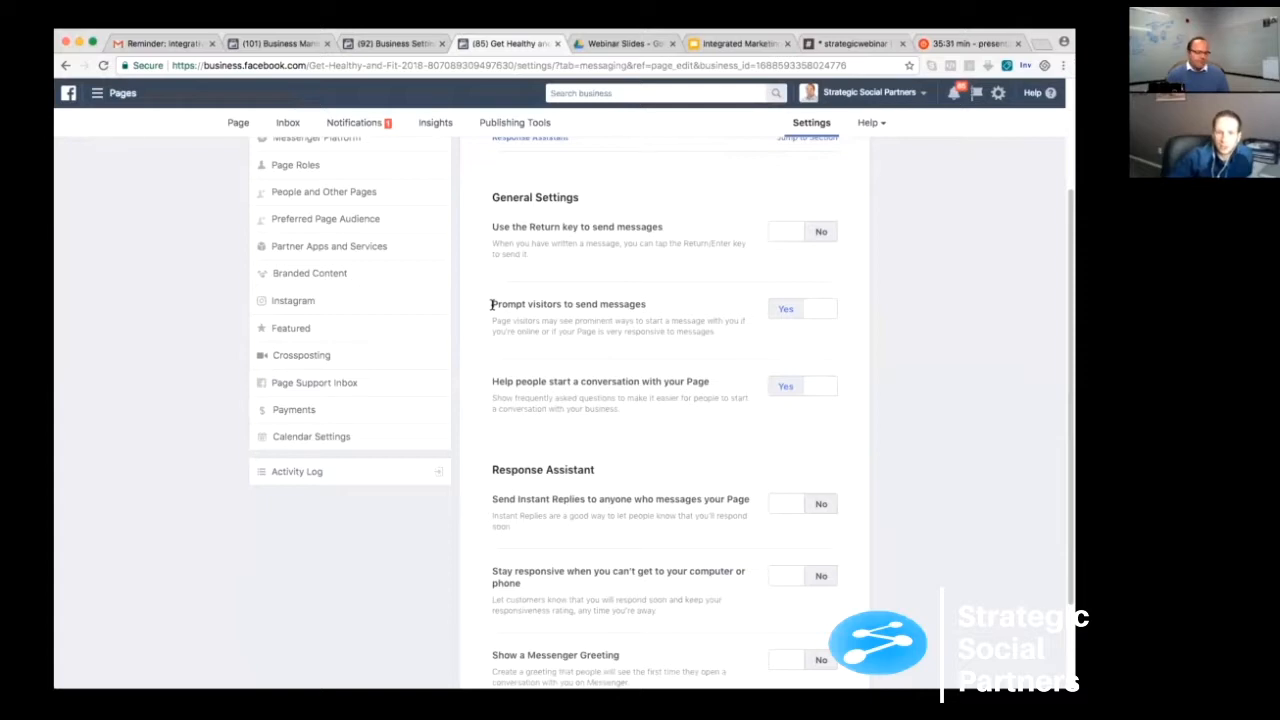
pyautogui.moveTo(492, 305); pyautogui.dragTo(522, 311)
pyautogui.click(565, 312)
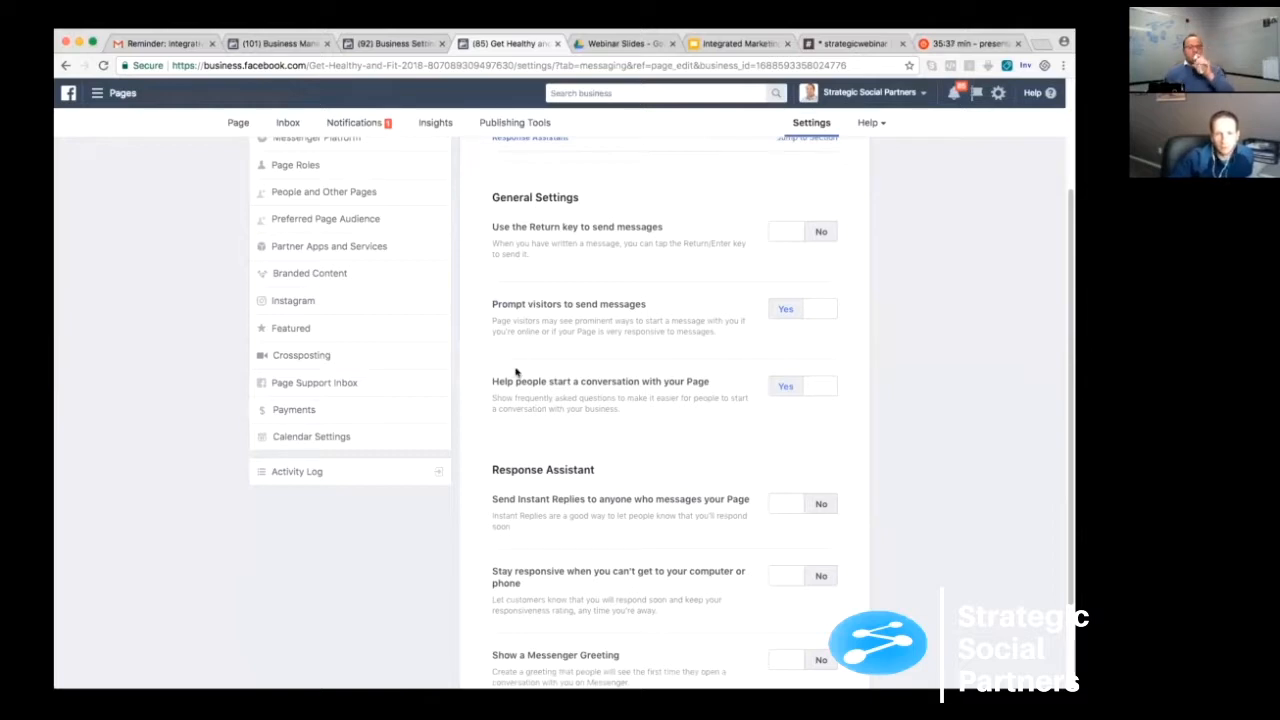
pyautogui.moveTo(493, 381); pyautogui.dragTo(660, 380)
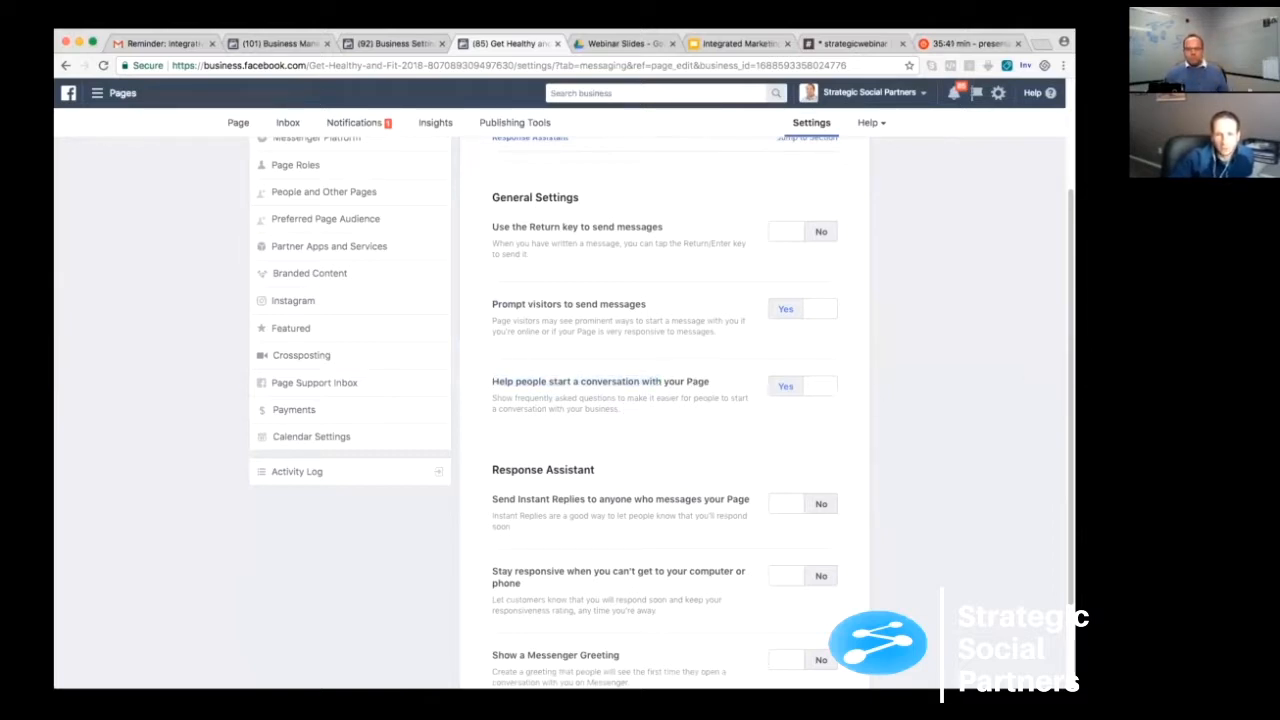
pyautogui.click(928, 427)
# - Turn on Instant Replies for anyone who messages the page and open the reply text with its phone preview
pyautogui.scroll(-2, 928, 427)
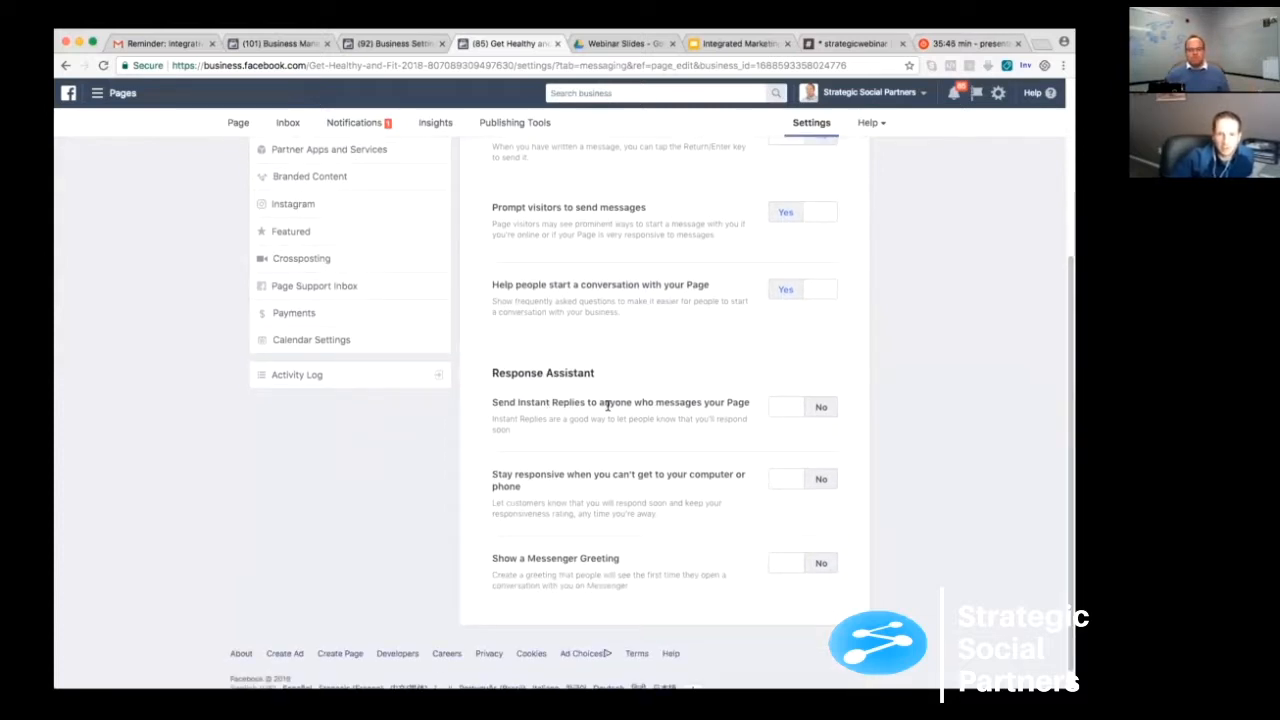
pyautogui.click(790, 410)
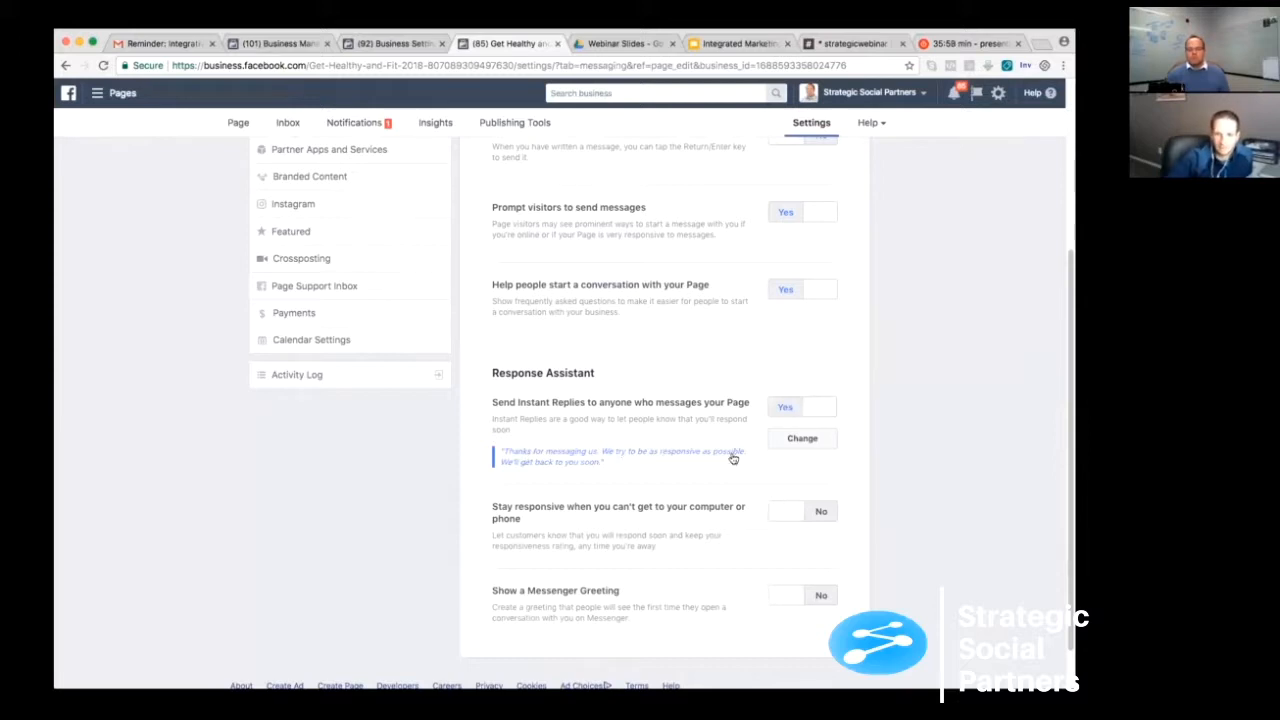
pyautogui.click(802, 438)
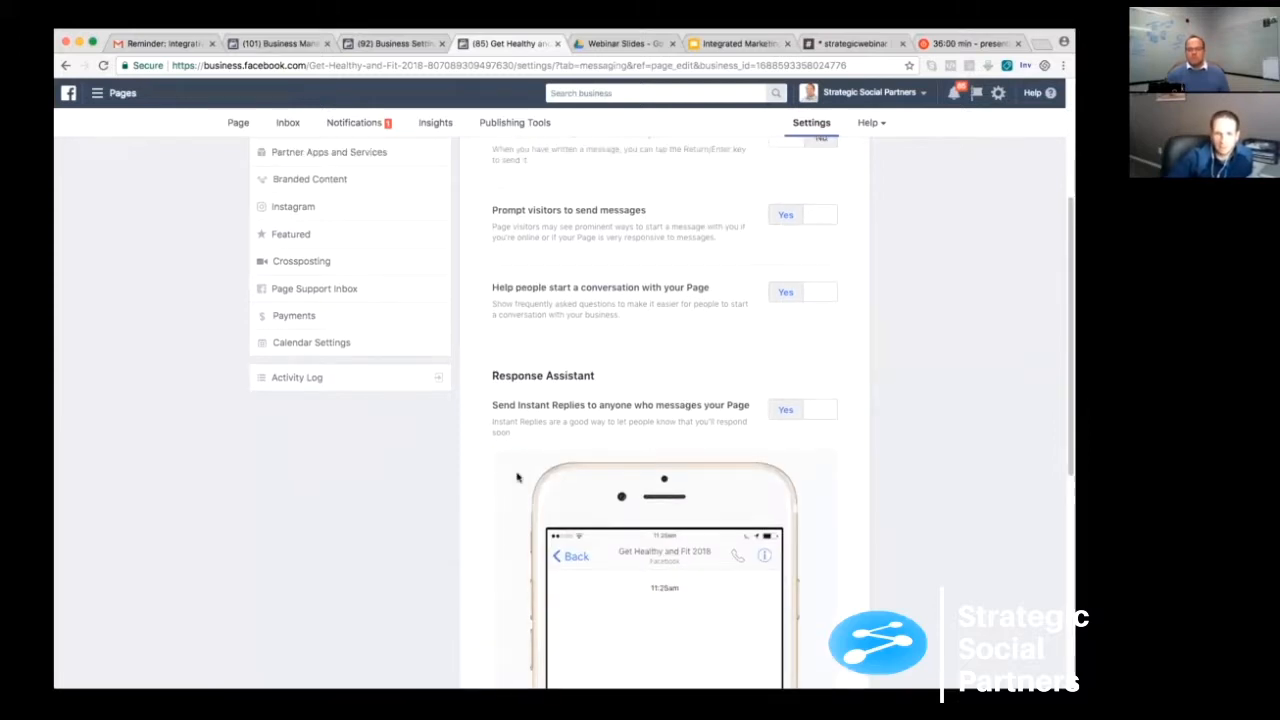
pyautogui.scroll(-5, 516, 477)
pyautogui.scroll(3, 516, 477)
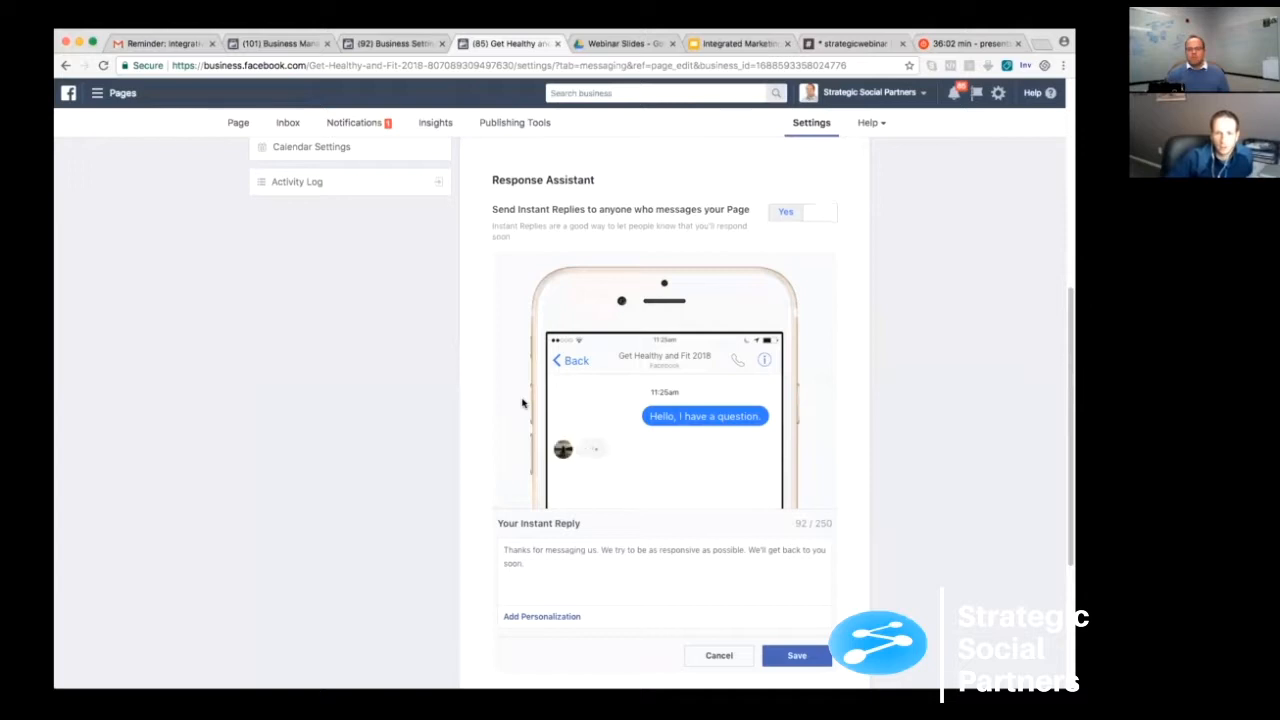
pyautogui.scroll(-1, 522, 403)
pyautogui.scroll(2, 1016, 344)
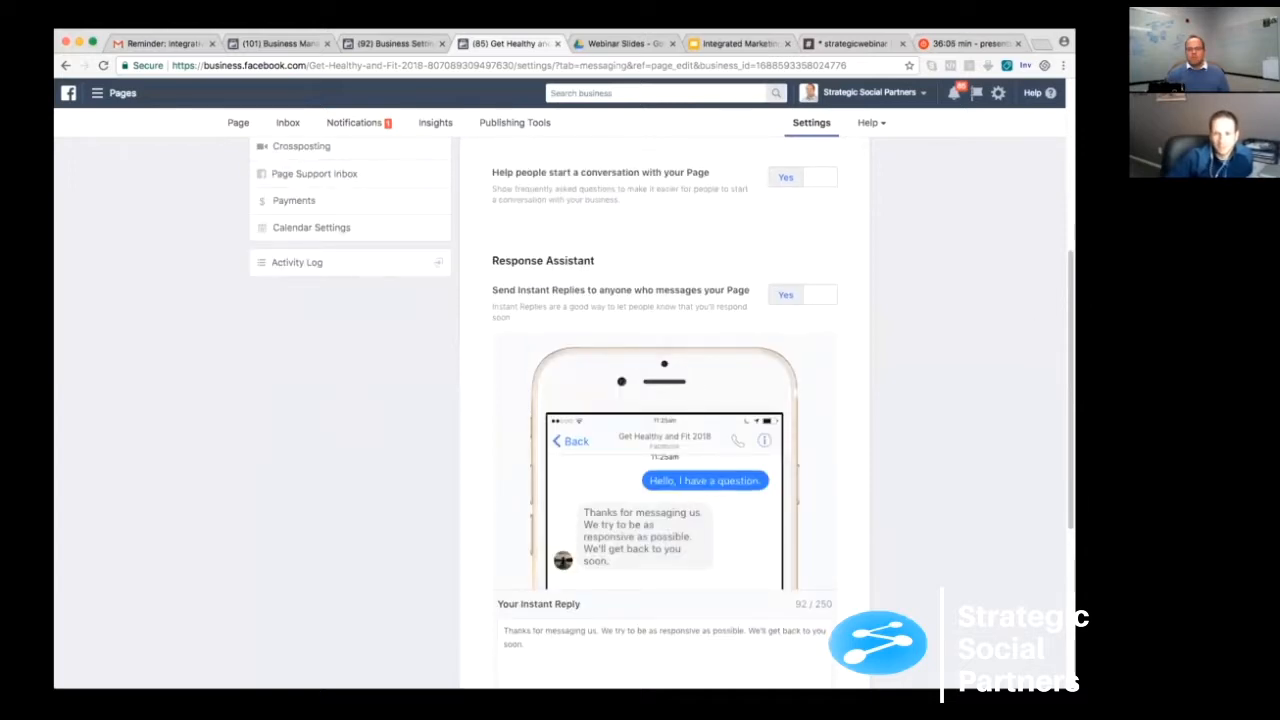
pyautogui.scroll(-2, 1016, 344)
pyautogui.scroll(-2, 620, 314)
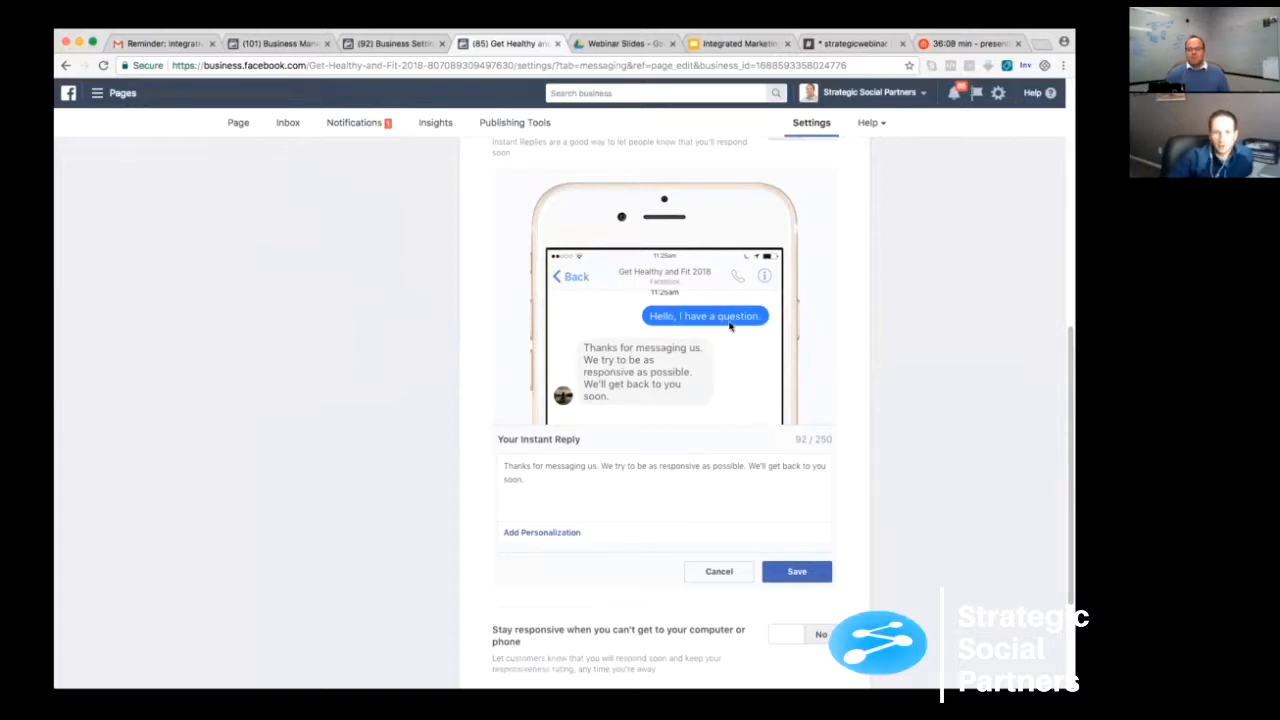
# - Replace the instant reply text after "Thanks for messaging us." with "We will get back with you within 1-2 business days."
pyautogui.click(601, 466)
pyautogui.write('We will get bac')
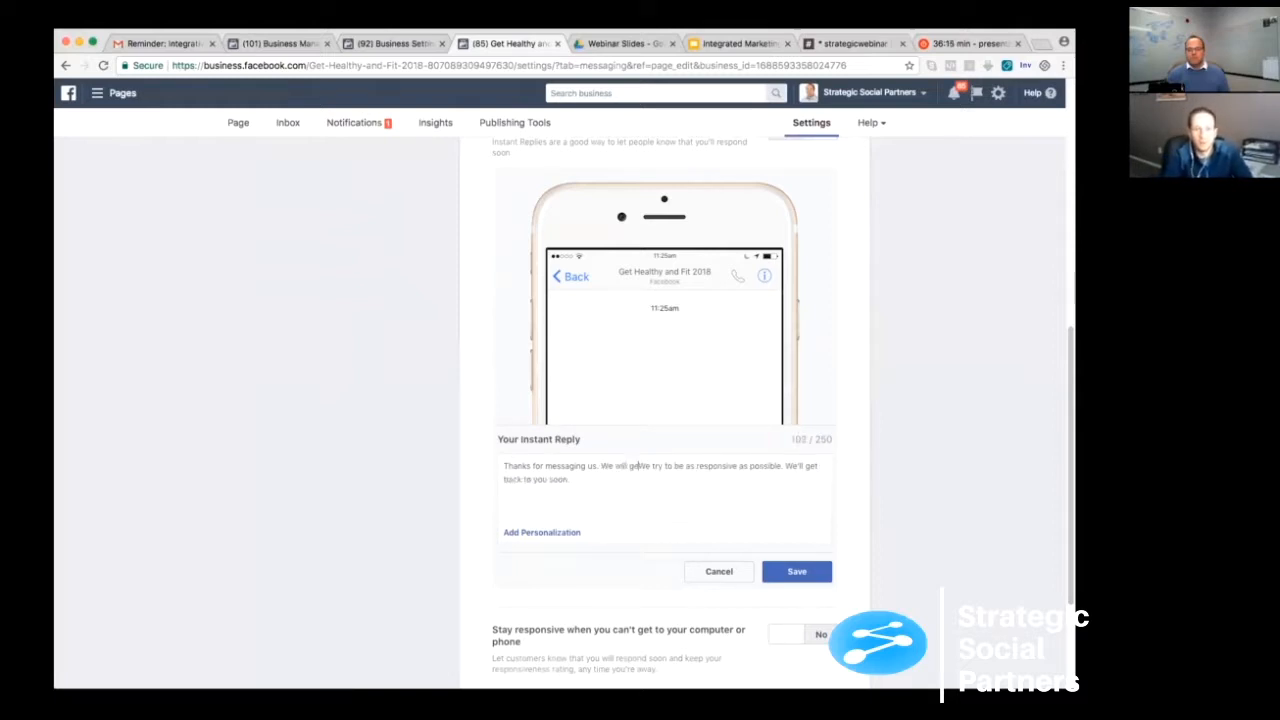
pyautogui.write('k with you within')
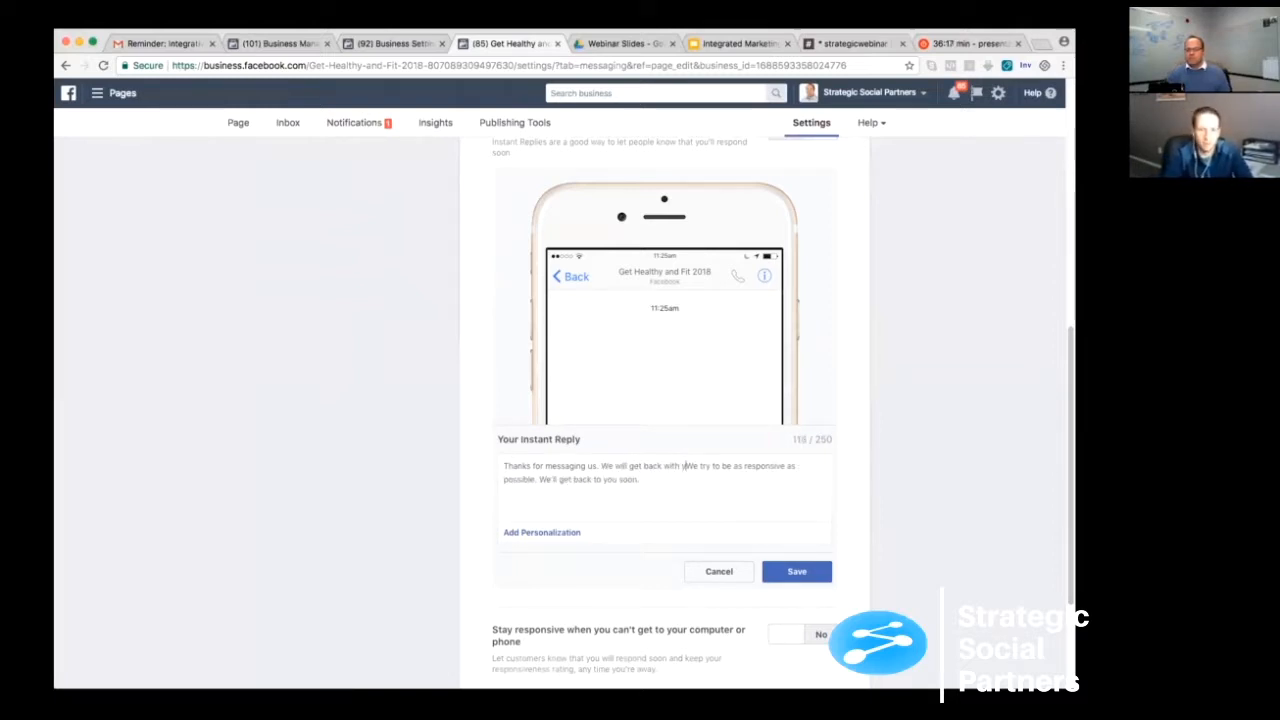
pyautogui.write(' 1-2 busines')
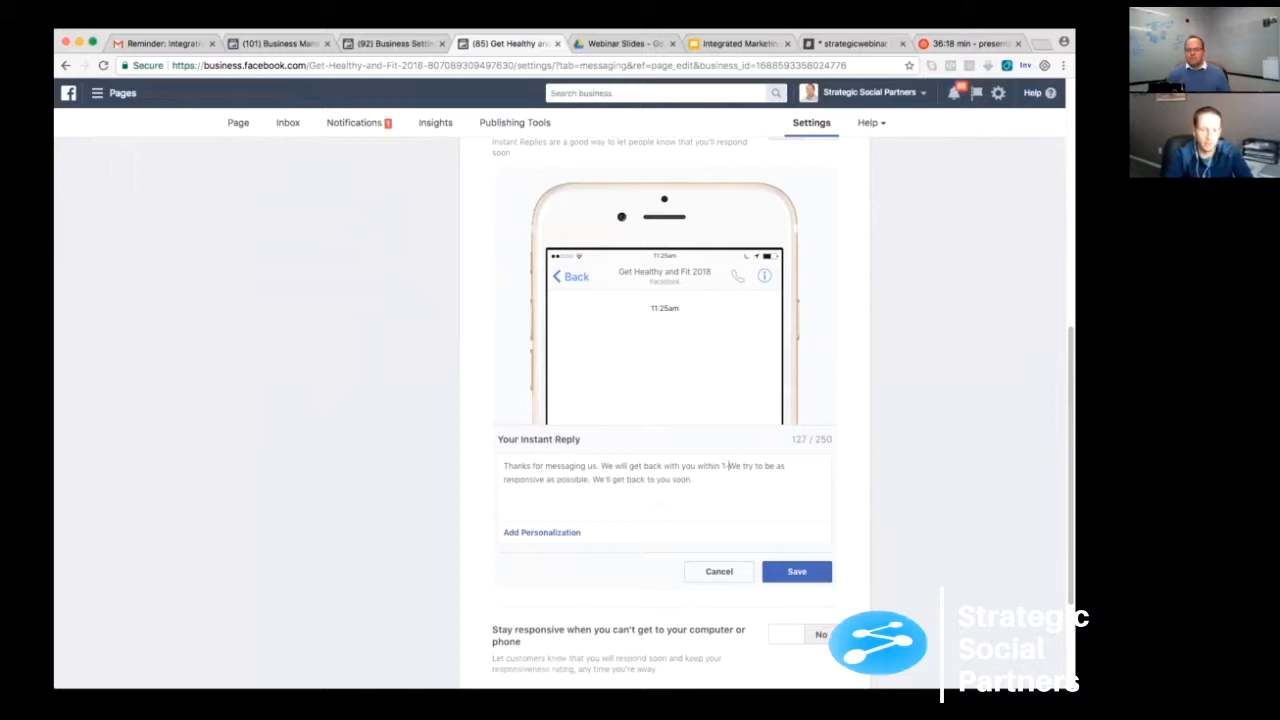
pyautogui.write('s days.')
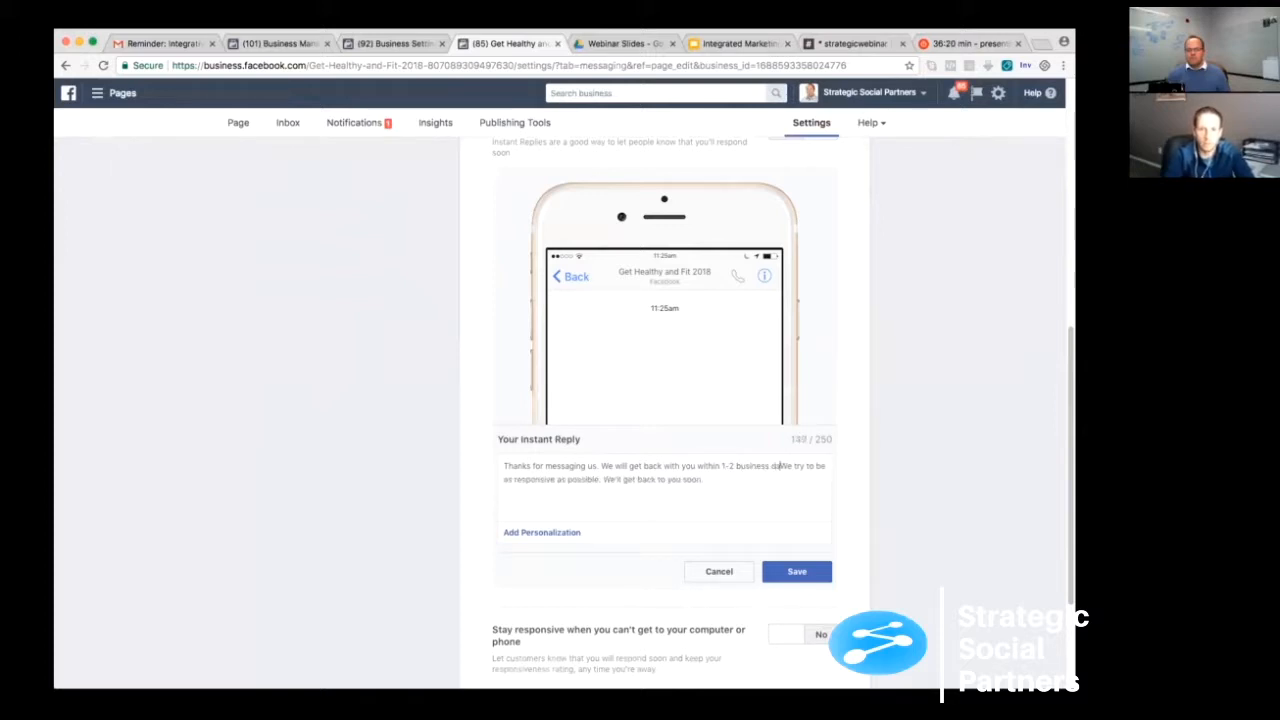
pyautogui.press('shift+super+Down')
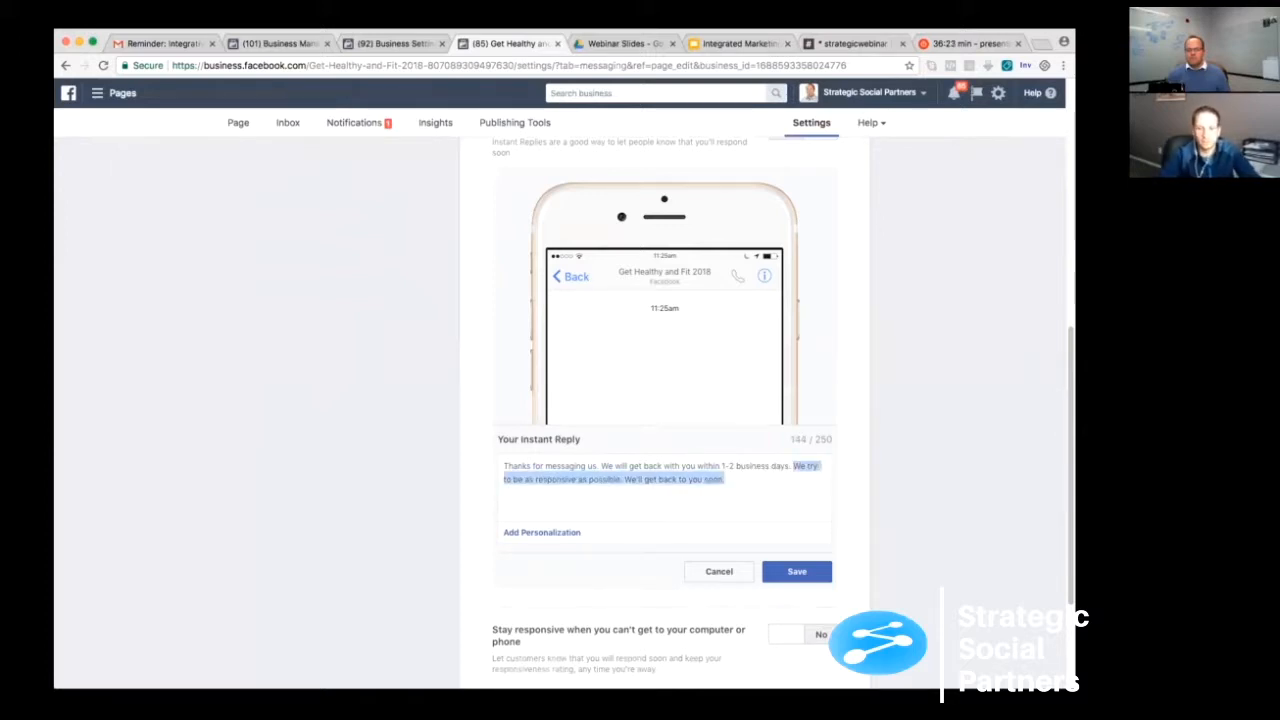
pyautogui.press('BackSpace')
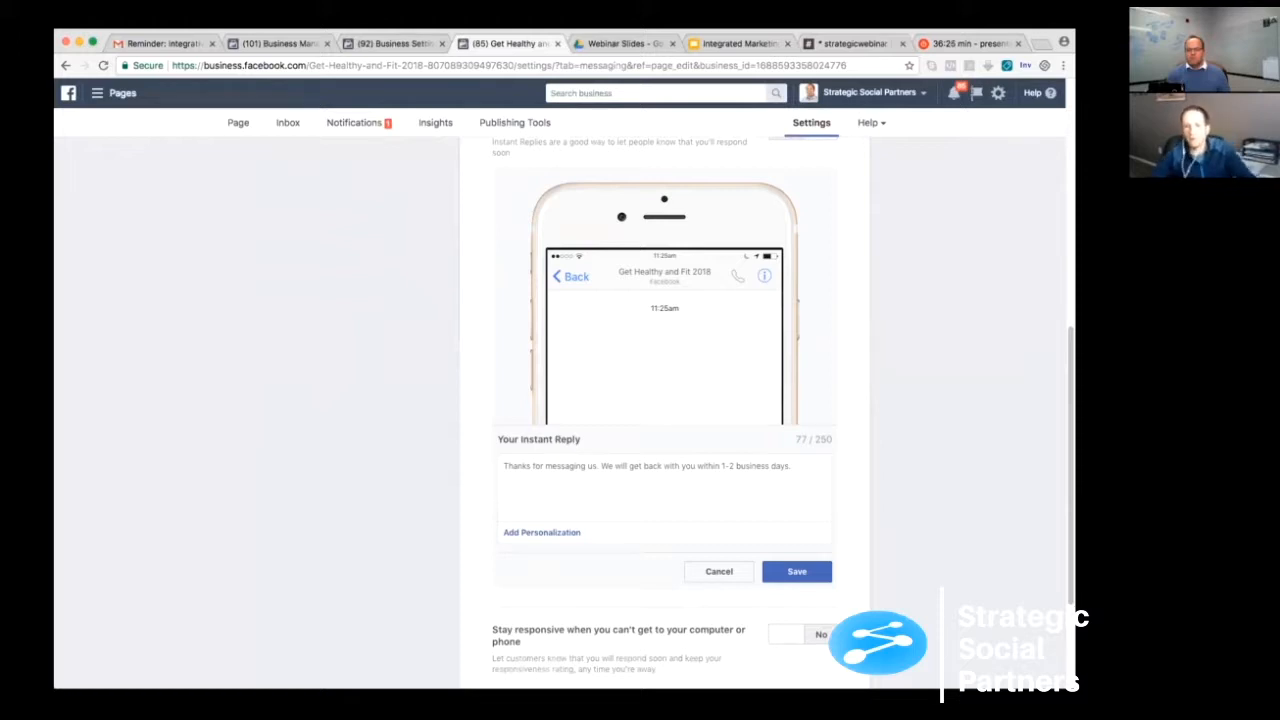
# - Add "Is there a specific question you have?" to the end of the instant reply and save it
pyautogui.write('Is ther')
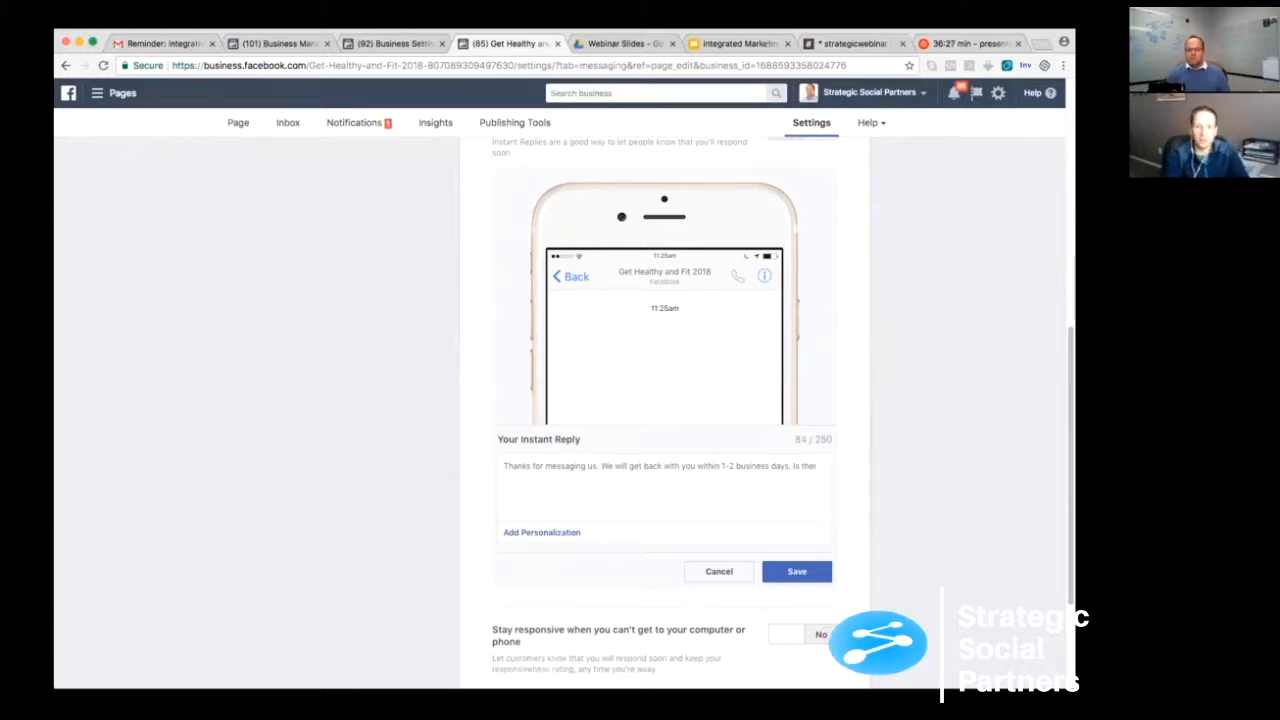
pyautogui.write('e a ')
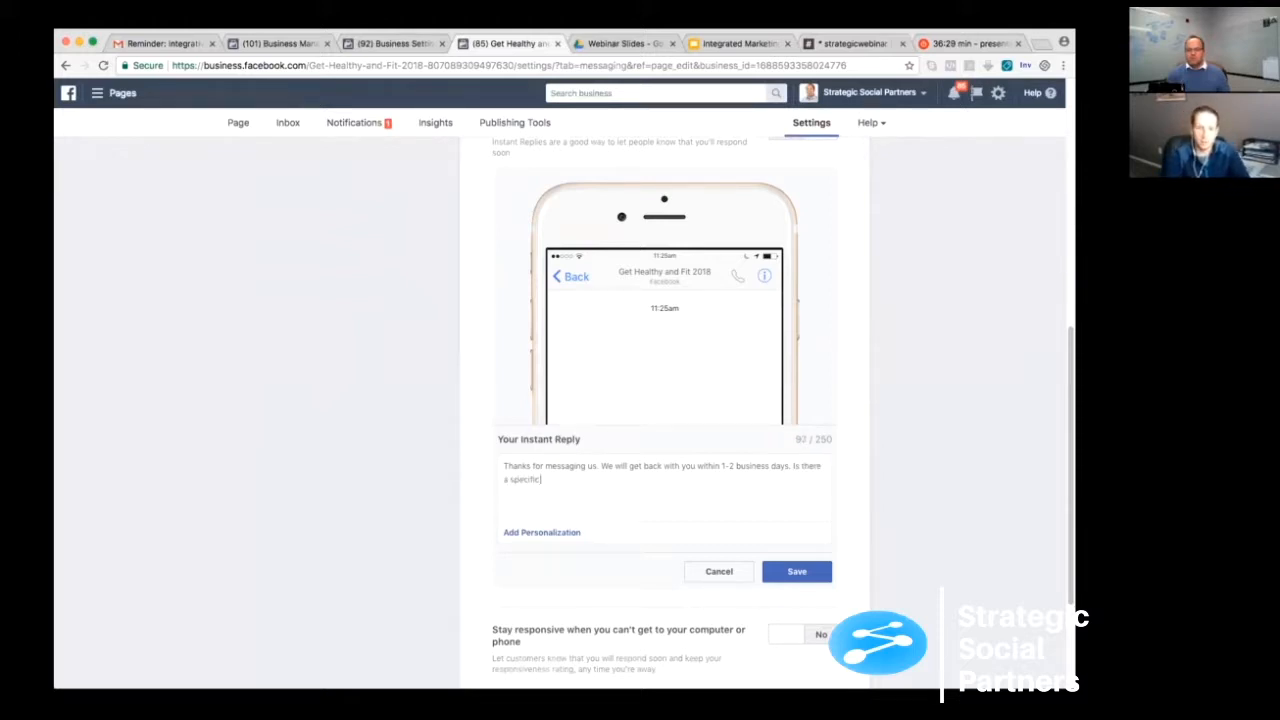
pyautogui.write('specific question you have')
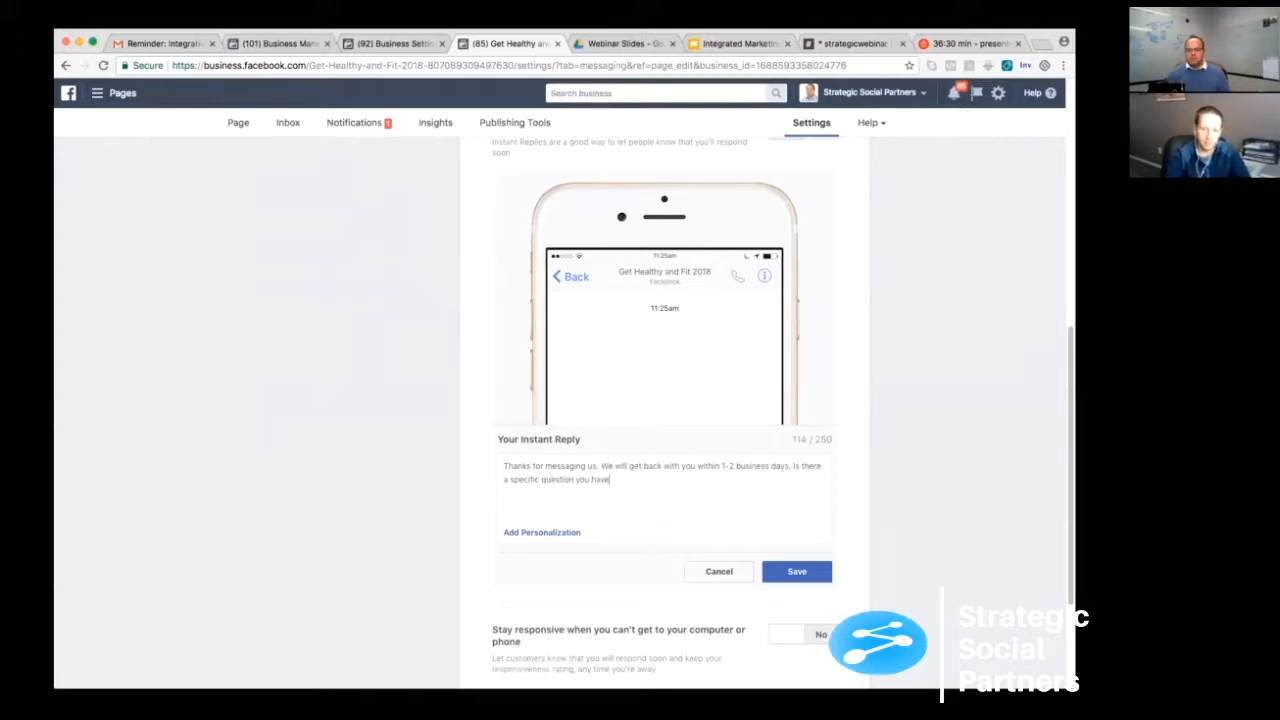
pyautogui.write('?')
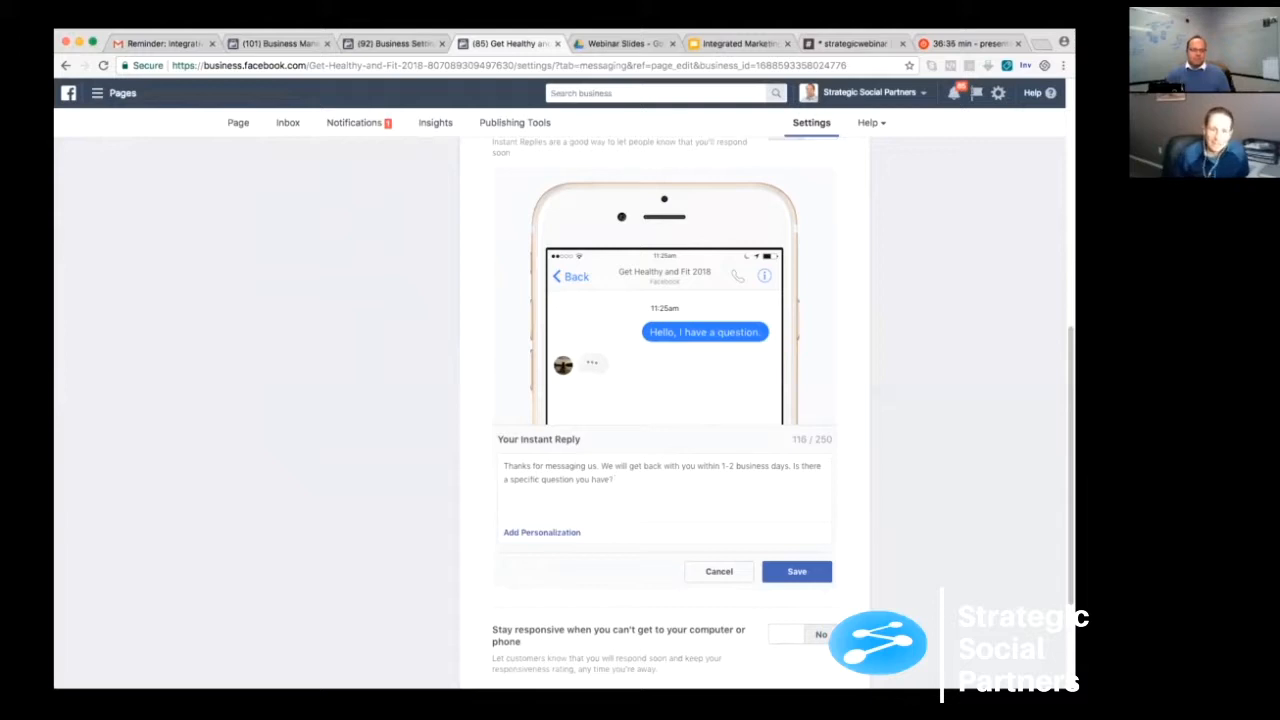
pyautogui.click(797, 571)
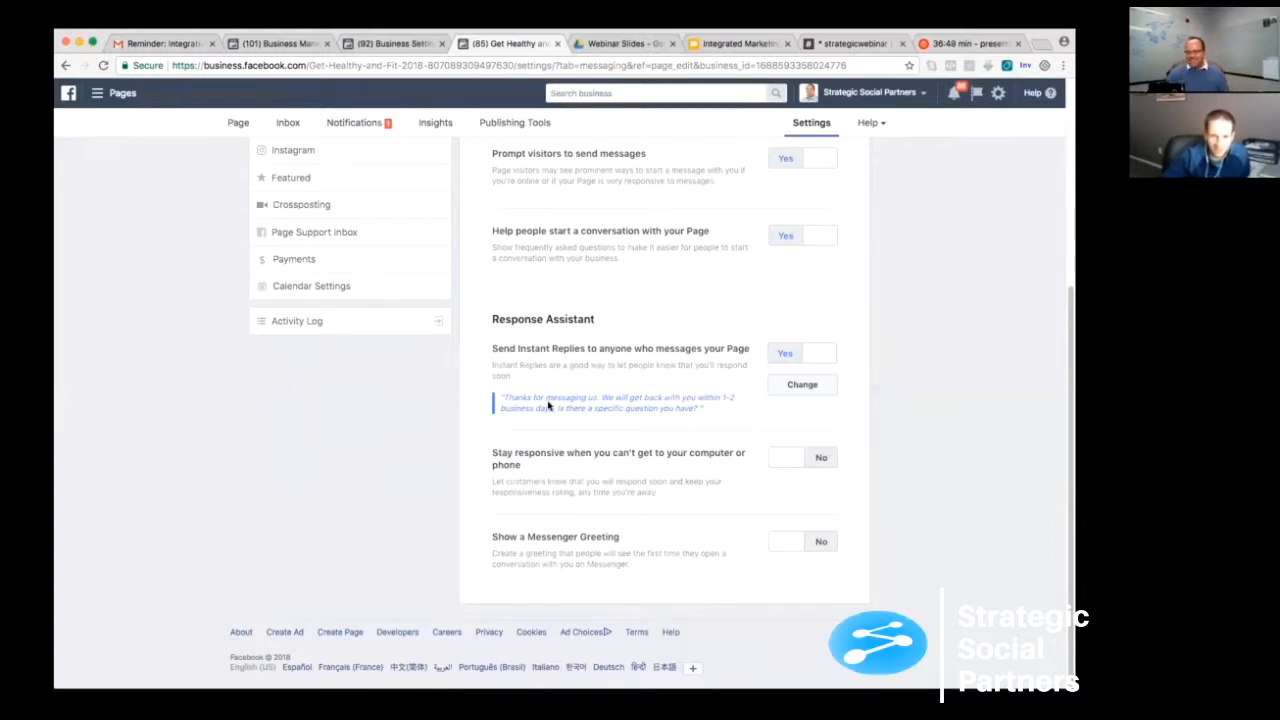
# - Turn on the Response Assistant option for staying responsive when away, check its default message, and turn it back off
pyautogui.moveTo(595, 408); pyautogui.dragTo(675, 408)
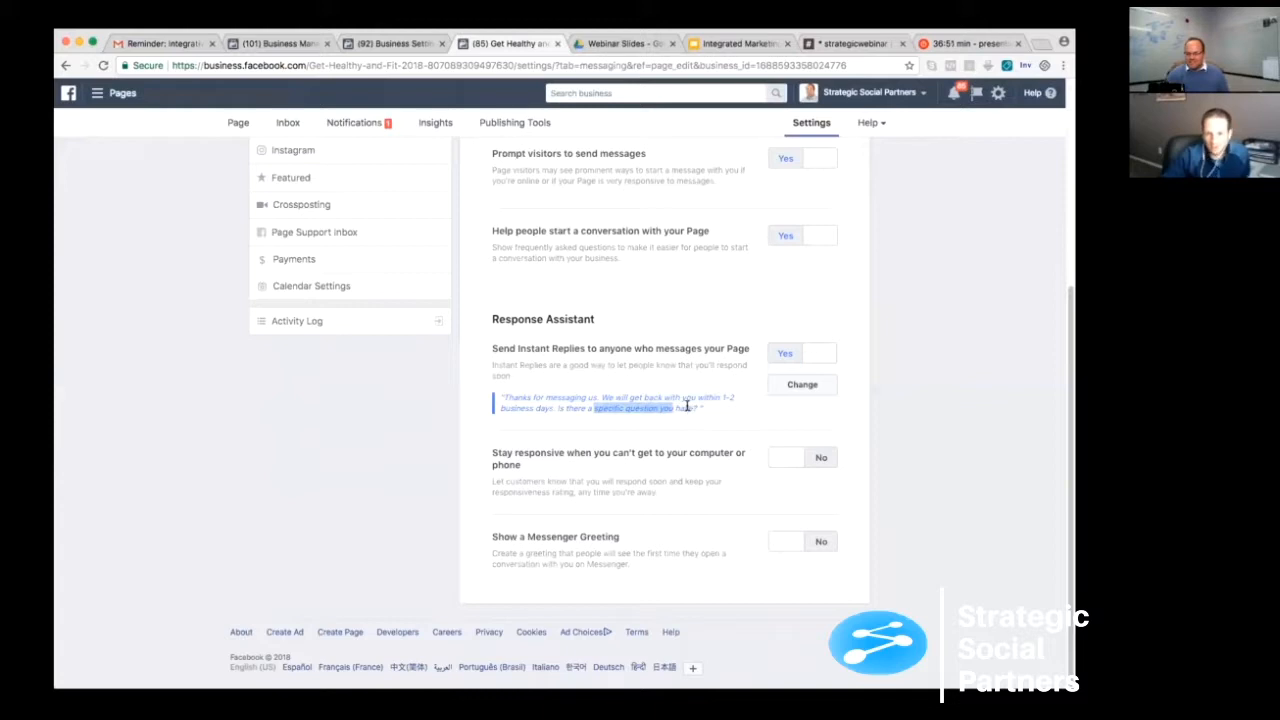
pyautogui.click(687, 406)
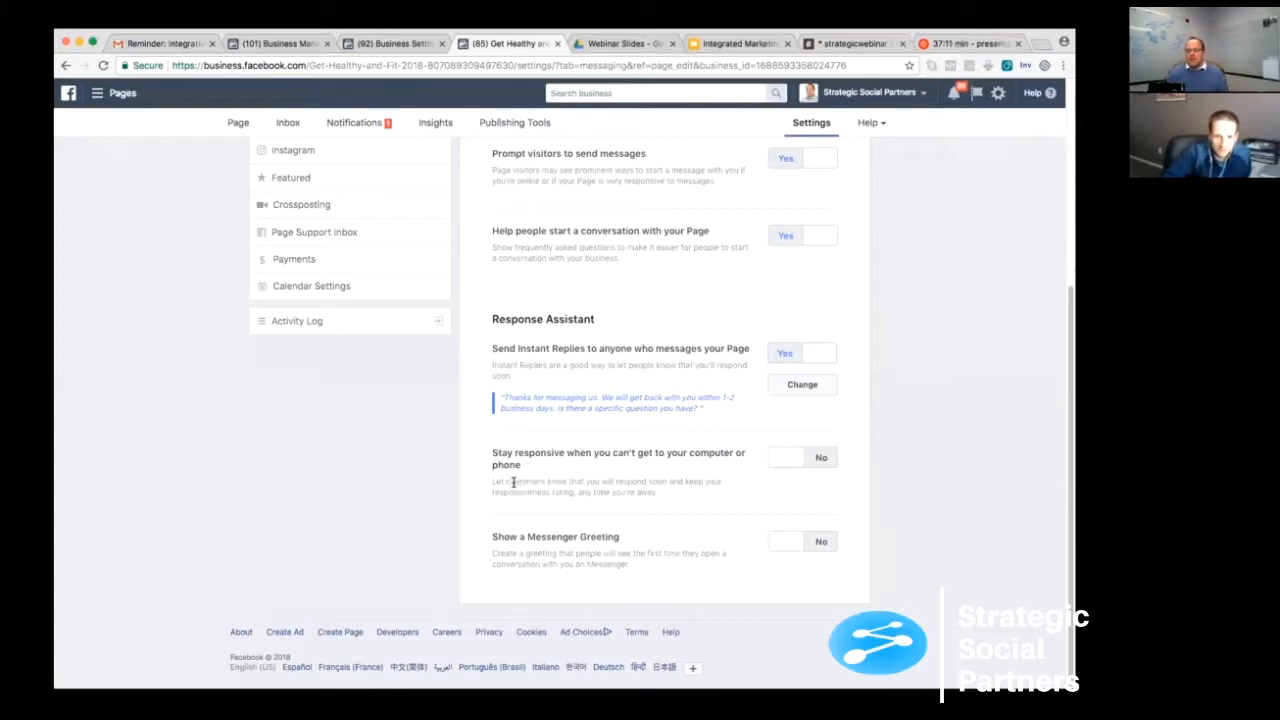
pyautogui.click(772, 465)
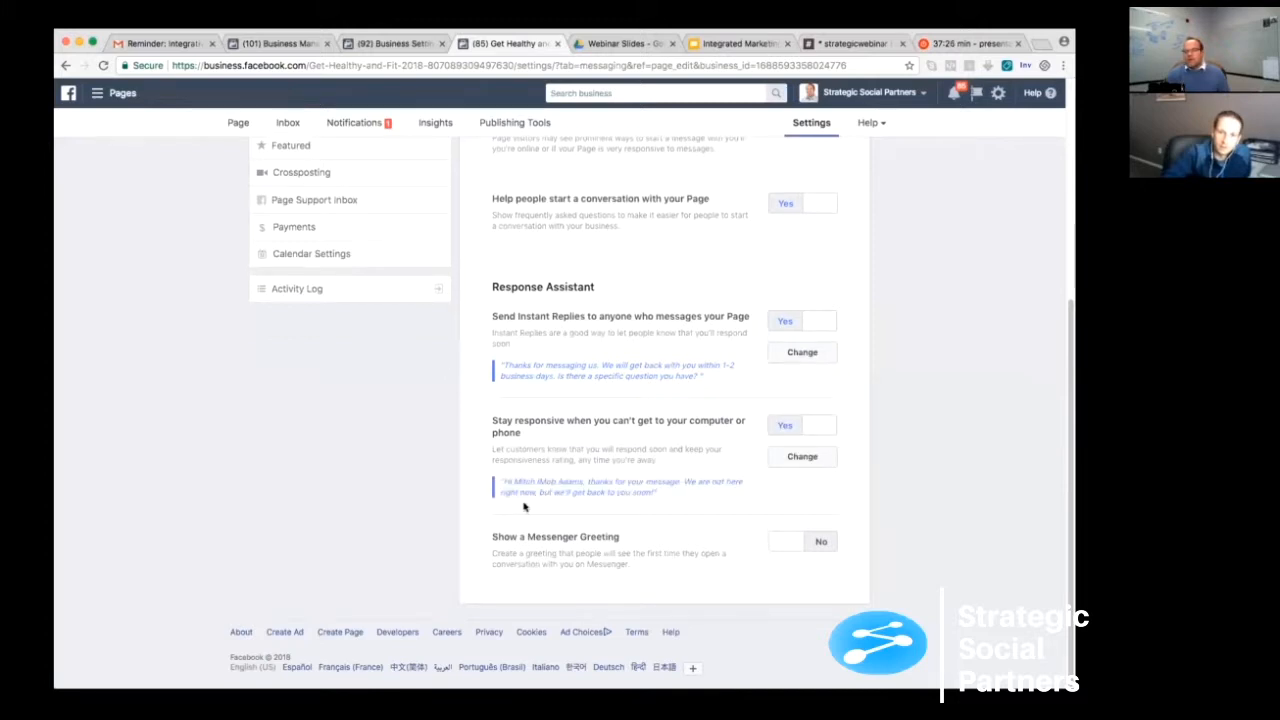
pyautogui.click(785, 425)
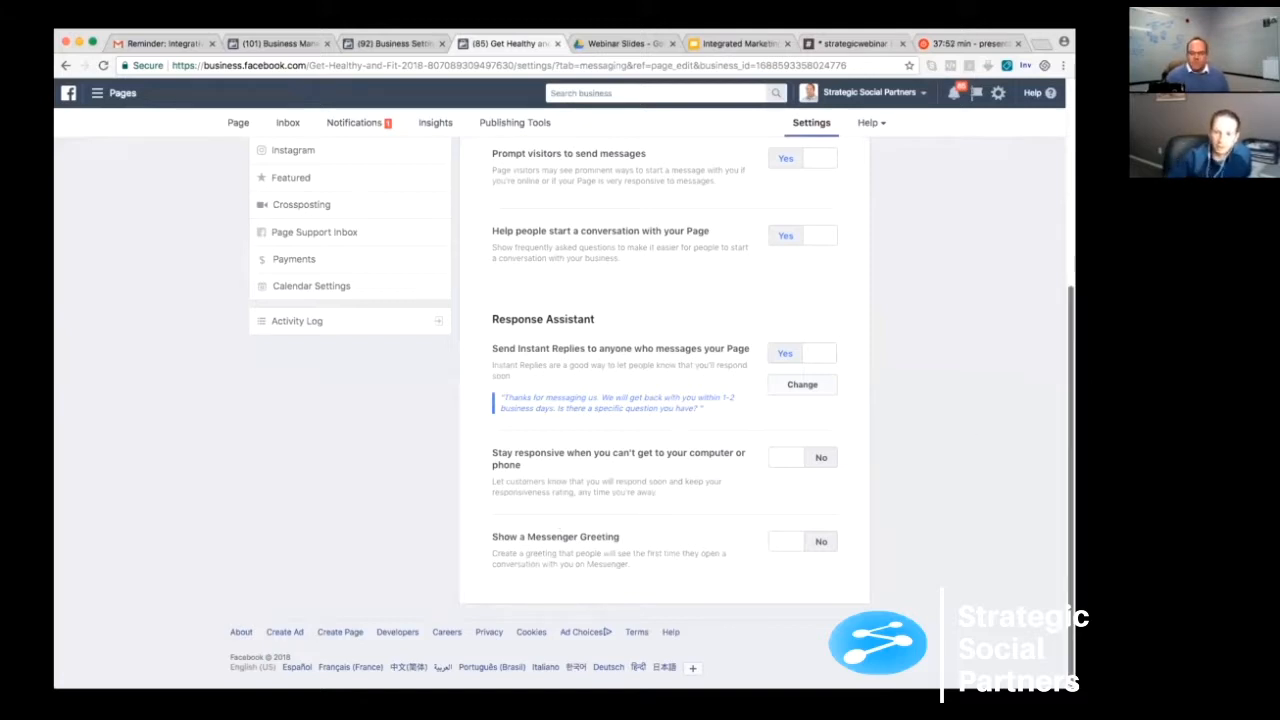
# - Open the page's Edit Page settings and turn off the use of default tabs
pyautogui.scroll(5, 565, 426)
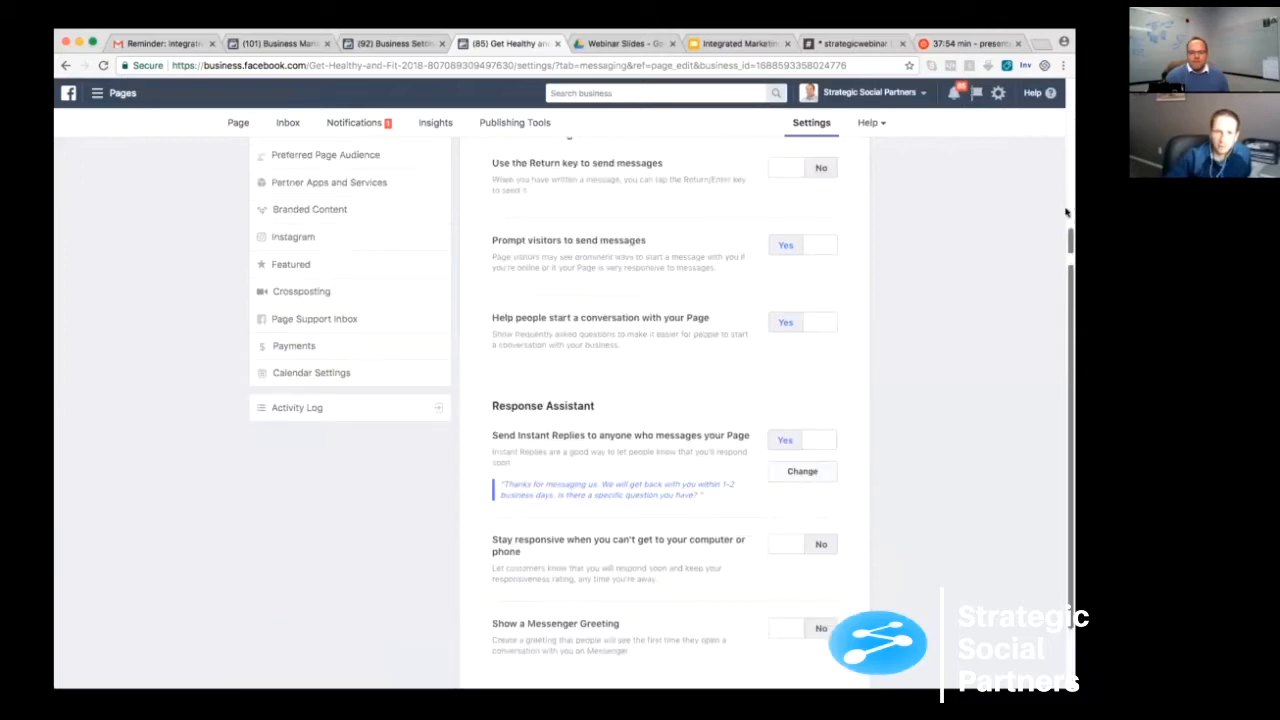
pyautogui.scroll(1, 250, 270)
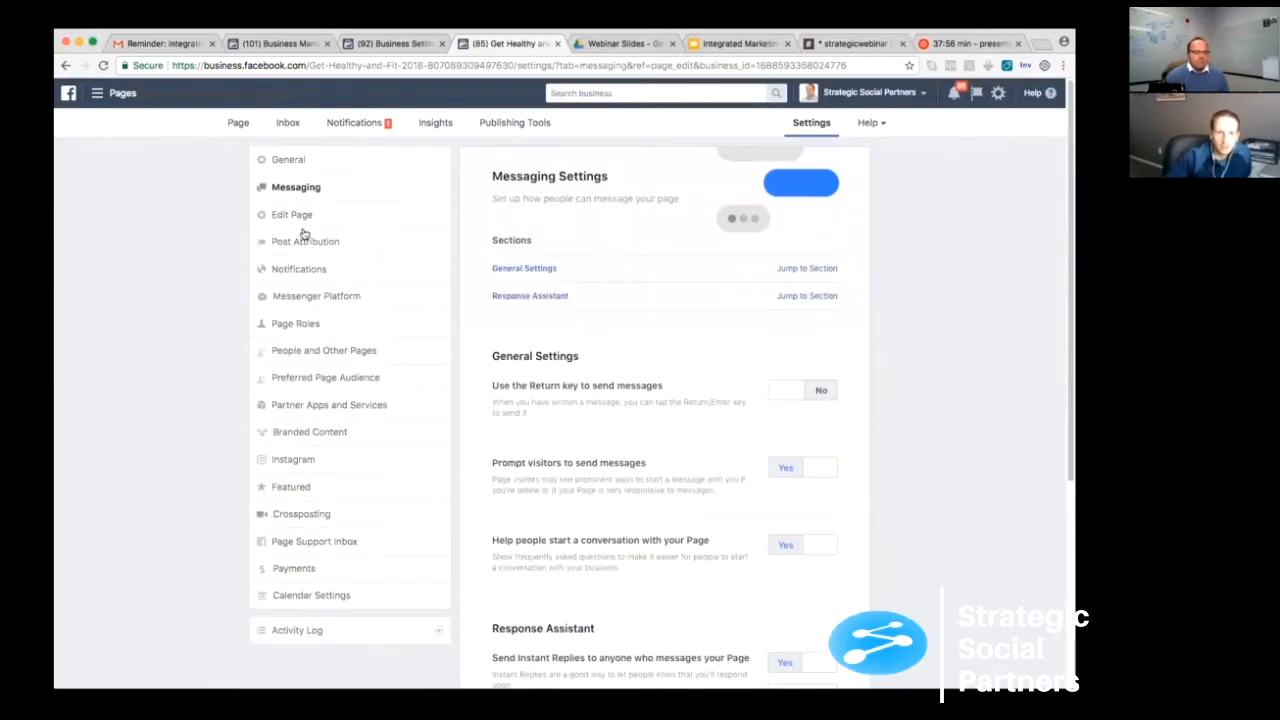
pyautogui.click(307, 224)
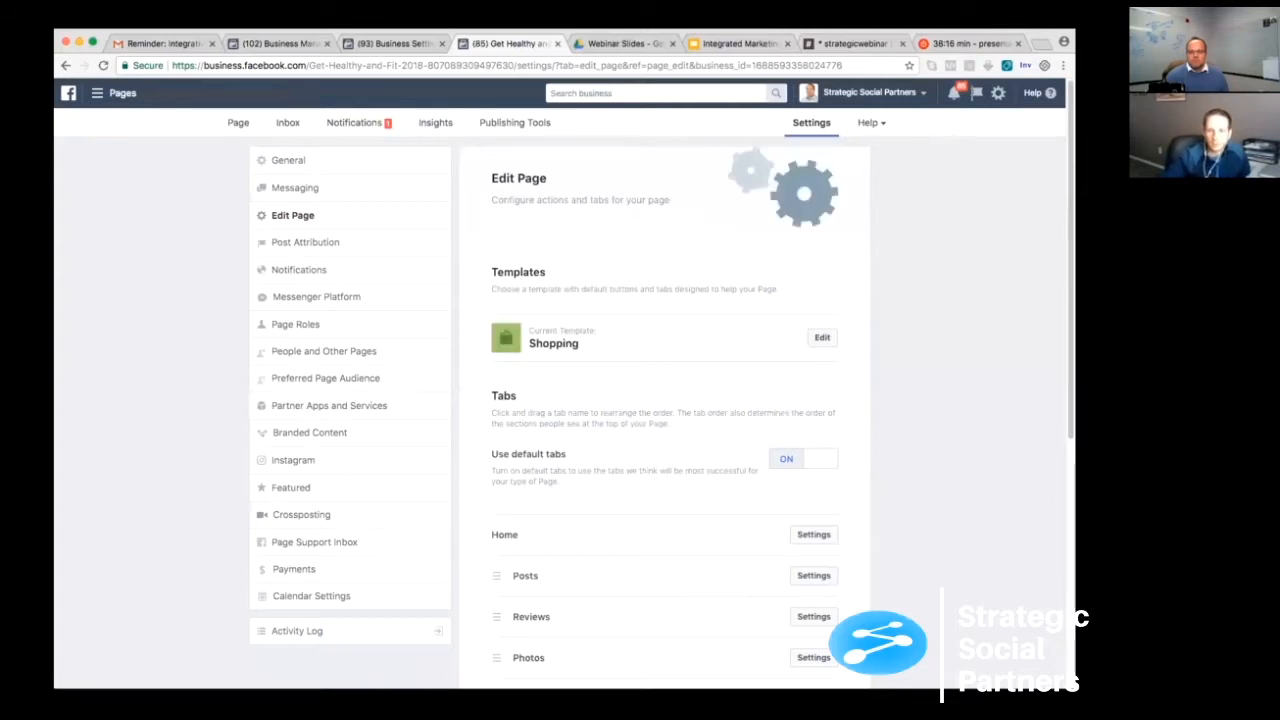
pyautogui.scroll(-1, 660, 400)
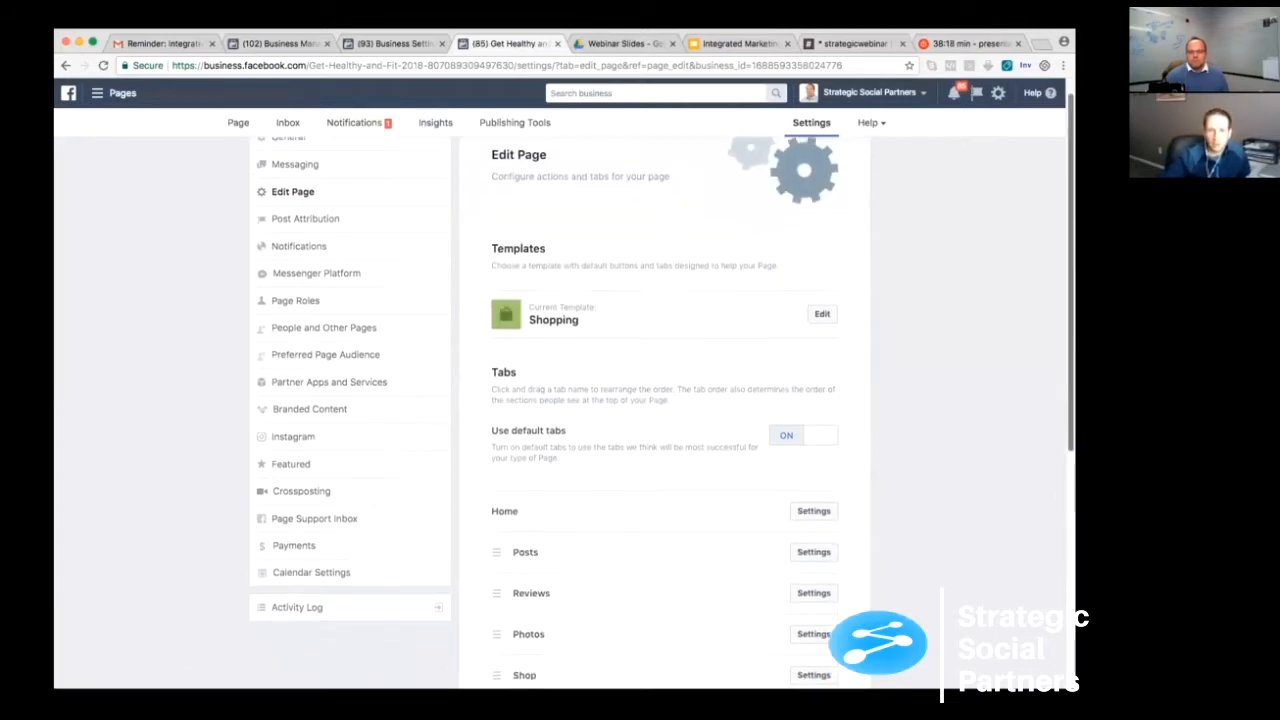
pyautogui.scroll(-3, 483, 284)
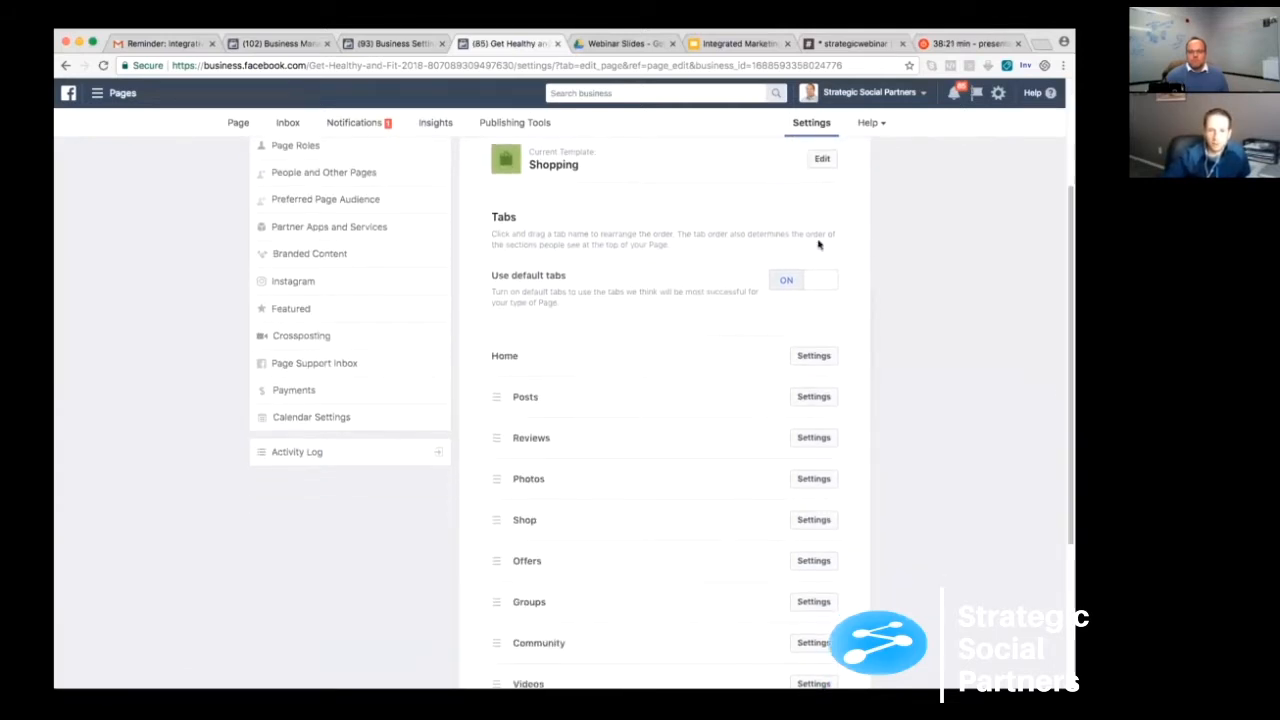
pyautogui.click(786, 281)
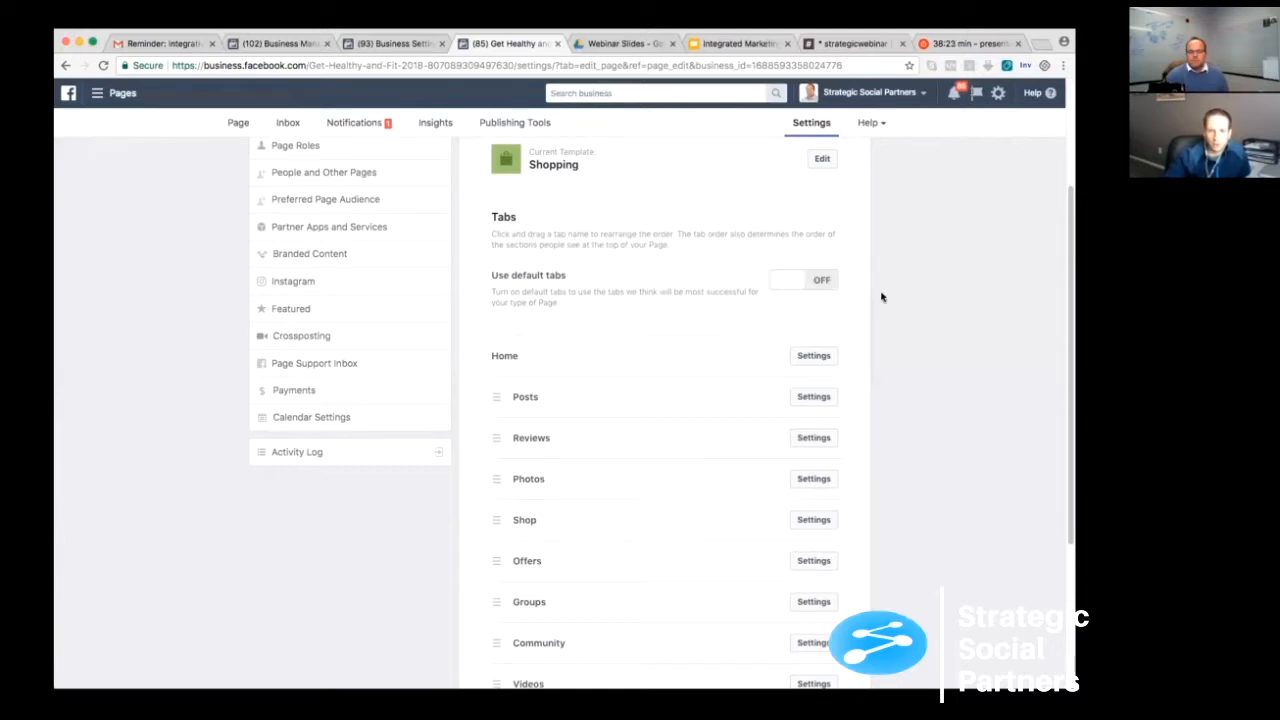
# - Turn off the display of the Shop tab on the page and save its settings
pyautogui.scroll(-2, 1050, 315)
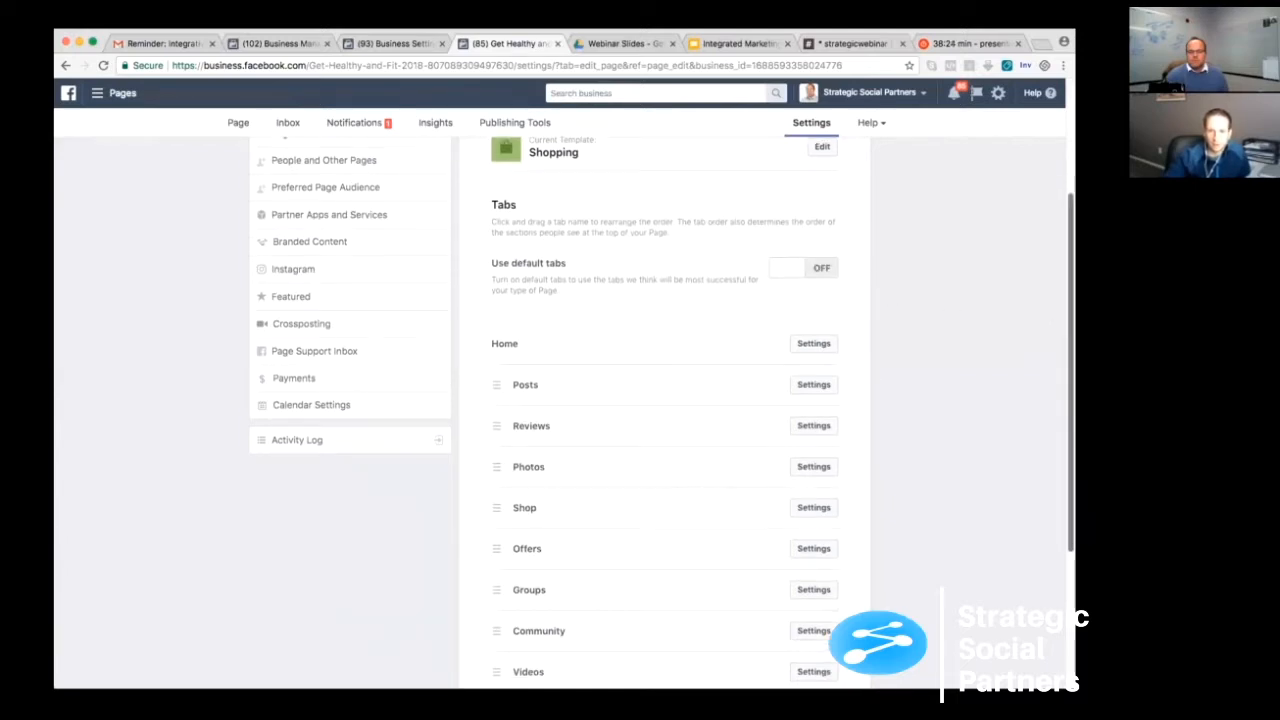
pyautogui.scroll(-2, 1065, 380)
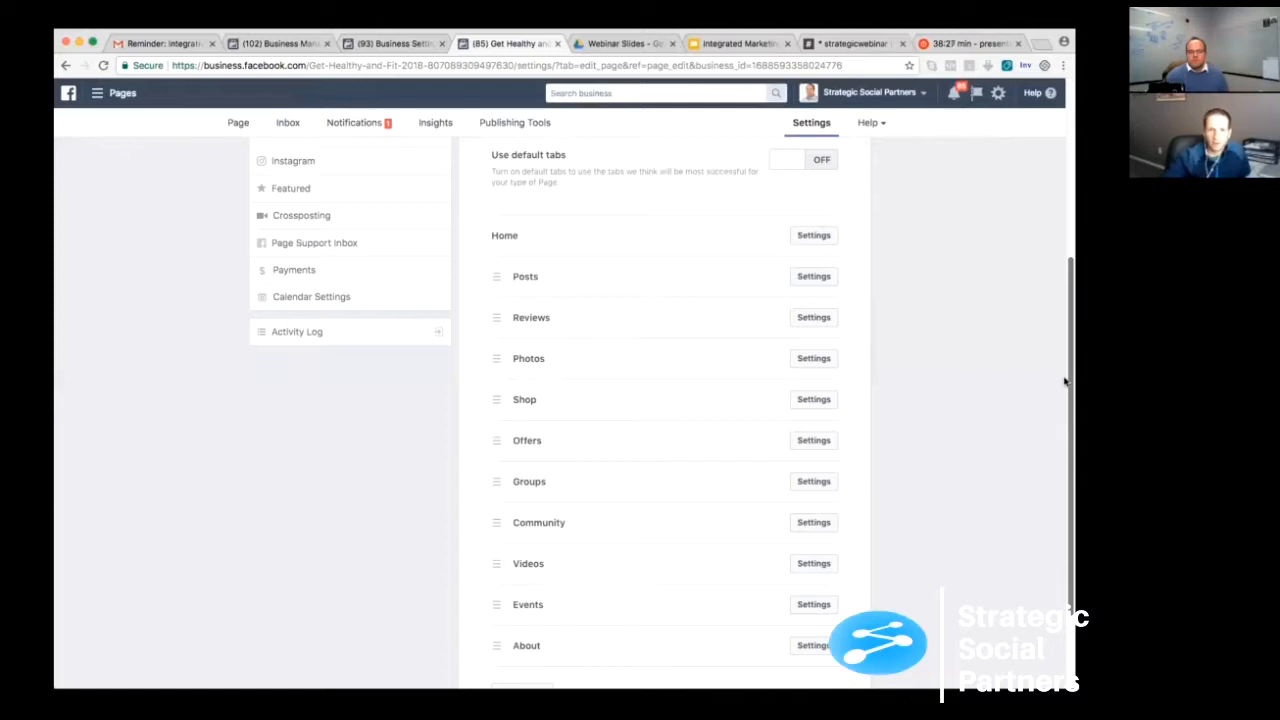
pyautogui.scroll(-1, 1065, 380)
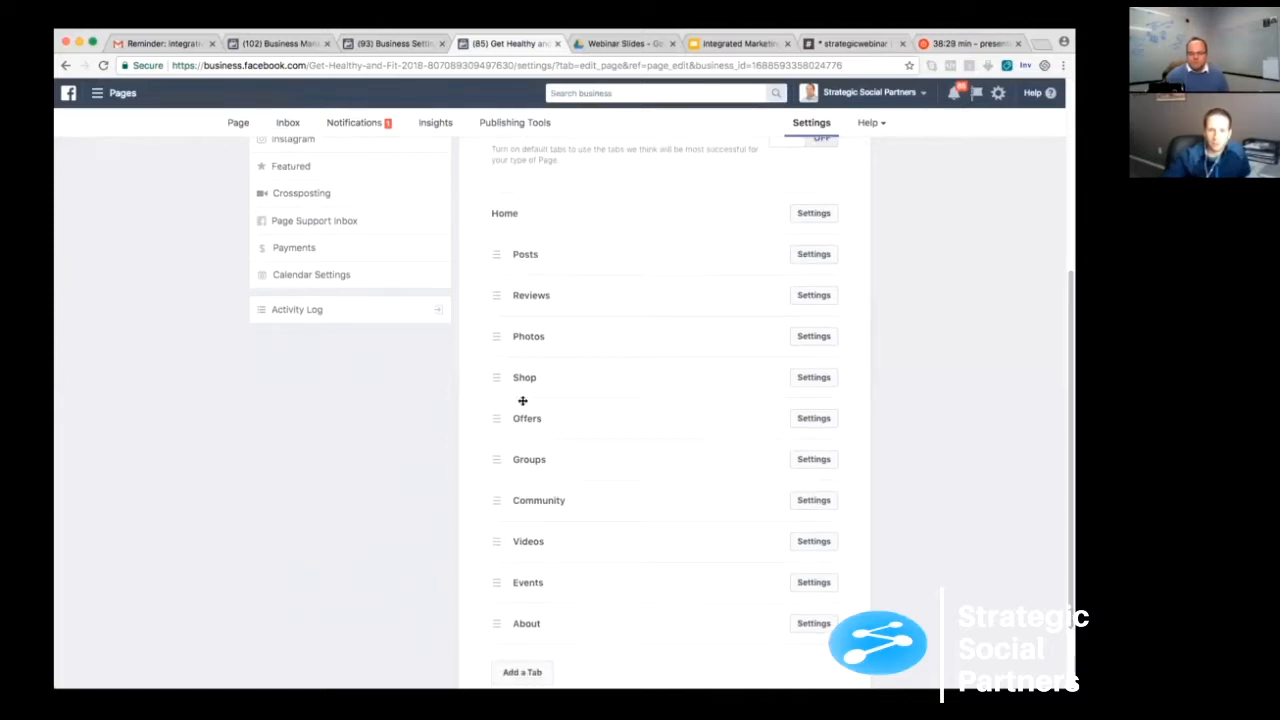
pyautogui.click(812, 378)
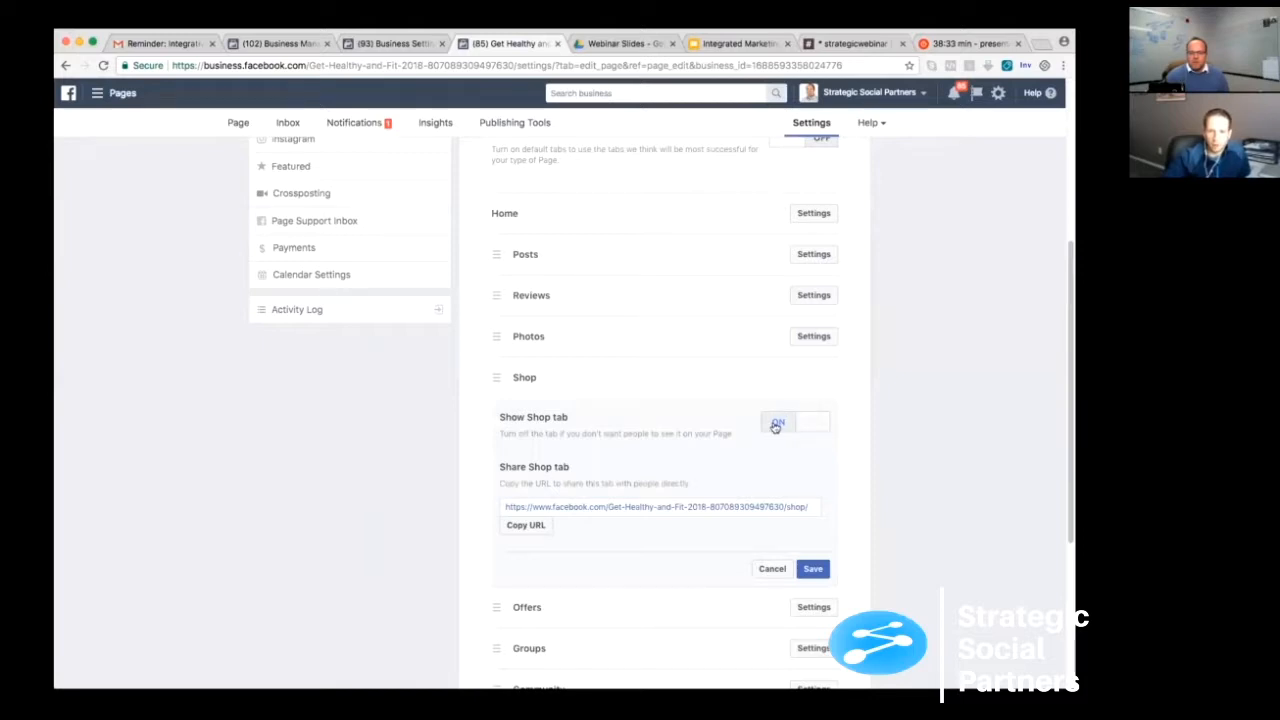
pyautogui.click(776, 424)
pyautogui.click(813, 569)
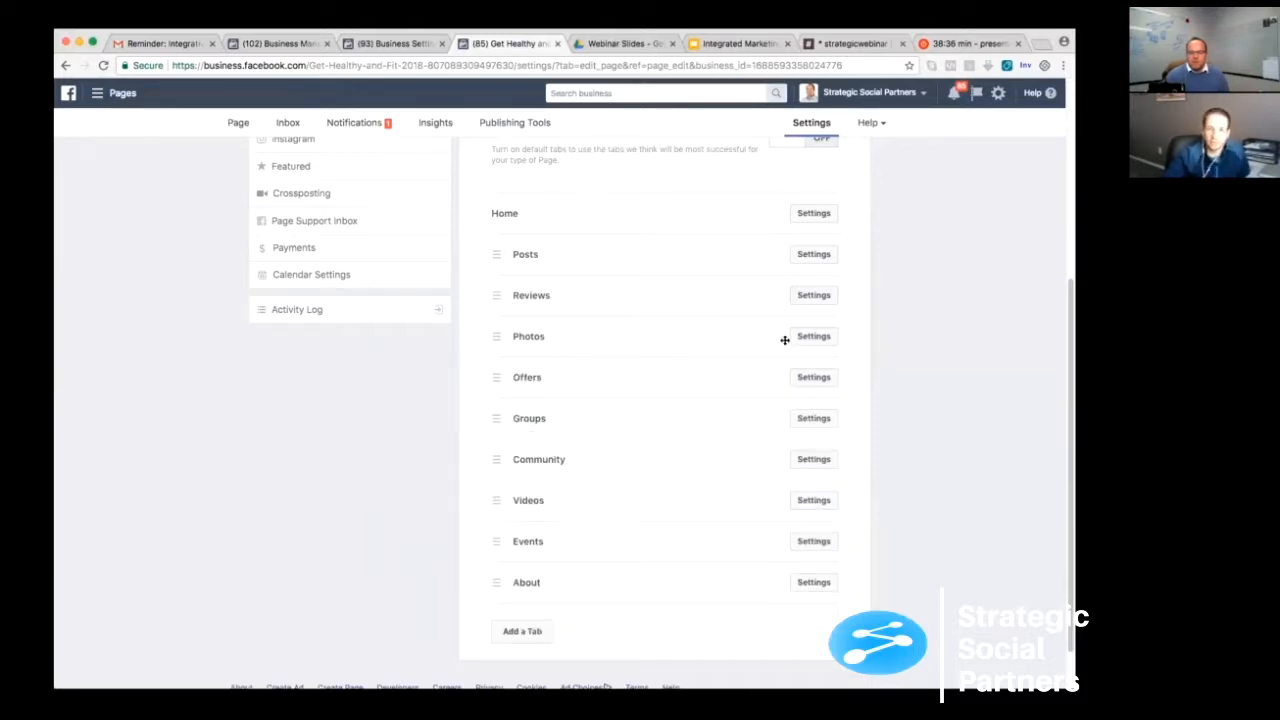
# - Hide the Offers tab from the page and save the change
pyautogui.click(815, 377)
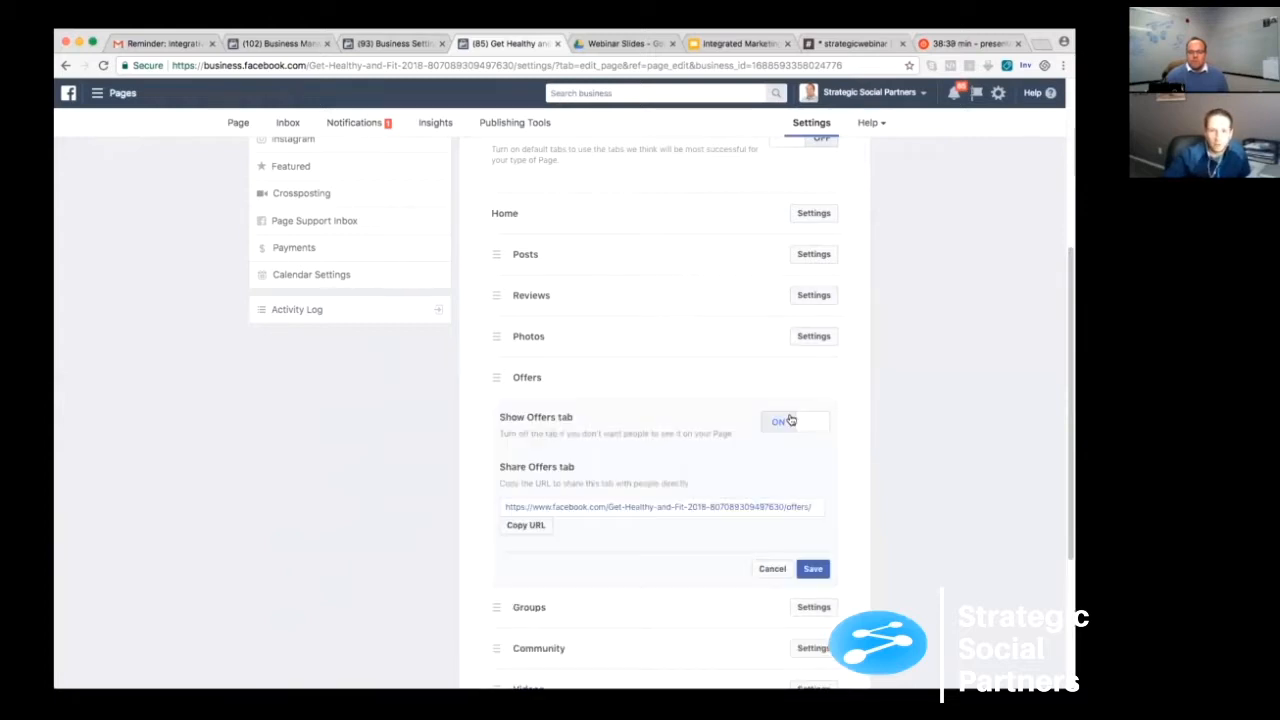
pyautogui.click(777, 423)
pyautogui.click(813, 568)
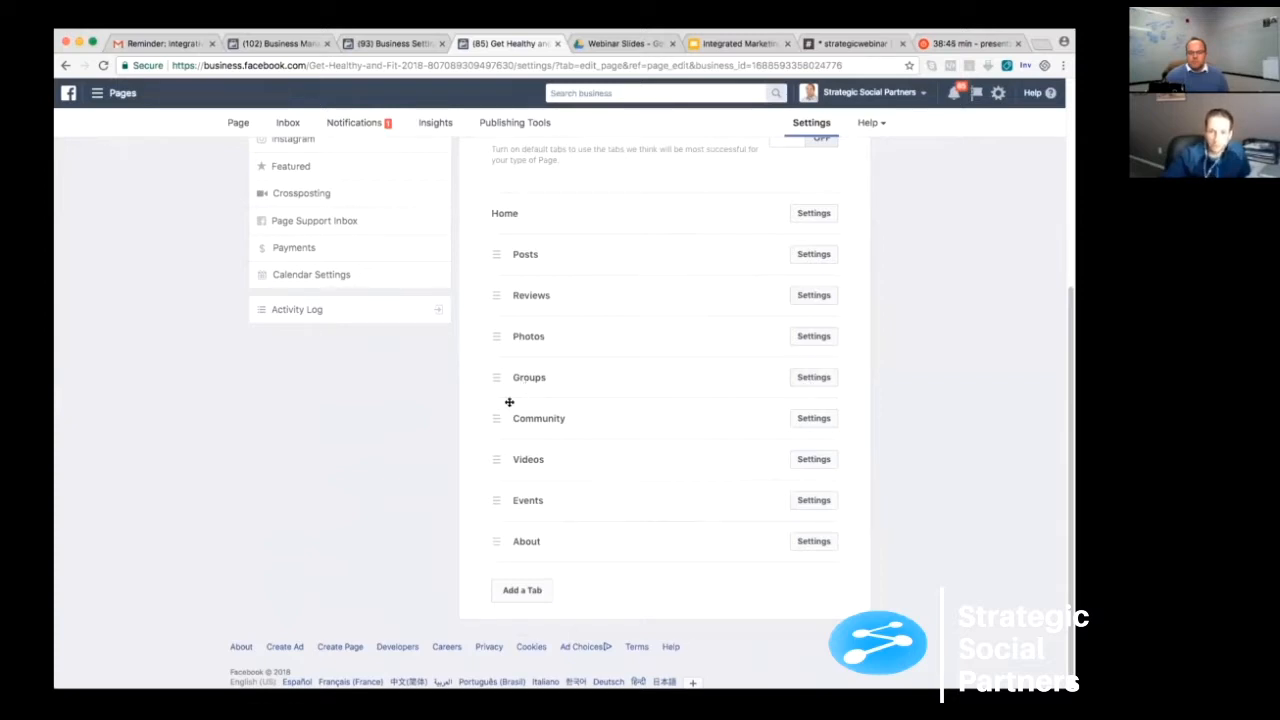
# - Review the individual settings of the Community and Events tabs, closing each without making changes
pyautogui.click(813, 418)
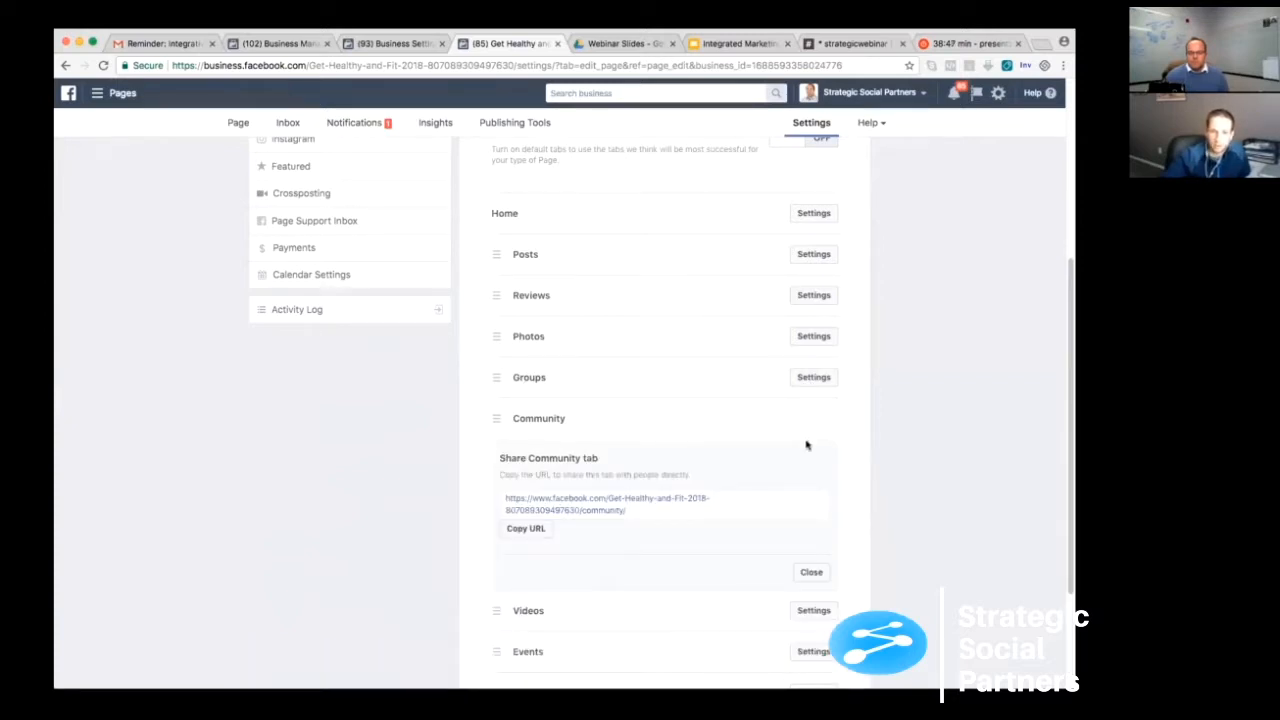
pyautogui.scroll(2, 780, 503)
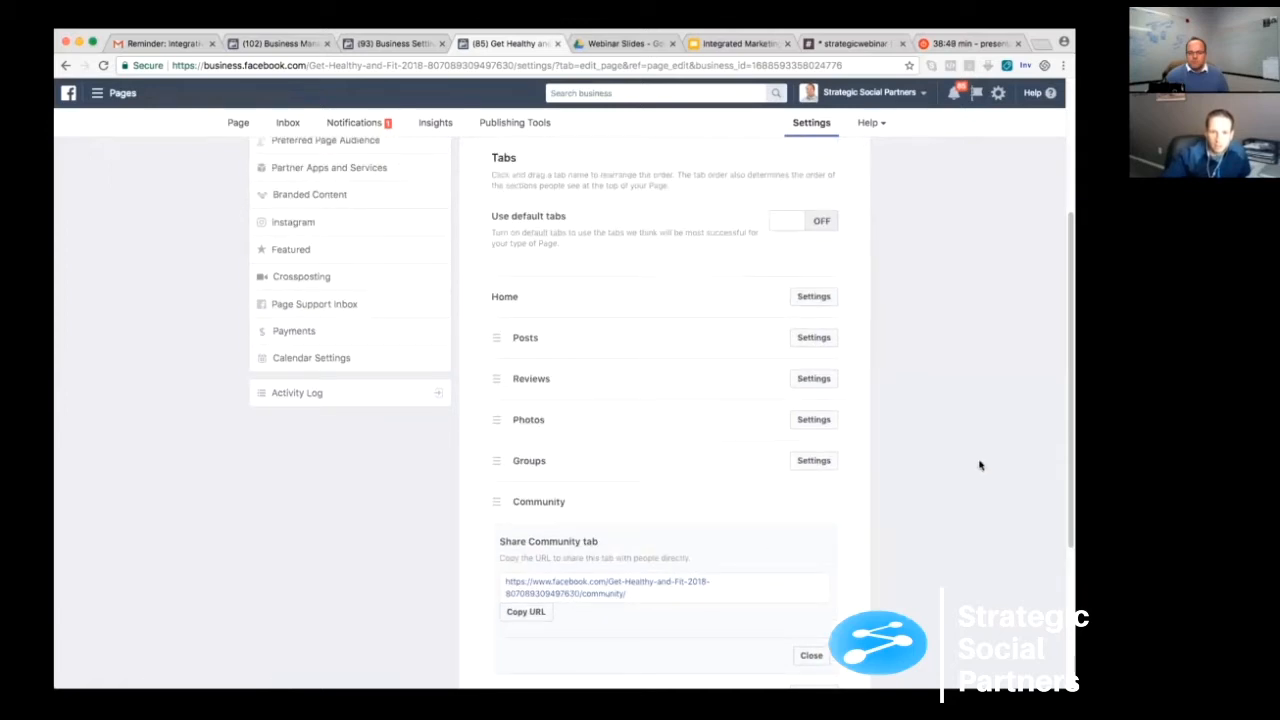
pyautogui.scroll(-4, 1059, 513)
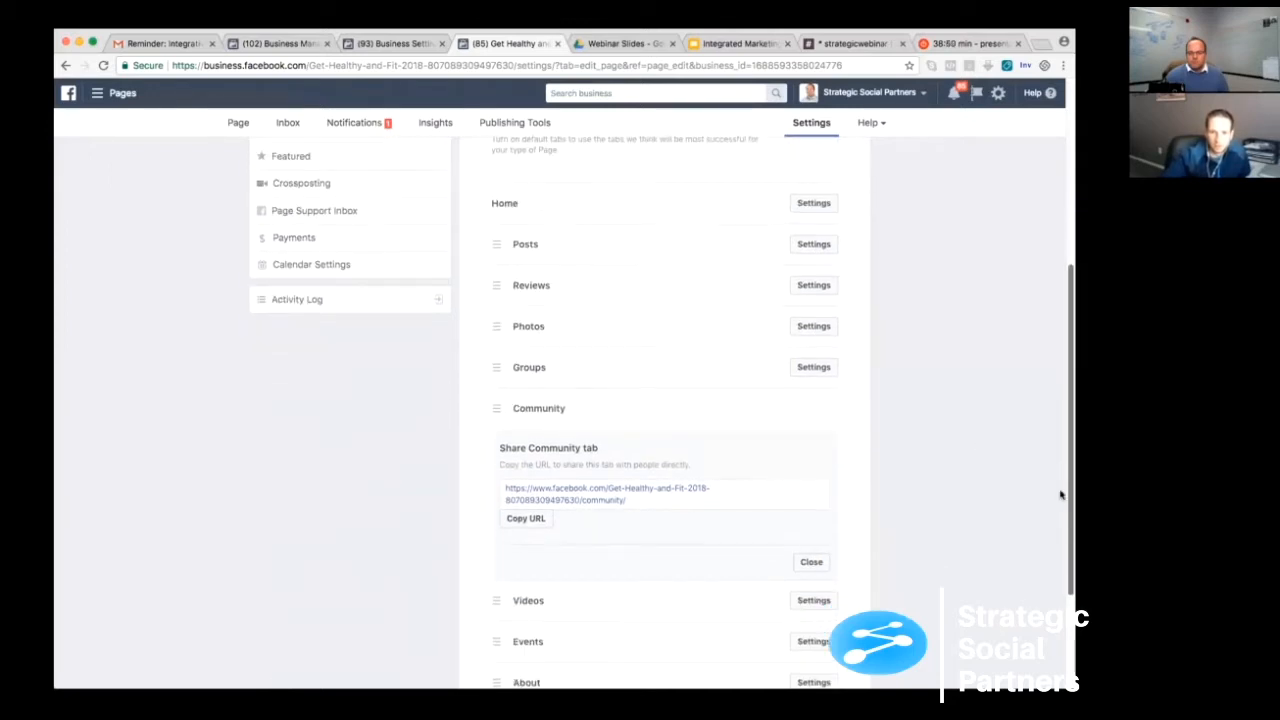
pyautogui.scroll(-1, 1059, 513)
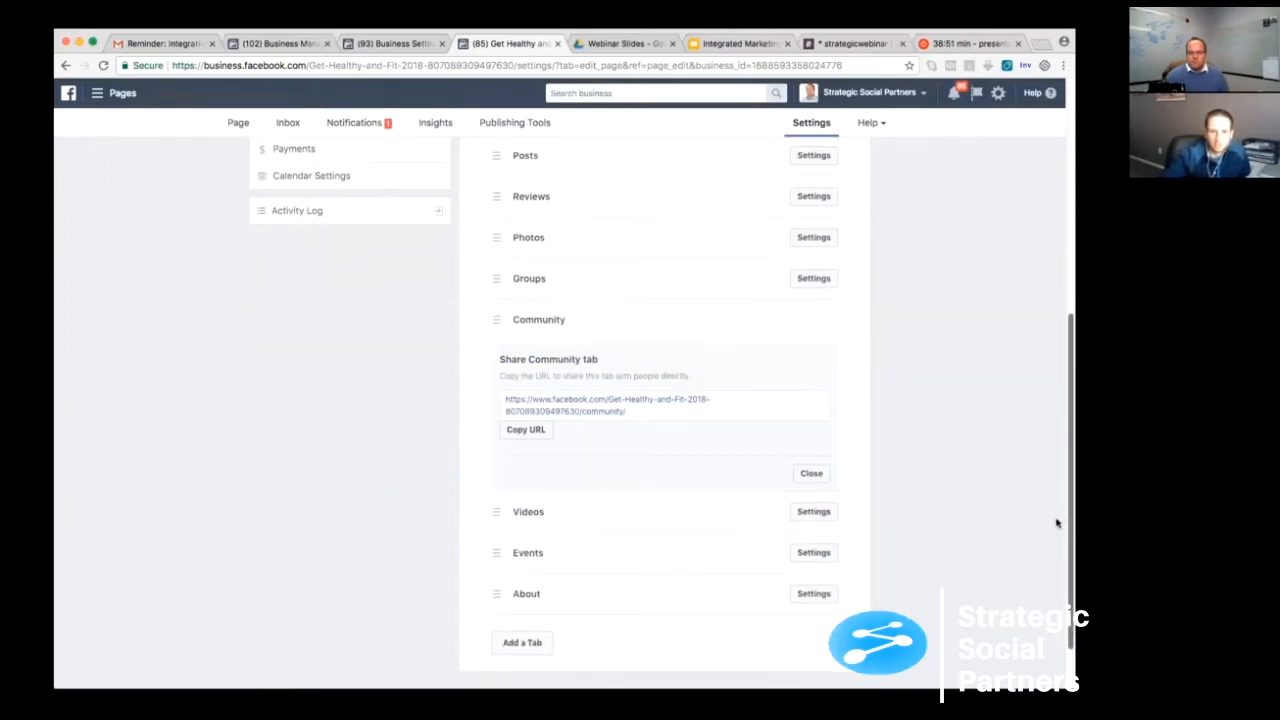
pyautogui.click(811, 468)
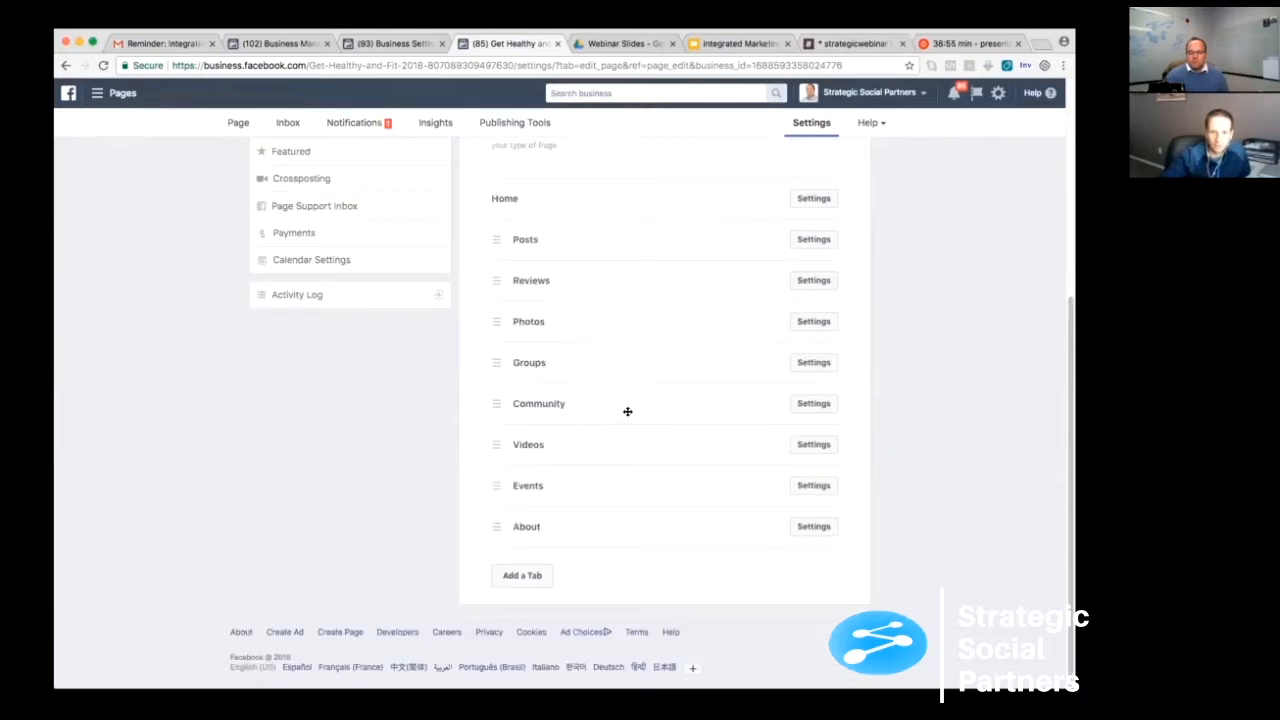
pyautogui.click(811, 486)
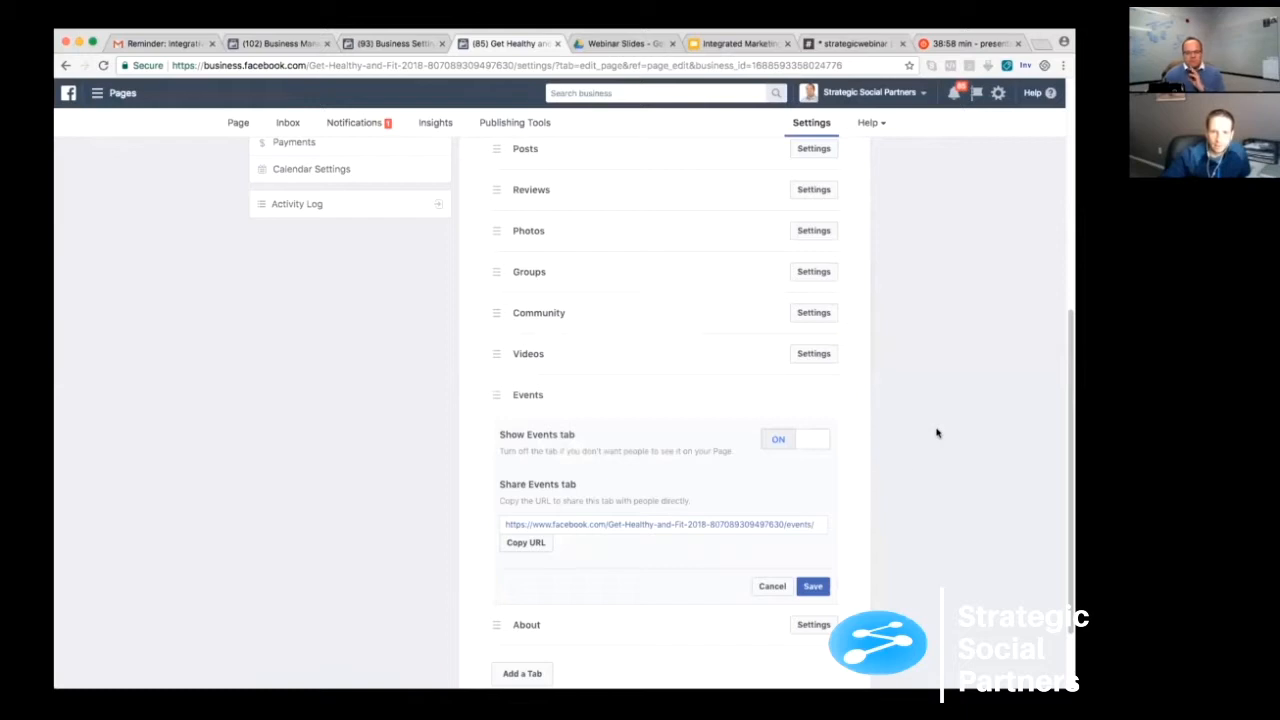
pyautogui.click(771, 586)
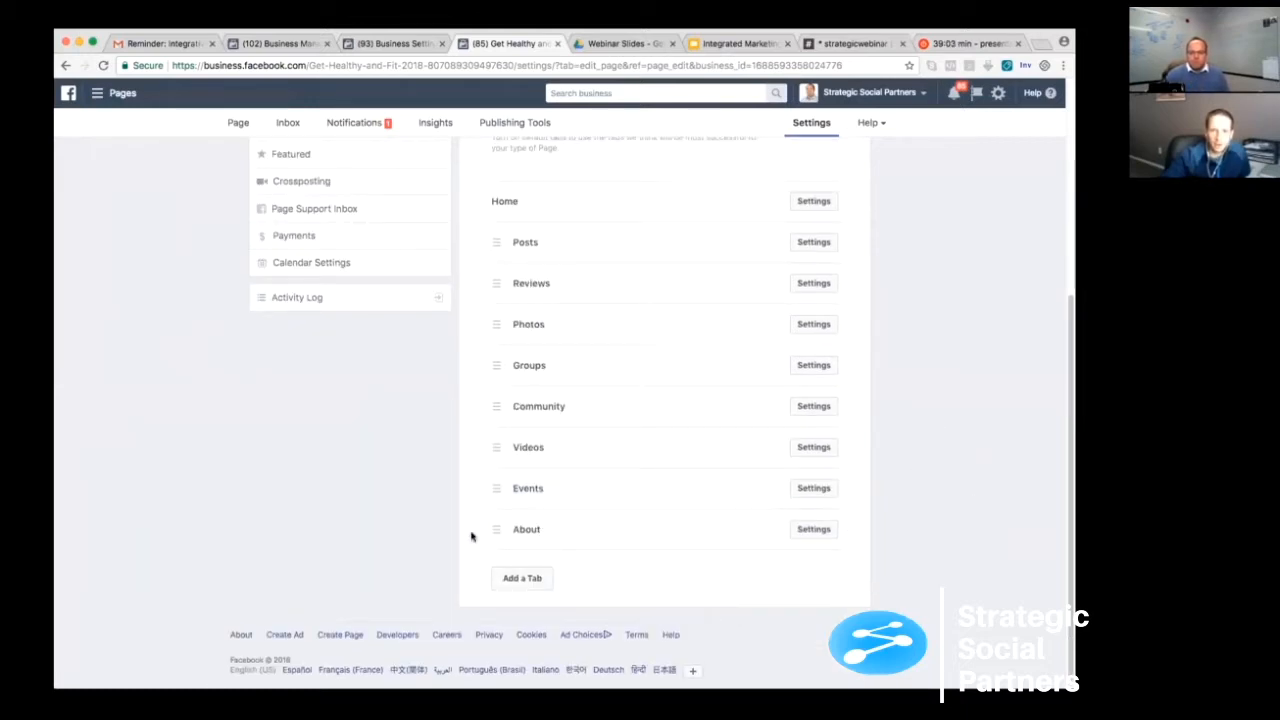
# - Reorder the page tabs so About follows Posts, Videos comes directly after About, and Photos sits above Reviews
pyautogui.moveTo(496, 529); pyautogui.dragTo(486, 284)
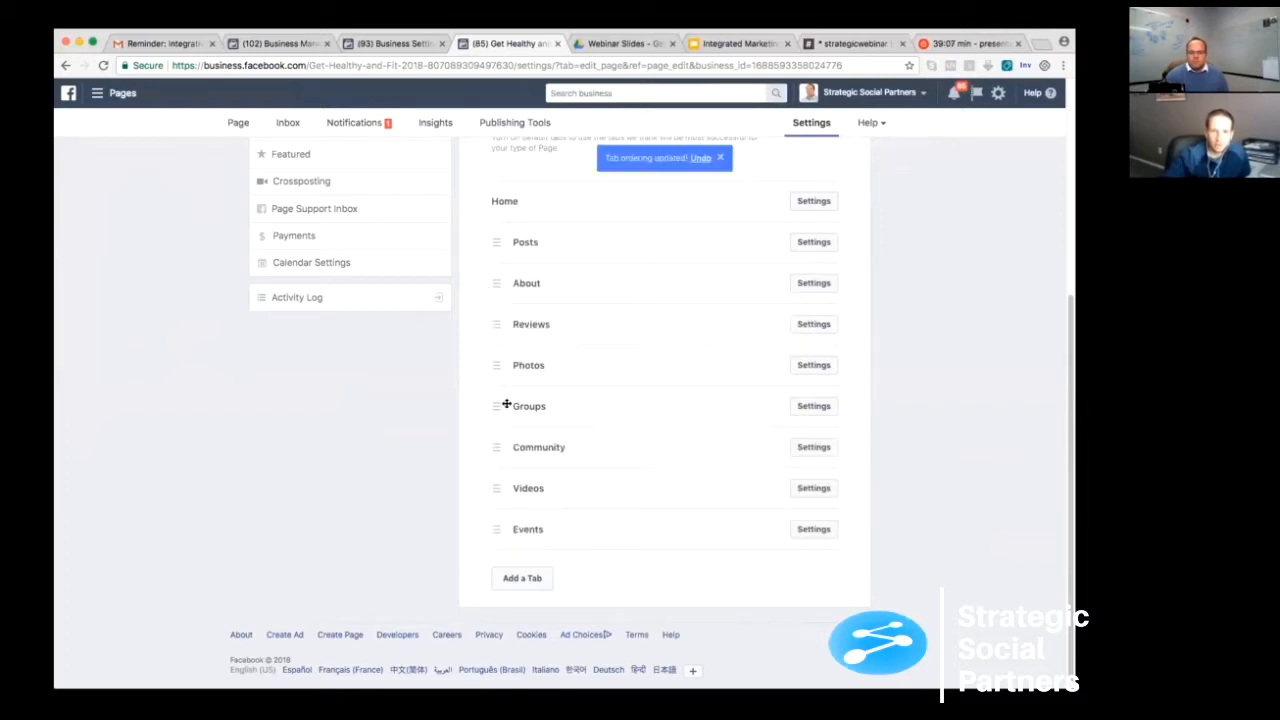
pyautogui.moveTo(491, 489); pyautogui.dragTo(486, 322)
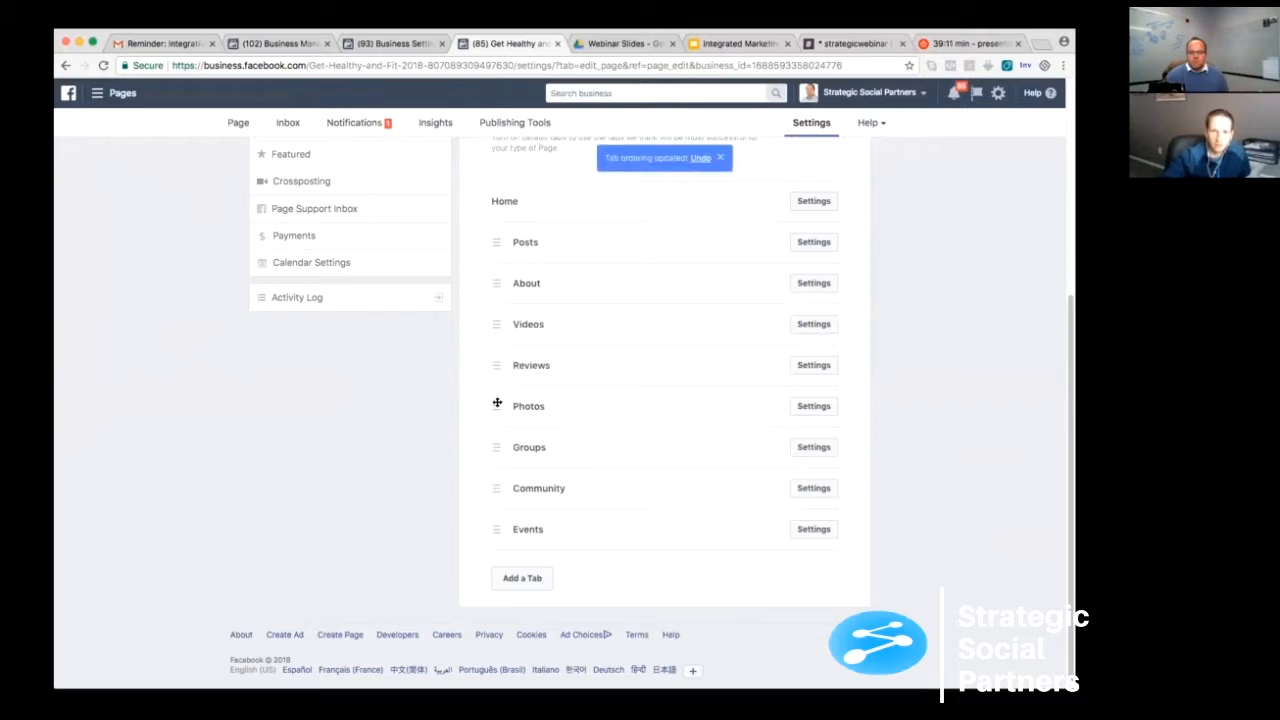
pyautogui.moveTo(495, 408); pyautogui.dragTo(489, 366)
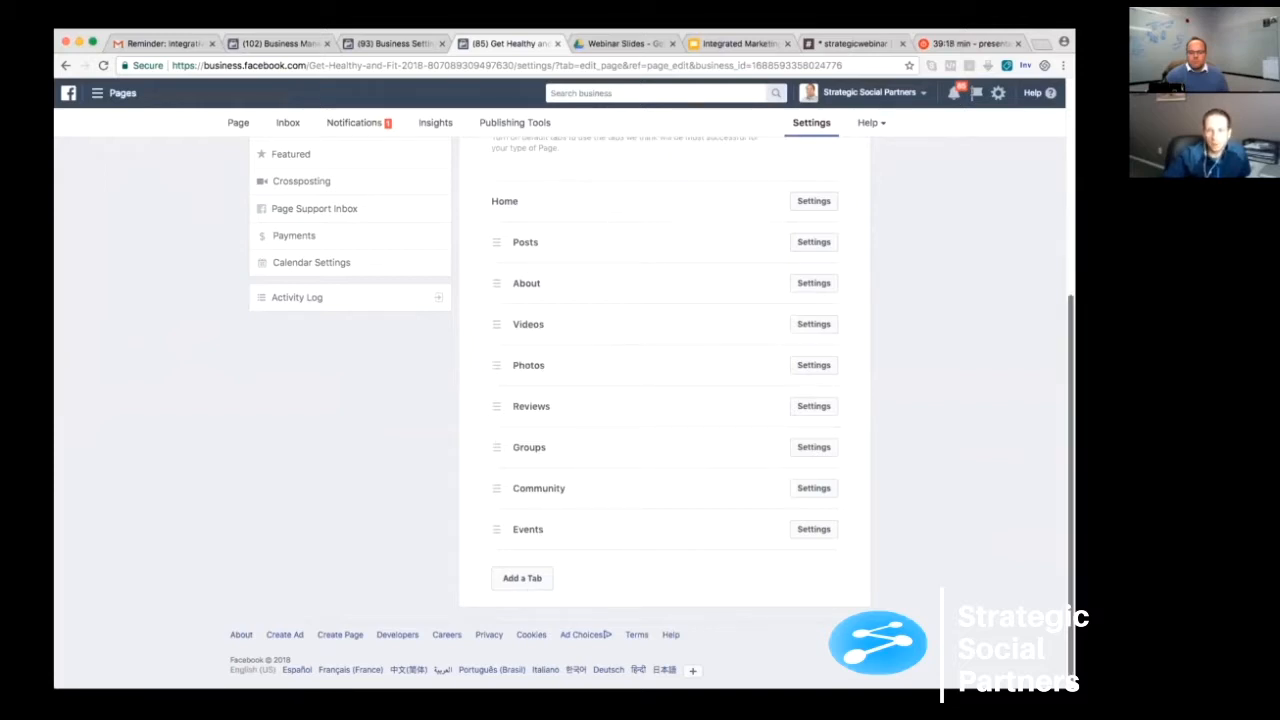
# - Add a Live Videos tab to the page and place it between About and Videos in the tab order
pyautogui.scroll(4, 1059, 322)
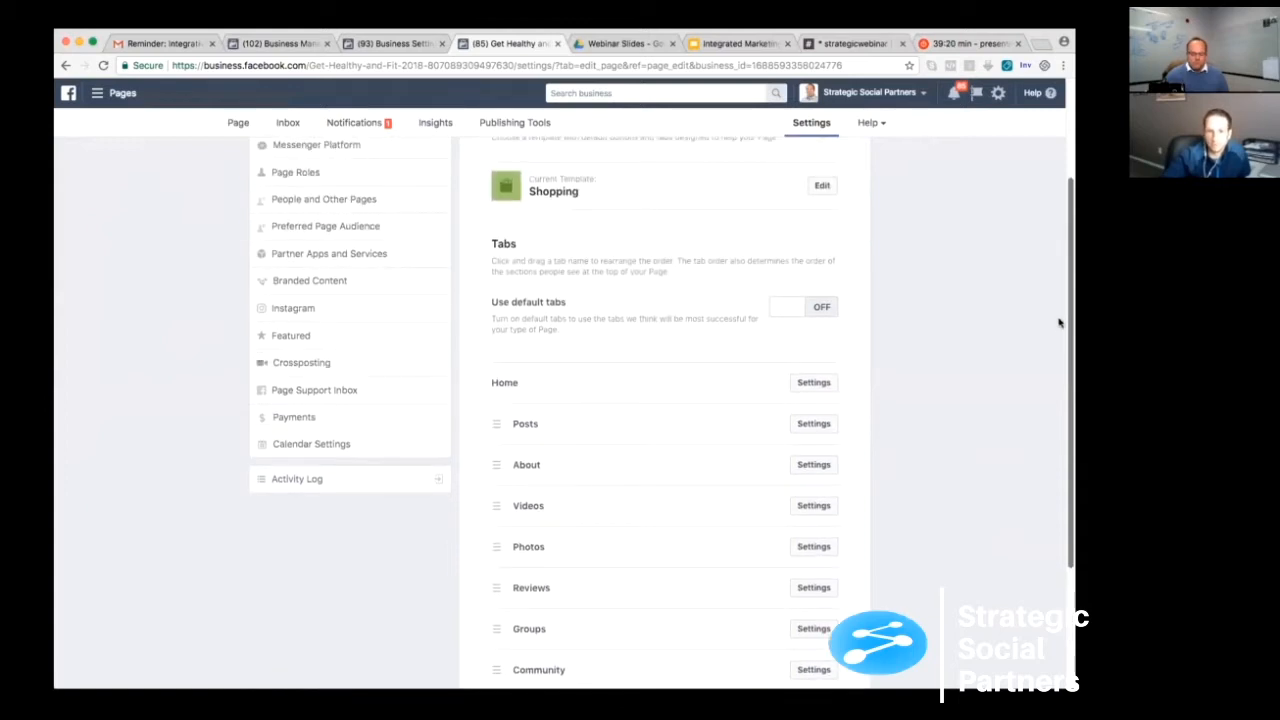
pyautogui.scroll(1, 1060, 310)
pyautogui.scroll(-3, 530, 590)
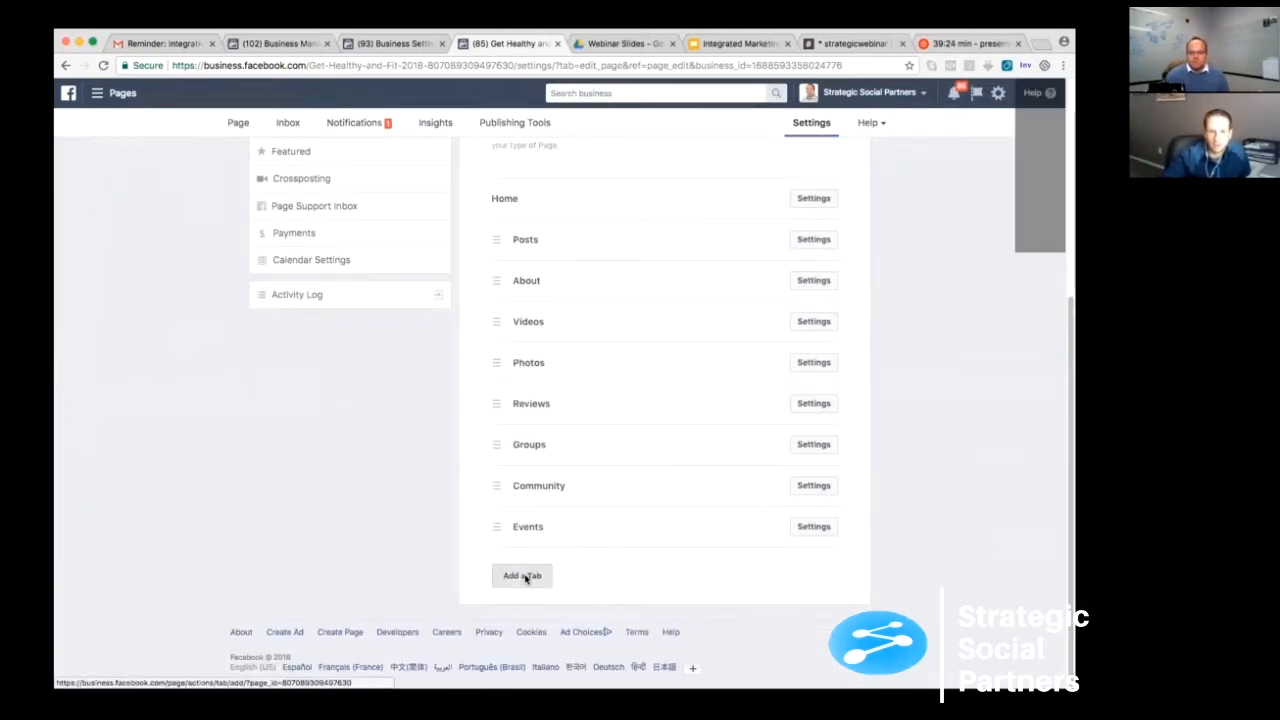
pyautogui.click(524, 576)
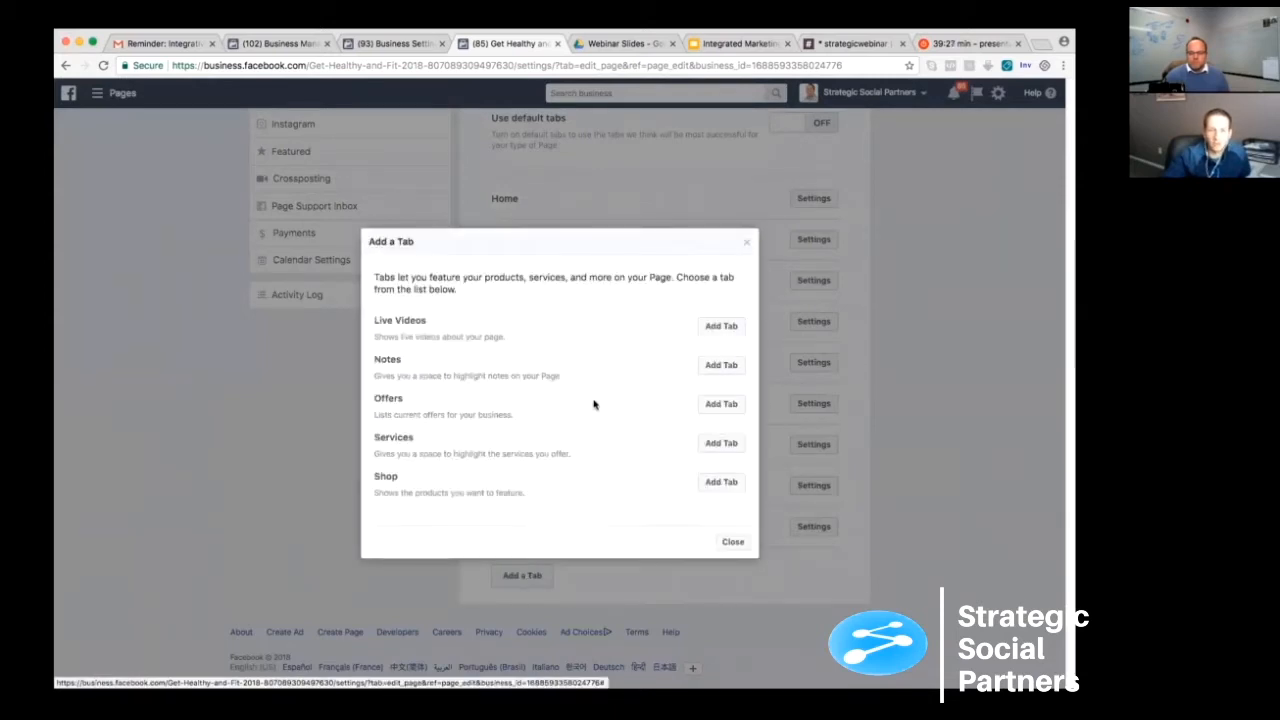
pyautogui.click(724, 326)
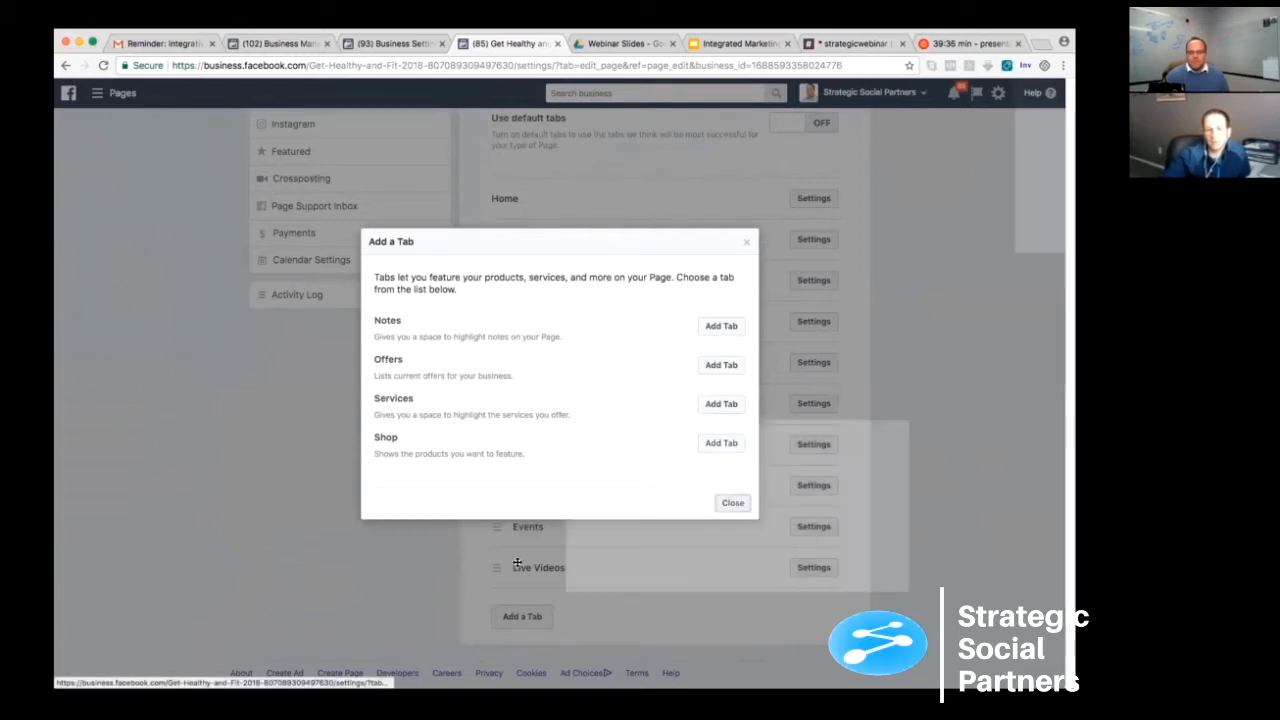
pyautogui.click(732, 502)
pyautogui.moveTo(496, 567); pyautogui.dragTo(489, 324)
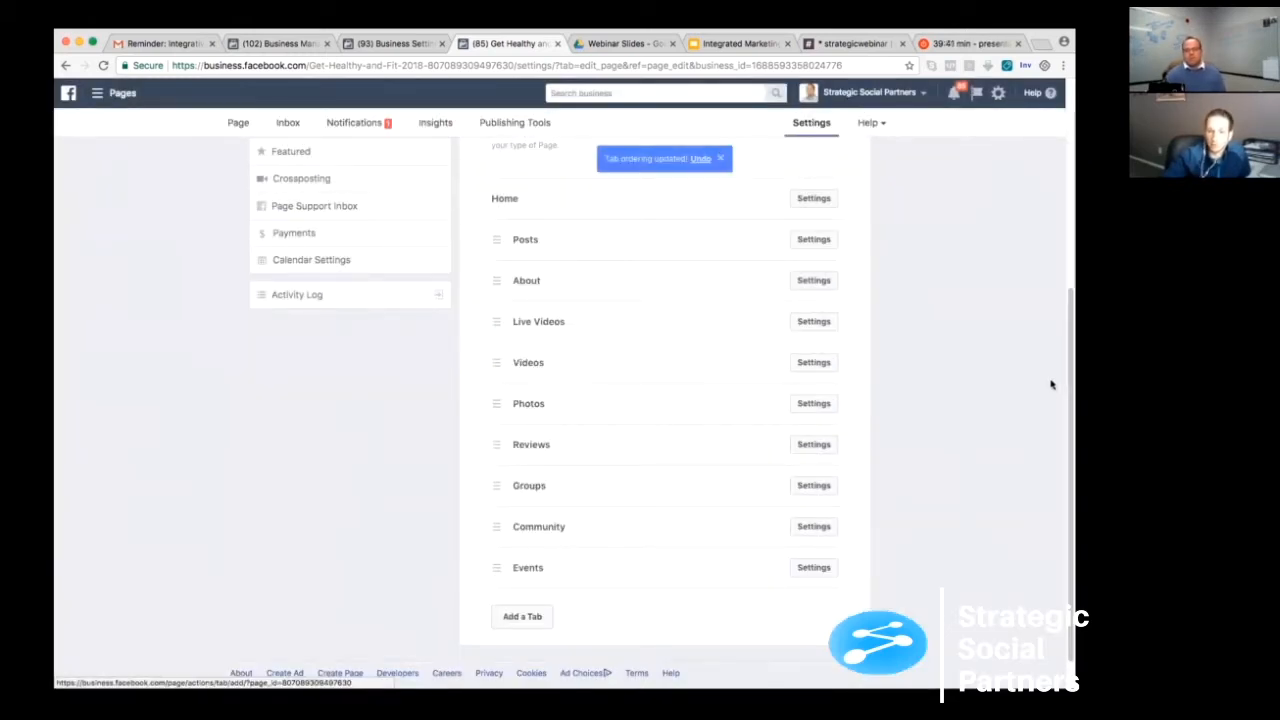
# - Open the Page Roles settings and look over the sections for assigning a new role, the owner and existing roles
pyautogui.scroll(3, 1056, 300)
pyautogui.scroll(2, 1021, 174)
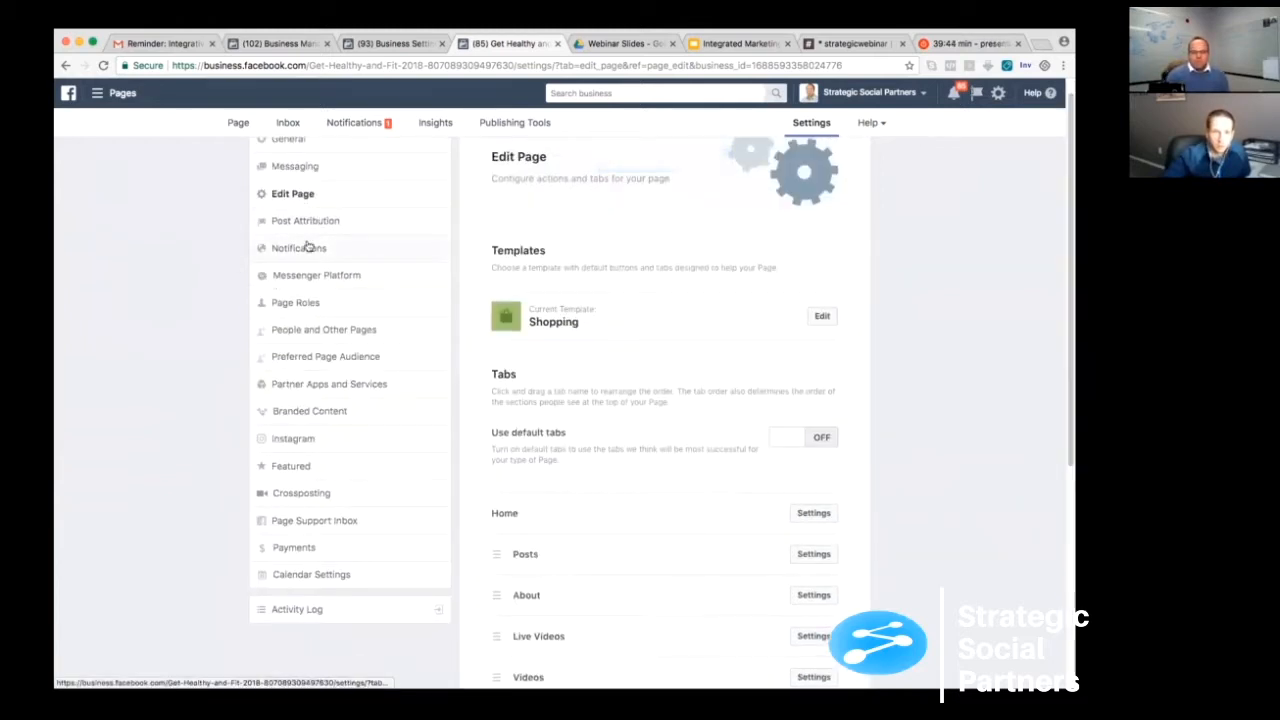
pyautogui.click(298, 304)
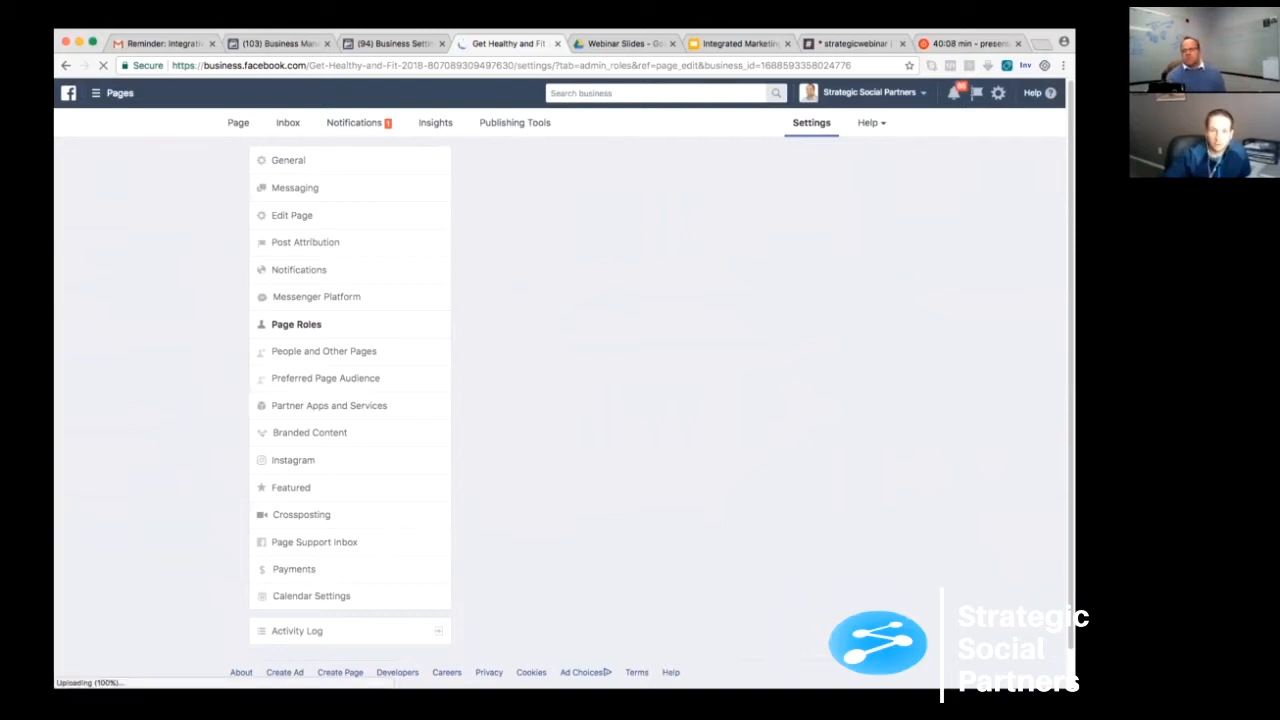
pyautogui.scroll(-1, 660, 400)
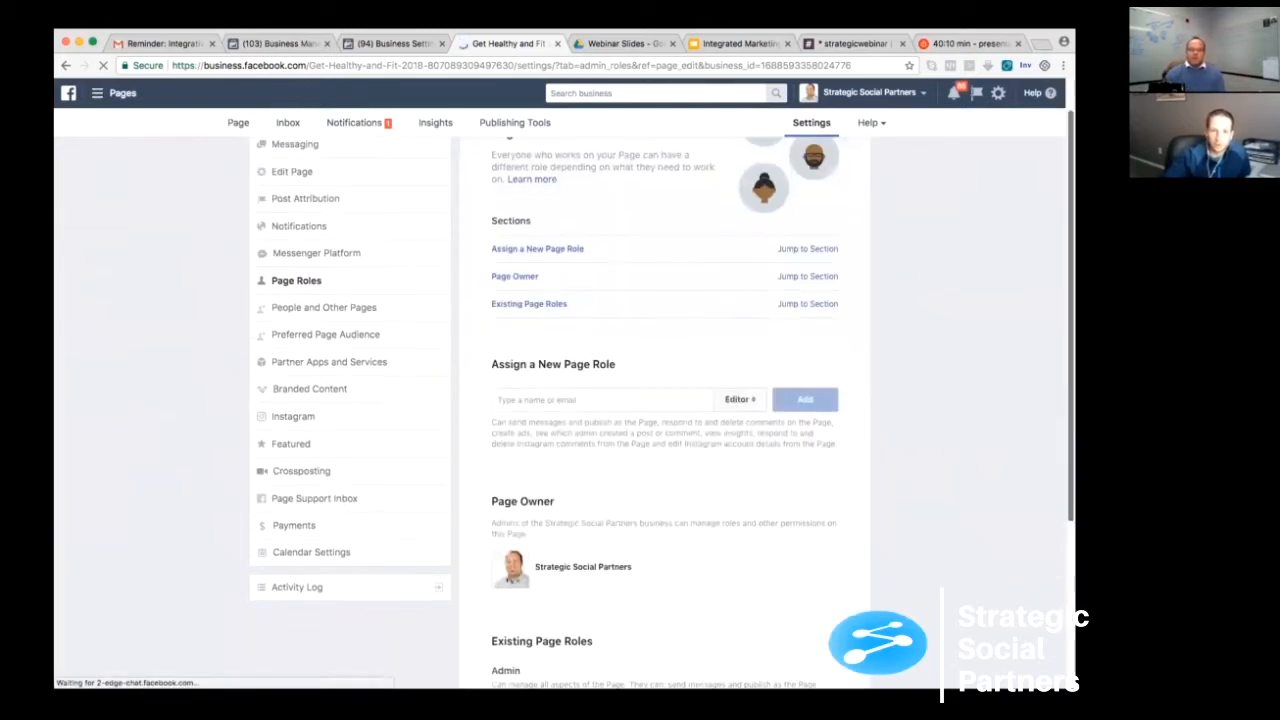
# - Review the role types available for assigning a new page role, leaving the Editor selection as it is
pyautogui.scroll(-2, 771, 340)
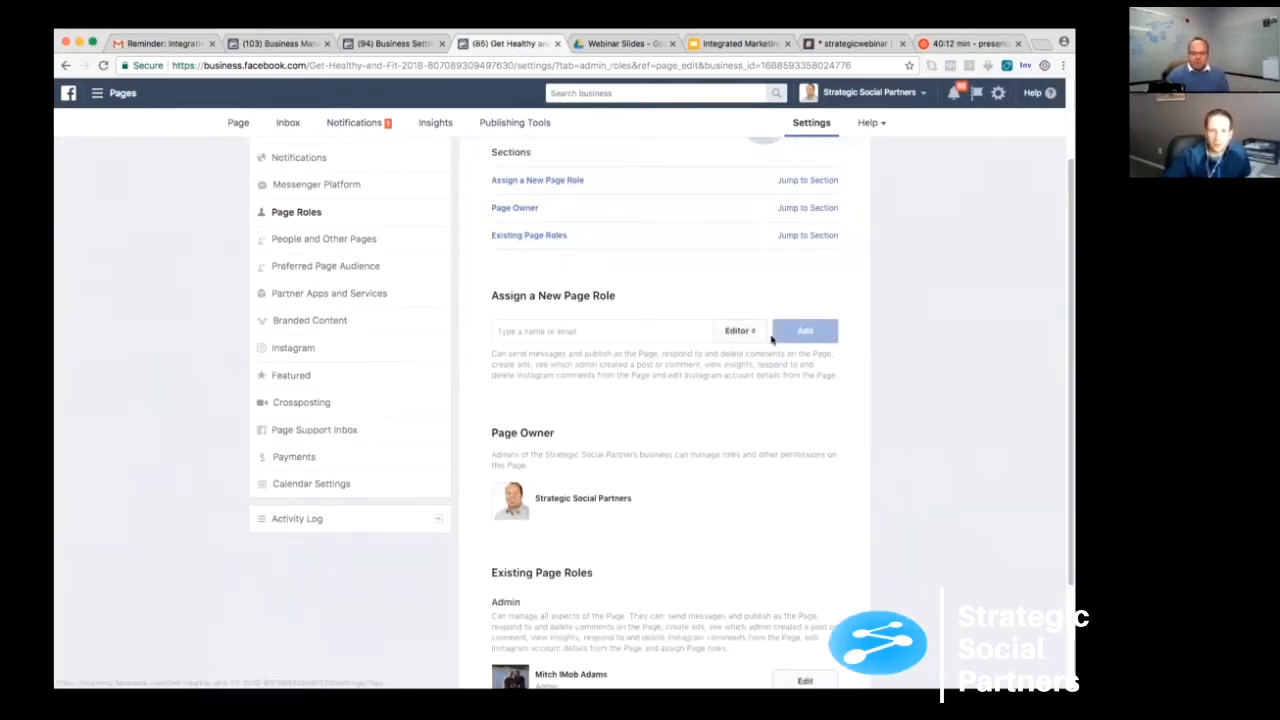
pyautogui.click(746, 331)
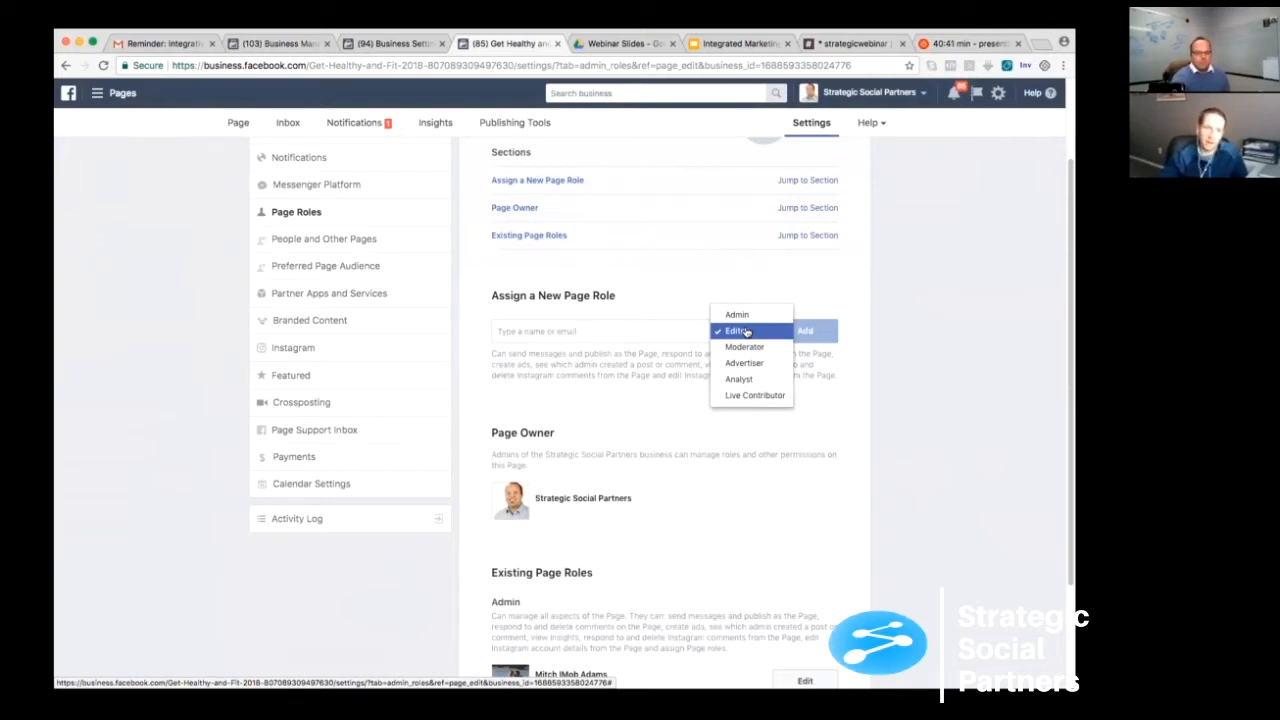
pyautogui.click(537, 364)
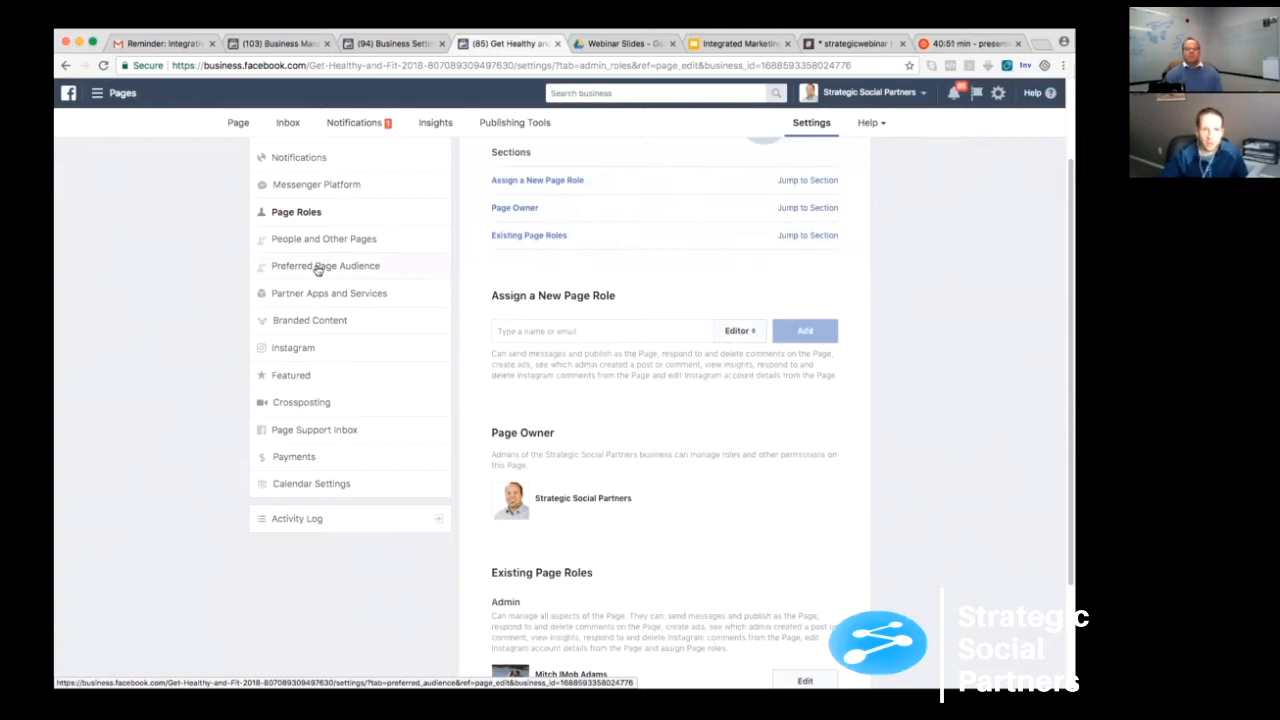
# - Leave the Page Roles settings and return to the main view of the Get Healthy and Fit 2018 page
pyautogui.scroll(2, 424, 338)
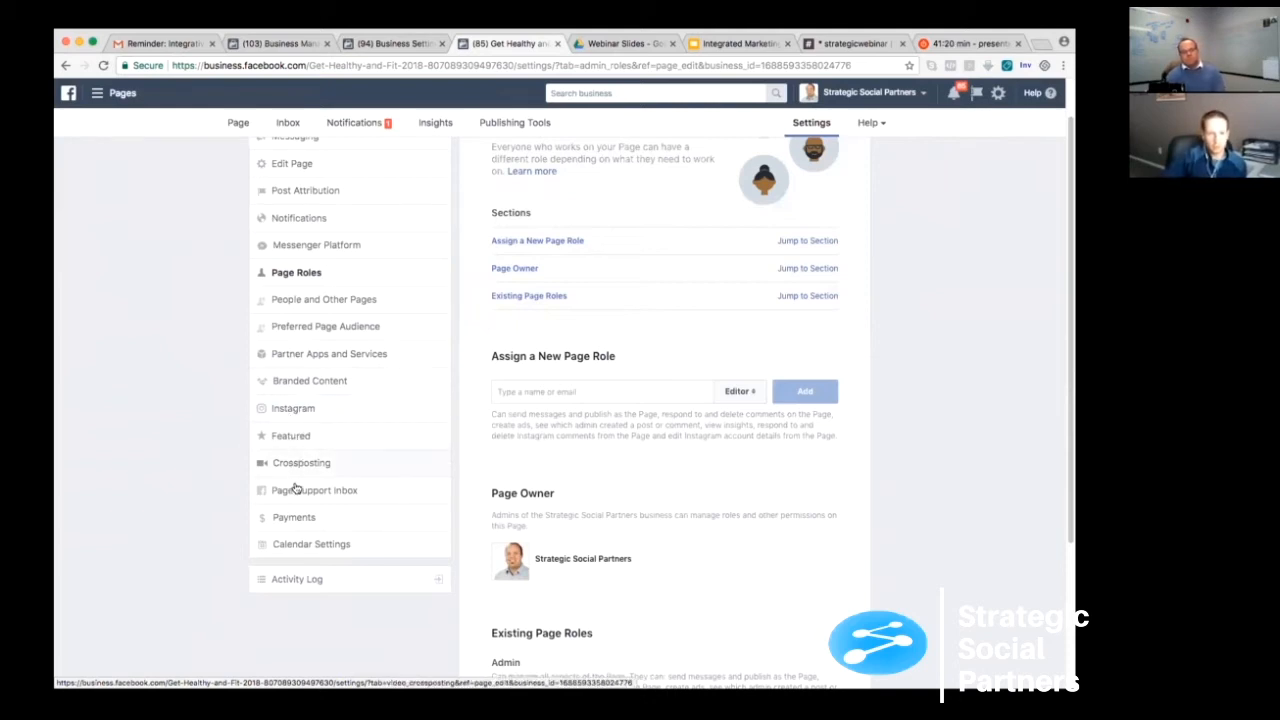
pyautogui.scroll(1, 290, 515)
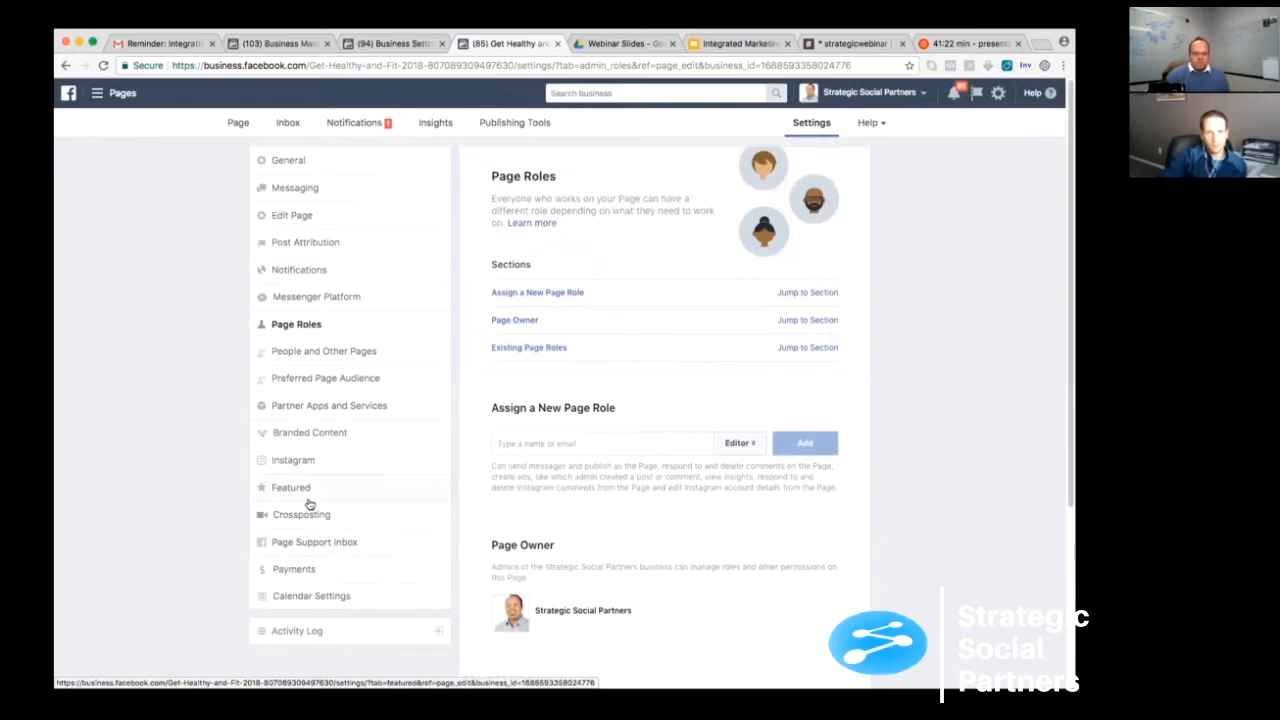
pyautogui.click(238, 124)
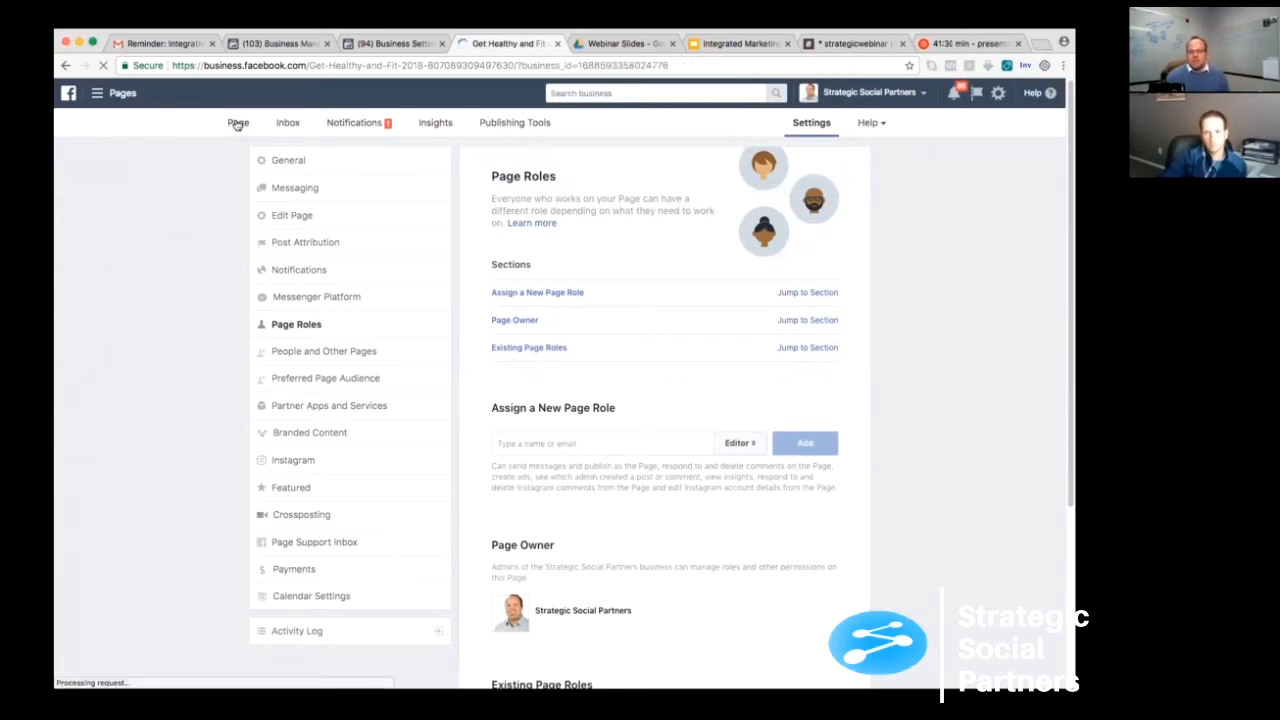